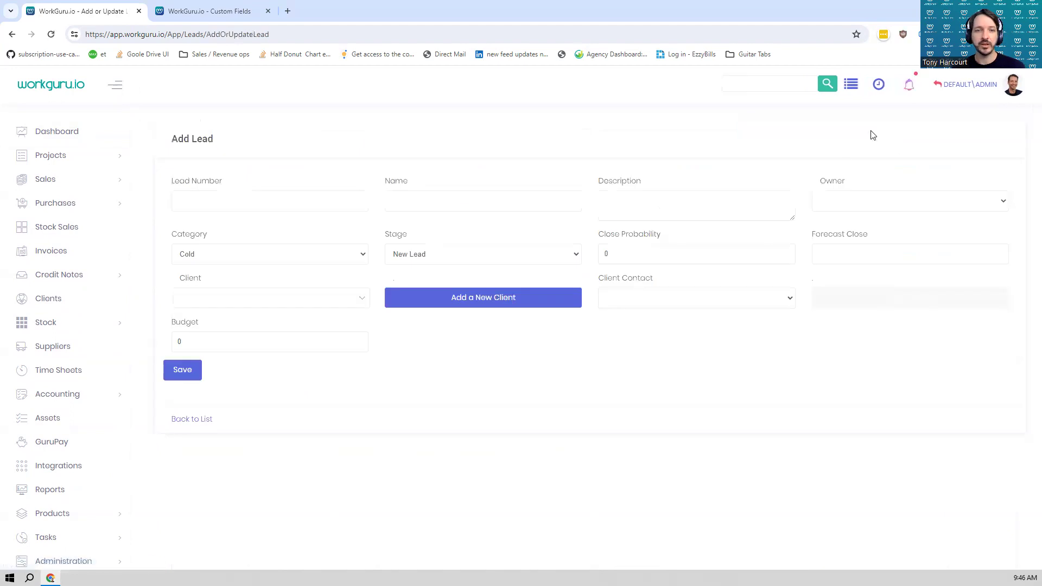
# - Name the new lead "Solar System" and assign a lead owner
pyautogui.write('Solar System')
pyautogui.press('Tab')
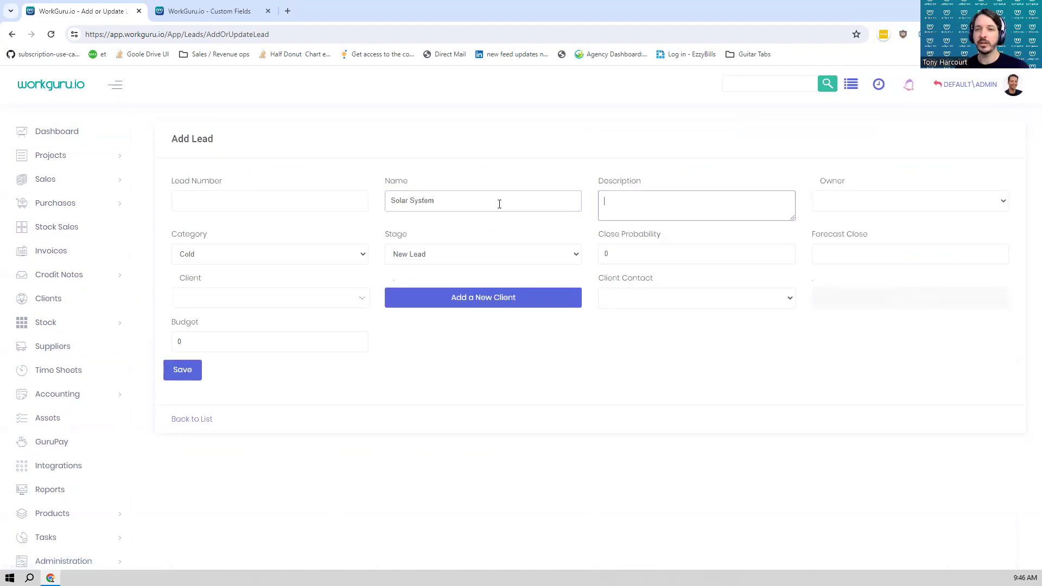
pyautogui.click(859, 206)
pyautogui.click(841, 225)
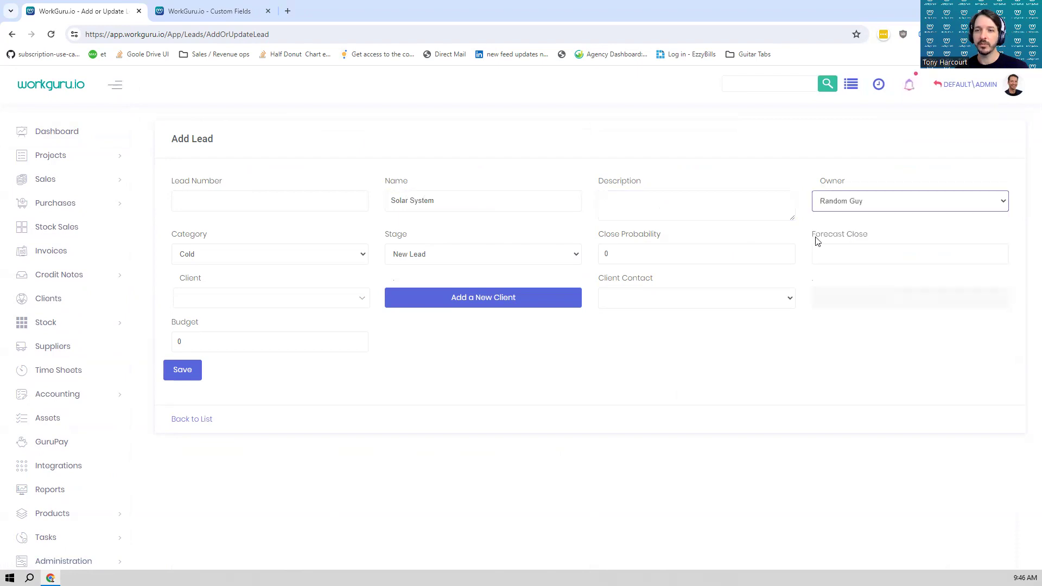
# - Classify the lead as Warm at stage Quote Submitted, with close probability 50 and forecast close 27/04/2024
pyautogui.click(311, 255)
pyautogui.click(291, 288)
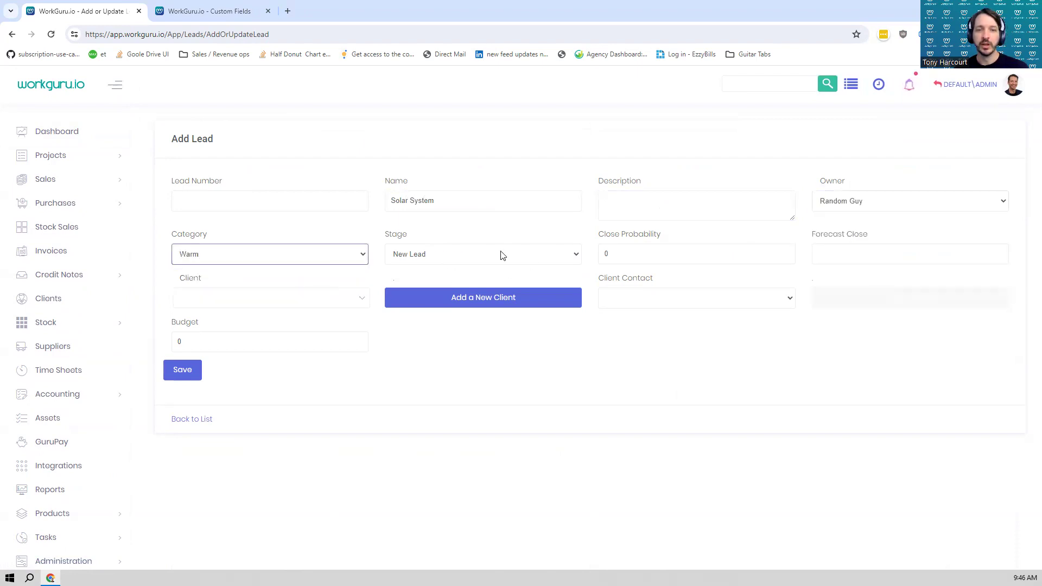
pyautogui.click(504, 255)
pyautogui.click(458, 288)
pyautogui.press('Tab')
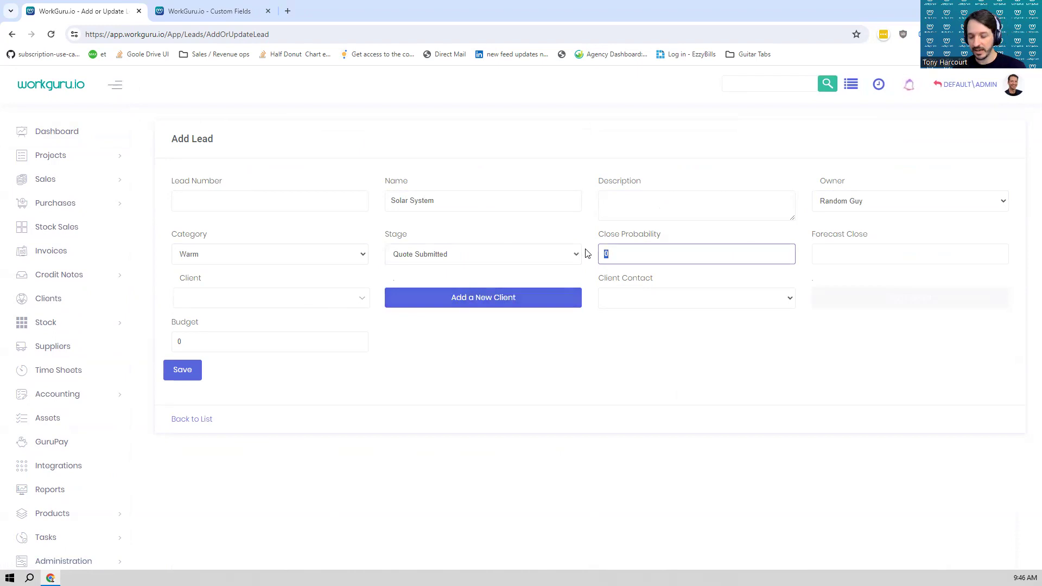
pyautogui.write('50')
pyautogui.click(906, 254)
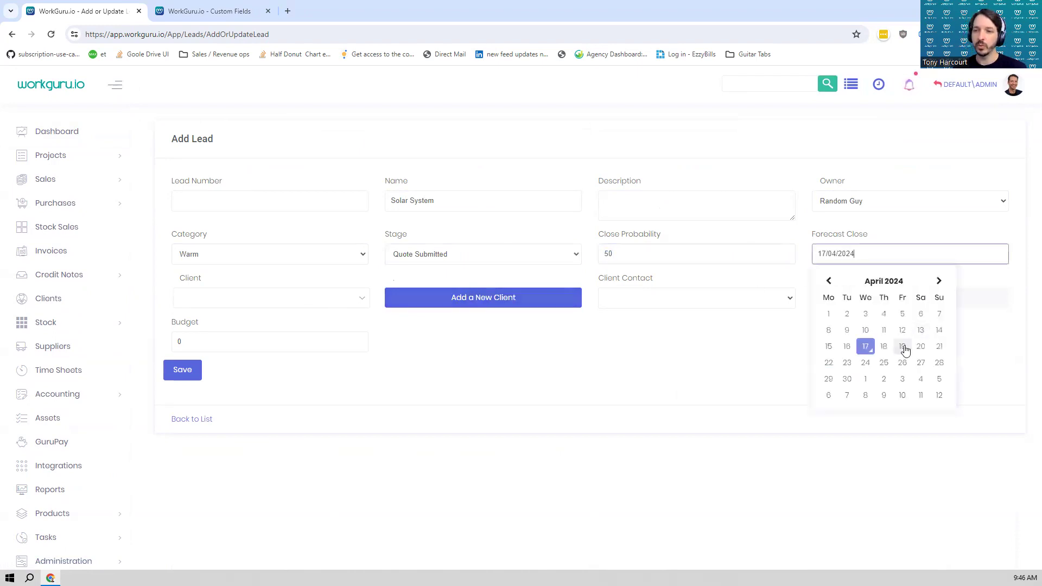
pyautogui.click(921, 362)
# - Choose Big Ted as the lead's client, set the budget to 50000 and save the lead
pyautogui.click(298, 307)
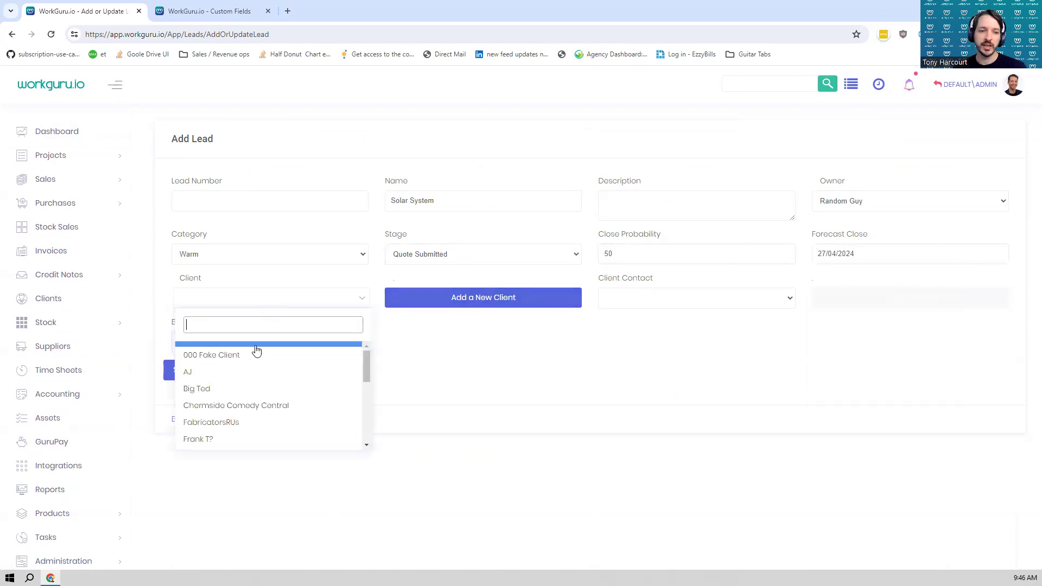
pyautogui.click(244, 388)
pyautogui.moveTo(217, 342); pyautogui.dragTo(128, 343)
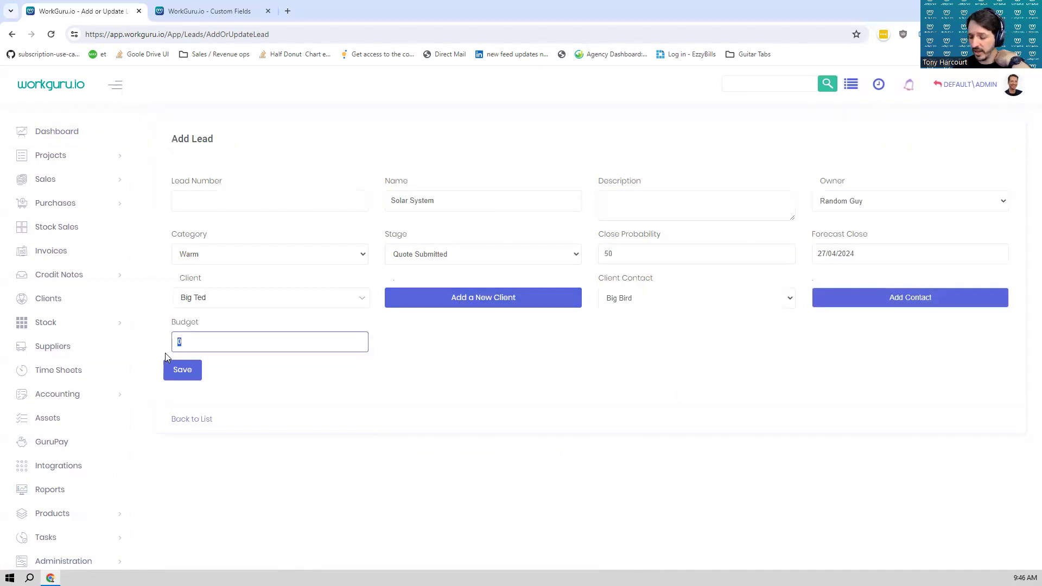
pyautogui.click(176, 371)
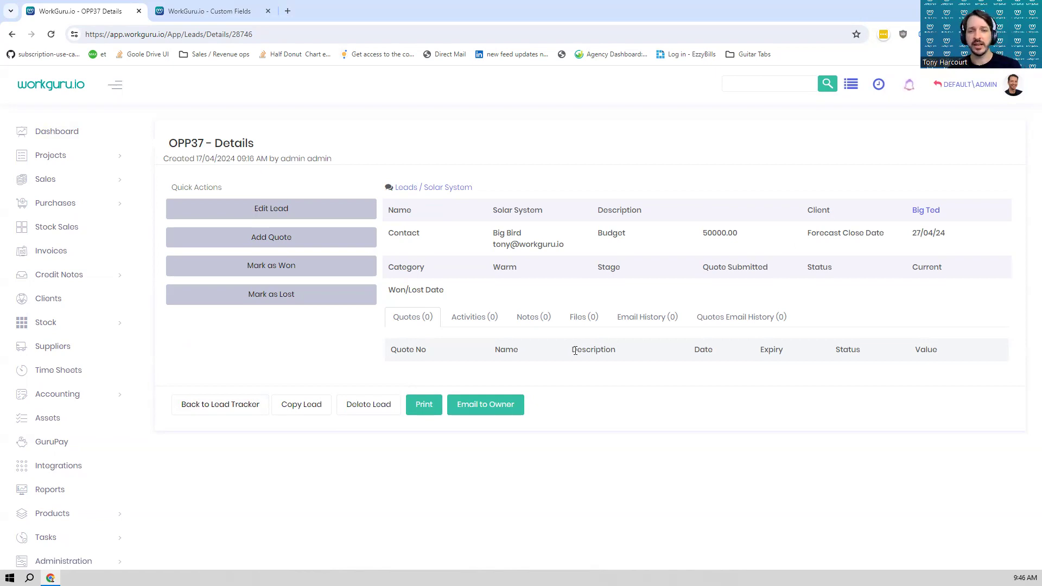
# - Review the lead's activities, email history and quotes, and start a new quote from the lead
pyautogui.click(471, 321)
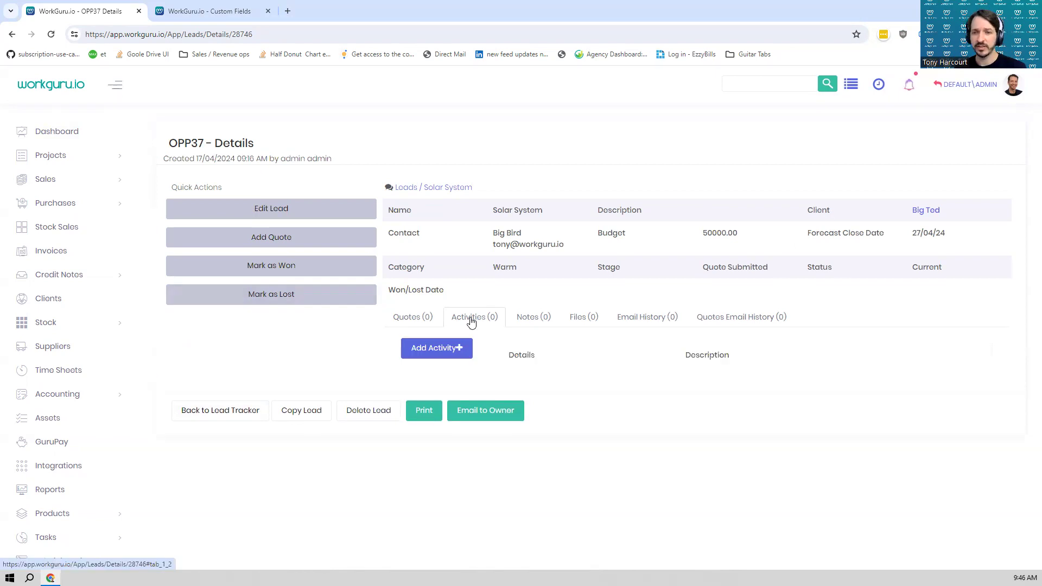
pyautogui.click(636, 323)
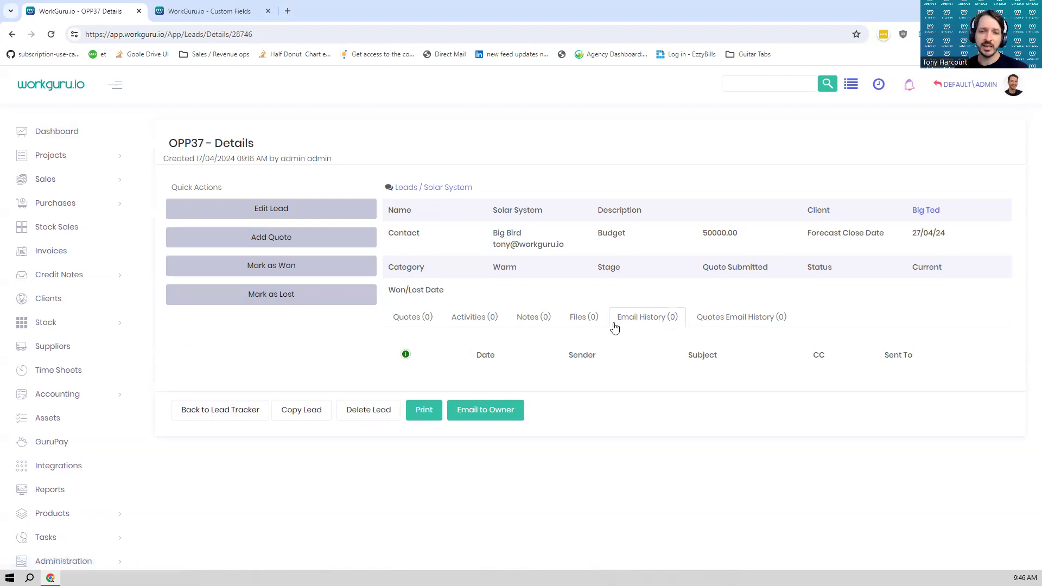
pyautogui.doubleClick(179, 142)
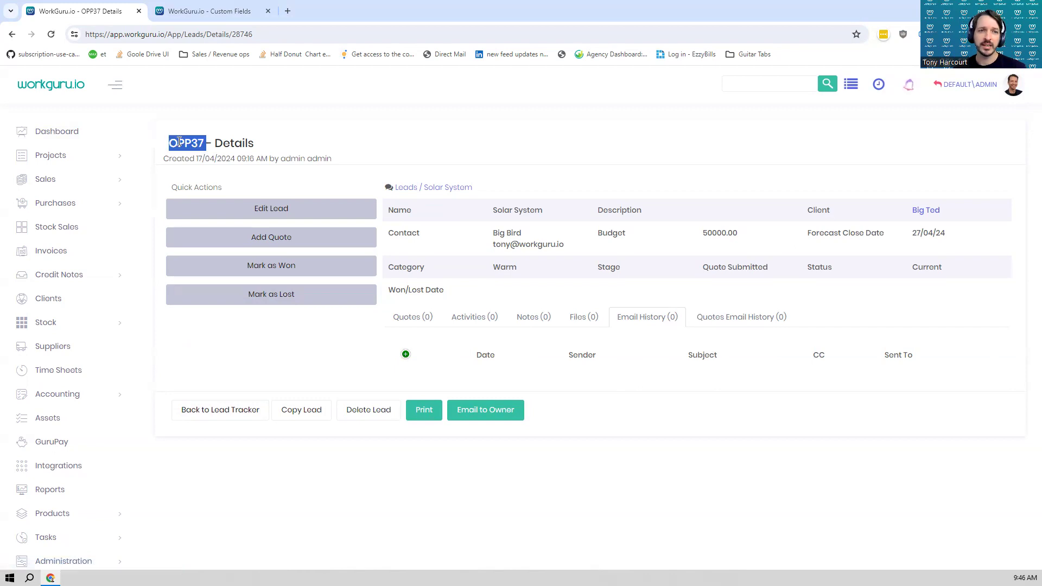
pyautogui.click(417, 319)
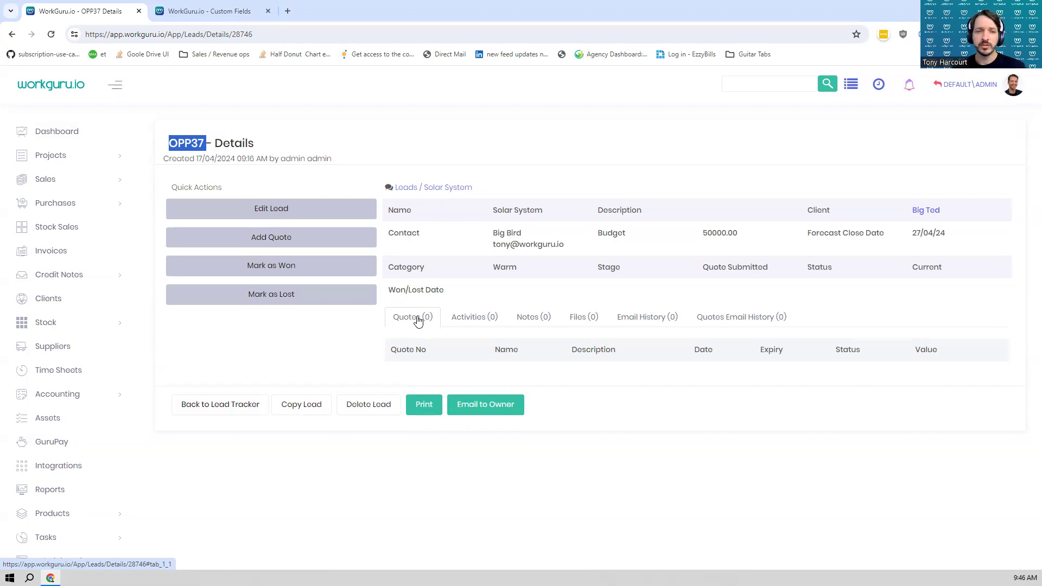
pyautogui.click(329, 243)
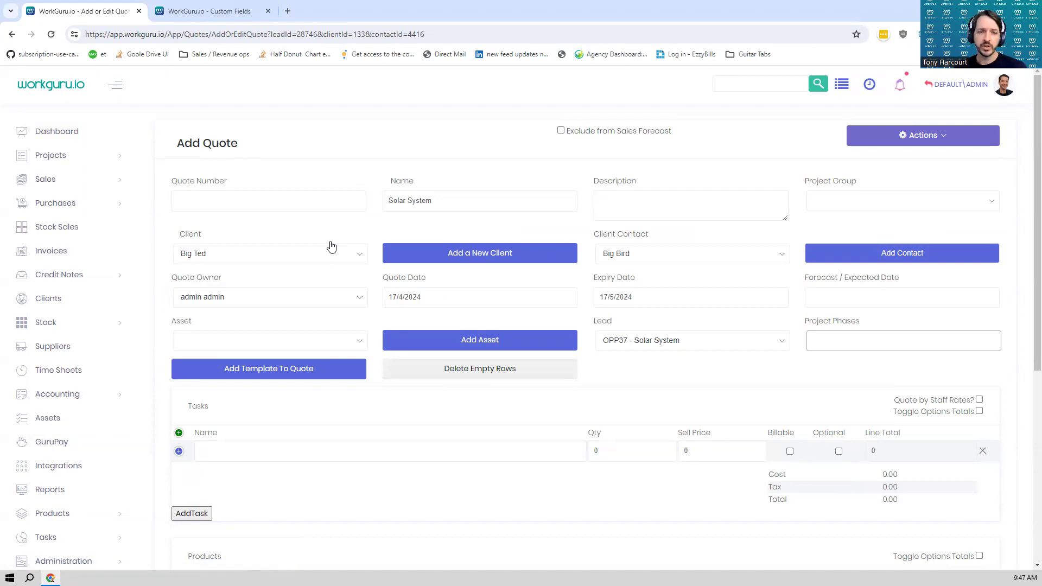
# - Add the Labour task to the quote with a quantity of 10
pyautogui.scroll(-2, 372, 238)
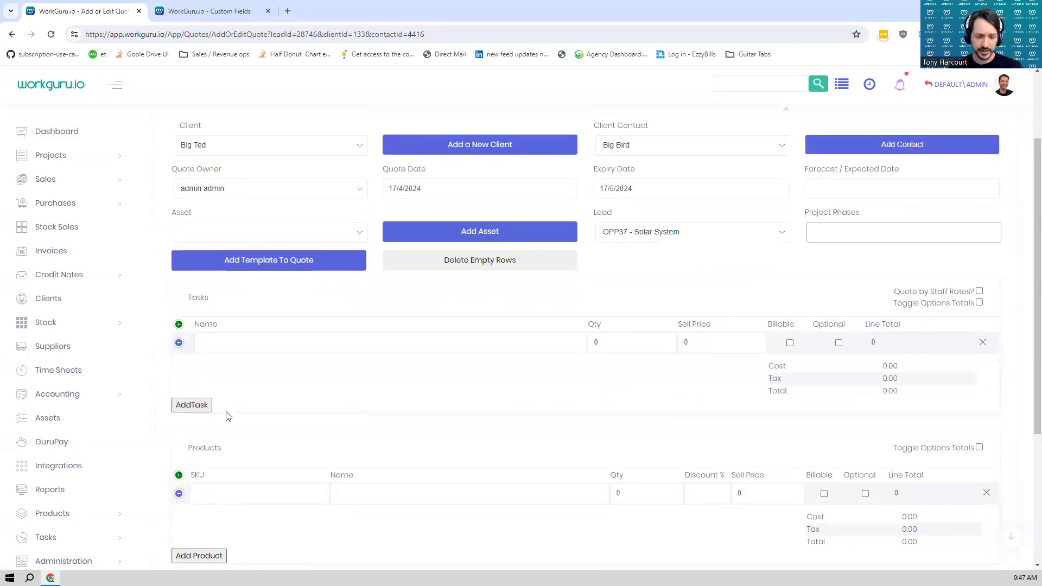
pyautogui.click(284, 346)
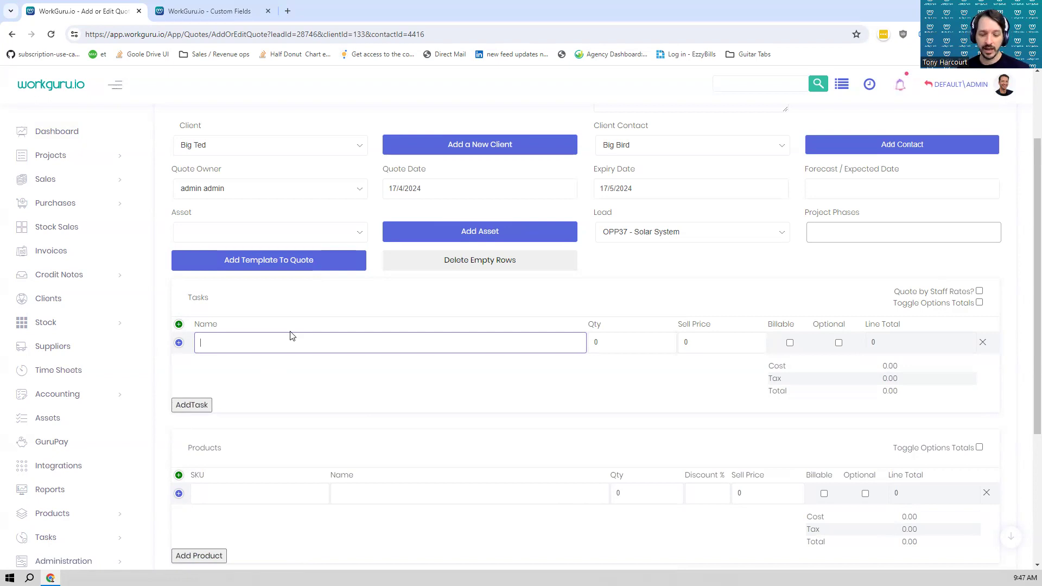
pyautogui.write('lab')
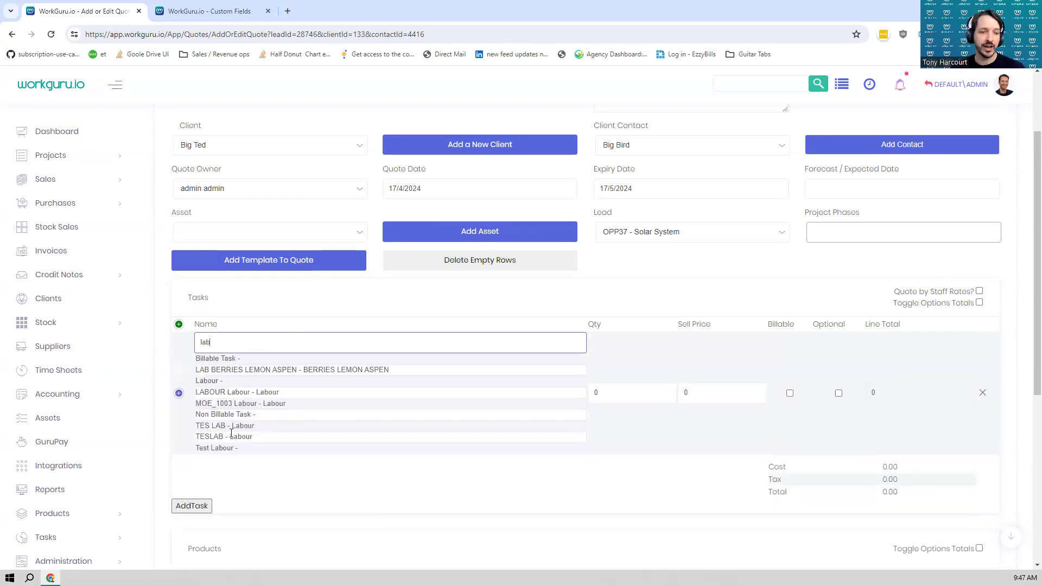
pyautogui.click(218, 381)
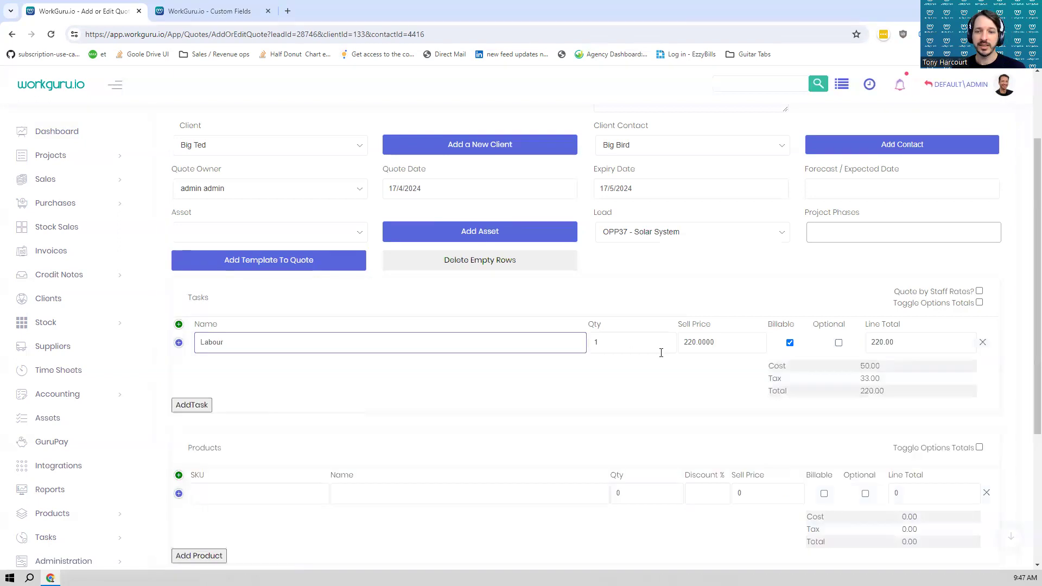
pyautogui.click(641, 338)
pyautogui.write('0')
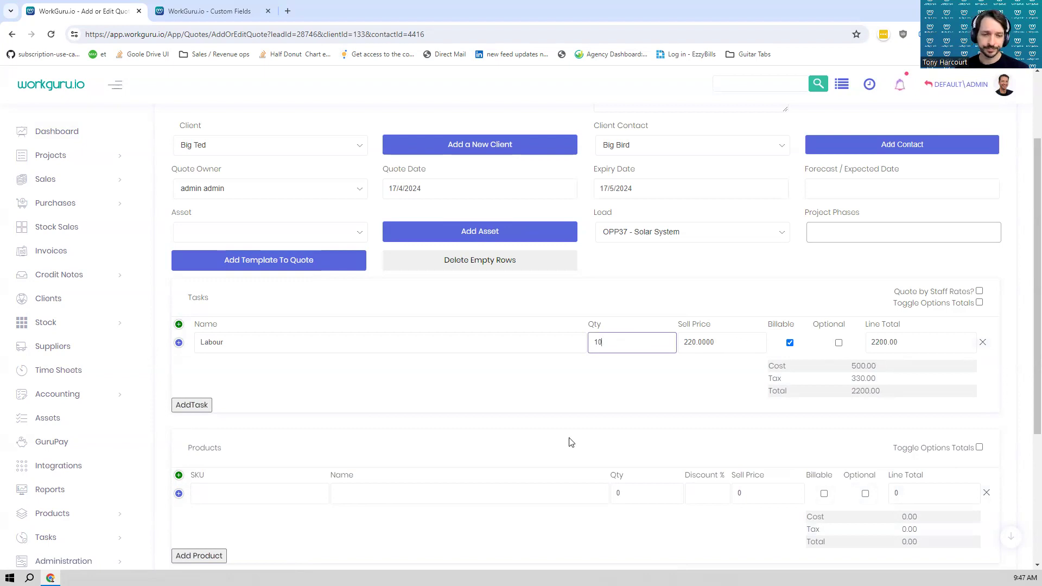
# - Add the Electrical Subbies product for sub contractor labor to the quote's products
pyautogui.click(254, 495)
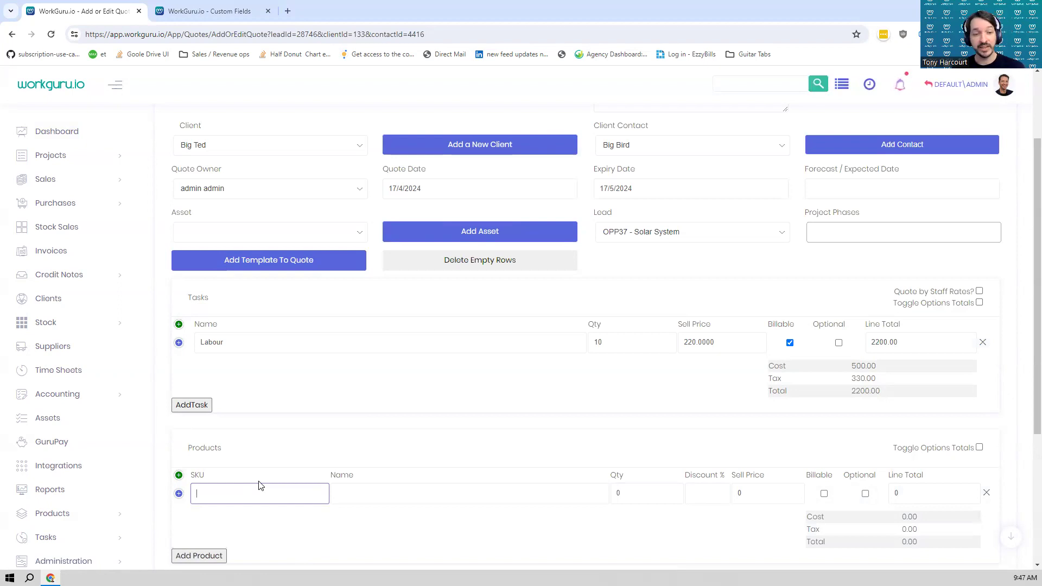
pyautogui.write('sub')
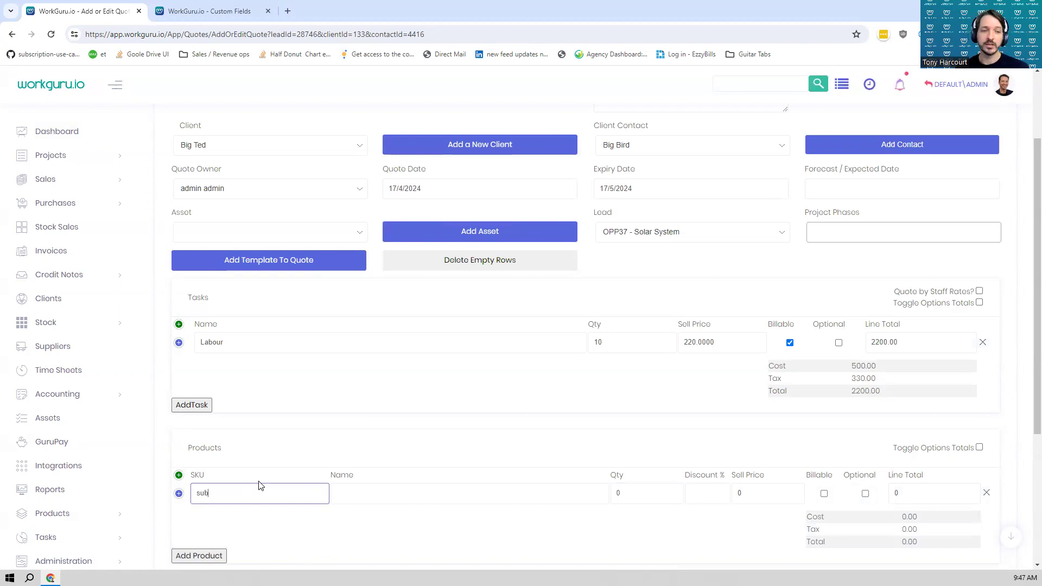
pyautogui.click(229, 511)
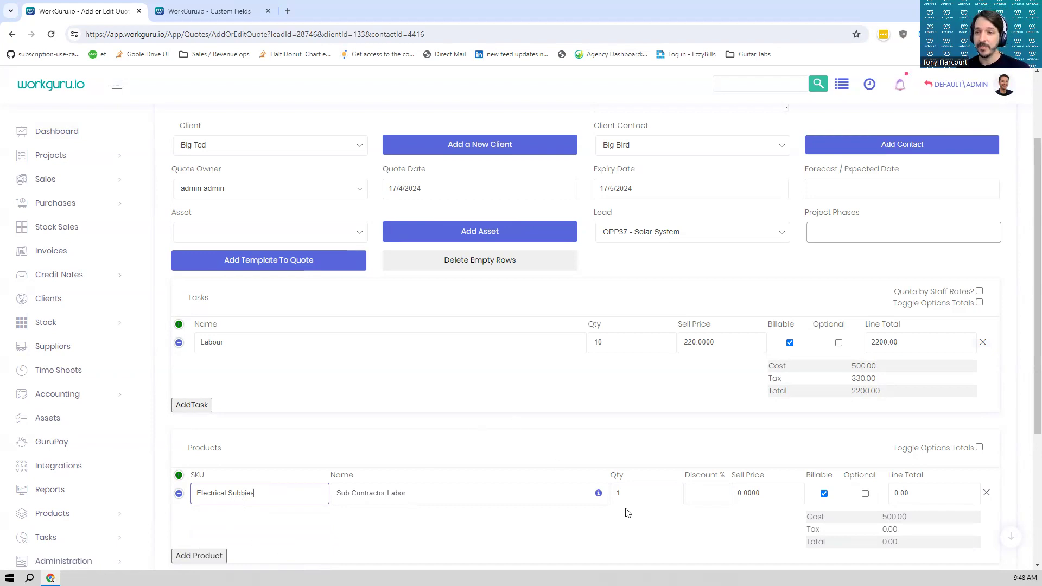
# - View the quote's bulk-add options and the bulk product import dialog, closing it without importing anything
pyautogui.scroll(2, 554, 460)
pyautogui.click(949, 143)
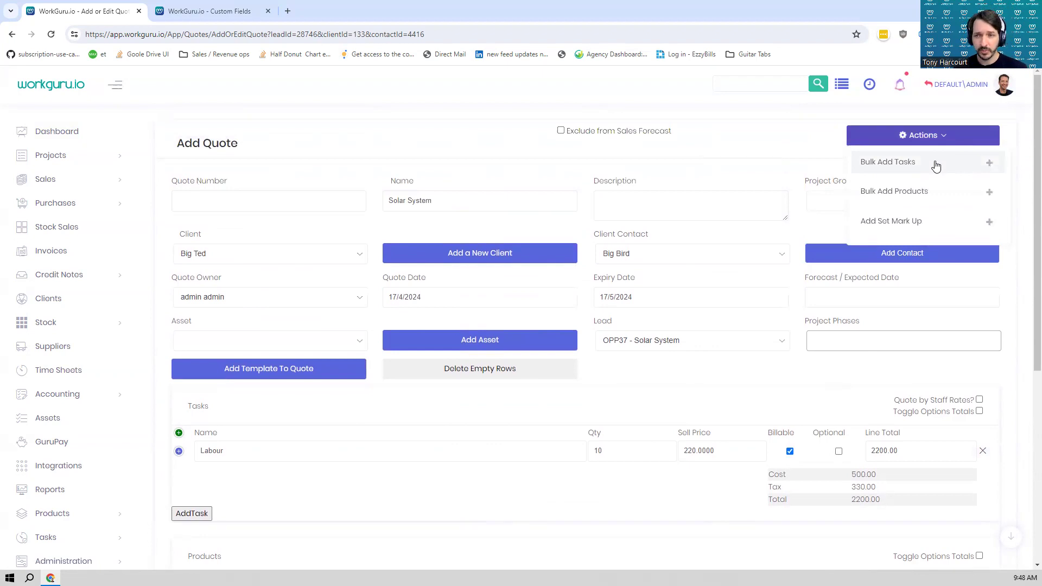
pyautogui.click(925, 190)
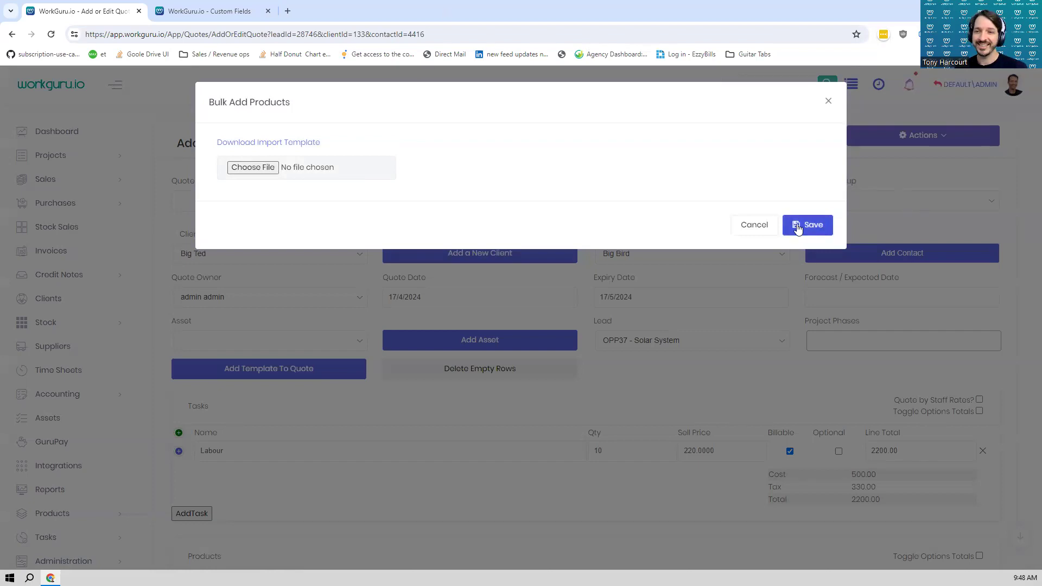
pyautogui.click(756, 226)
# - Delete the Labour task row and the Electrical Subbies product row from the quote
pyautogui.scroll(-4, 957, 231)
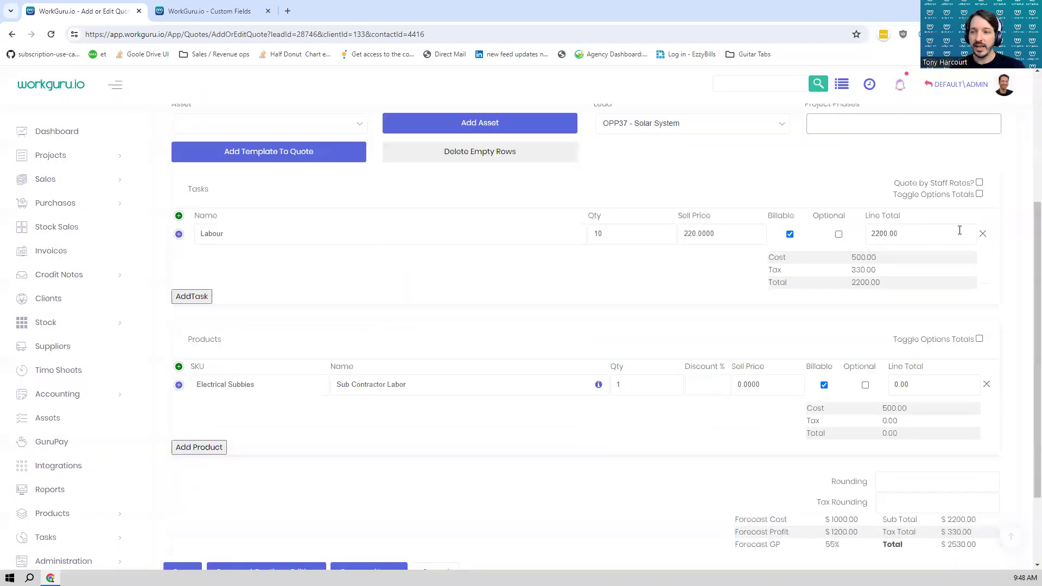
pyautogui.click(982, 235)
pyautogui.press('Return')
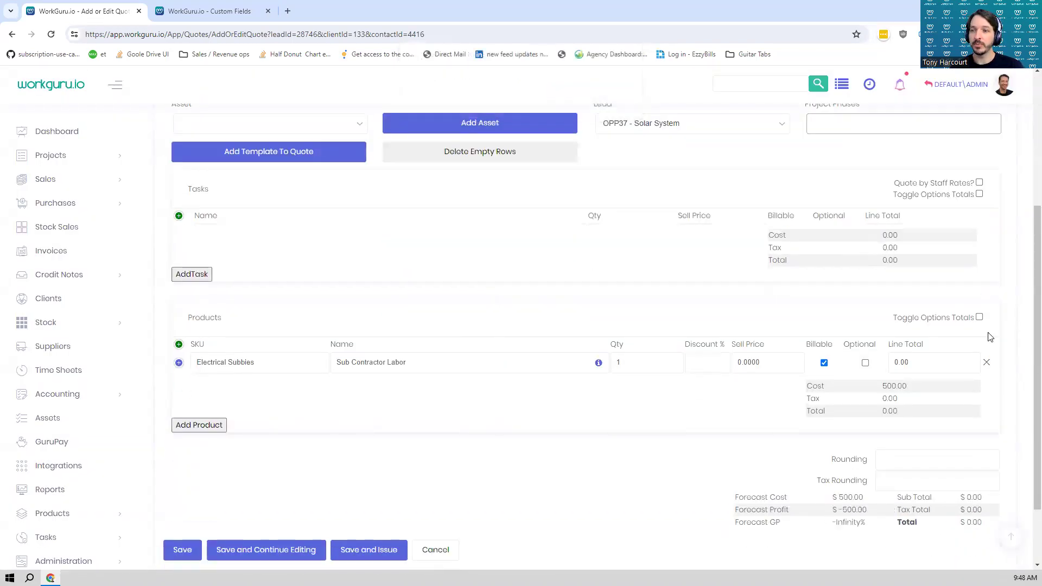
pyautogui.click(986, 365)
pyautogui.press('Return')
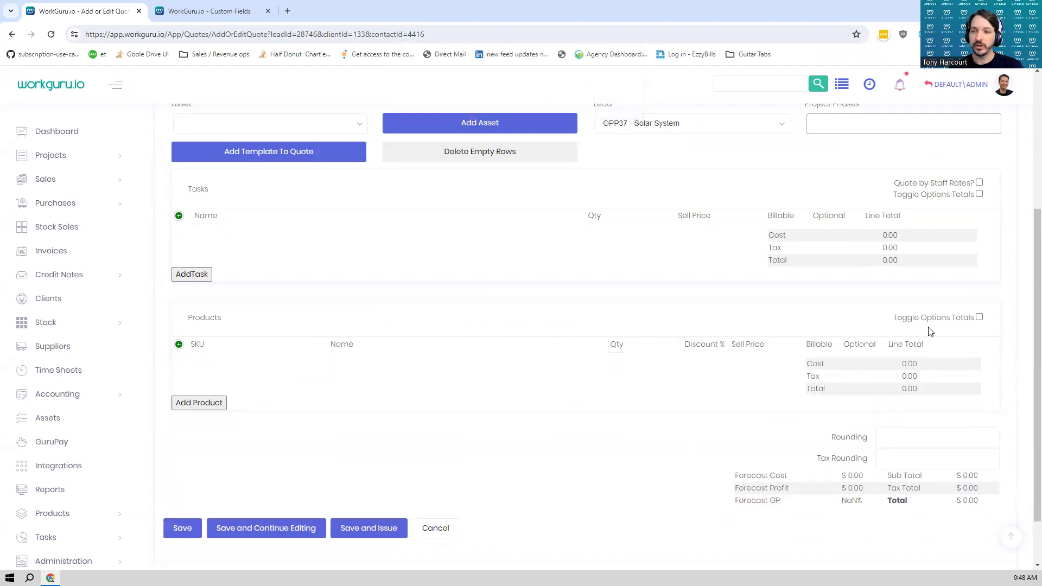
# - Add the template "6Kw Inverter, Panels and Installation - with retention example" to the quote
pyautogui.click(334, 160)
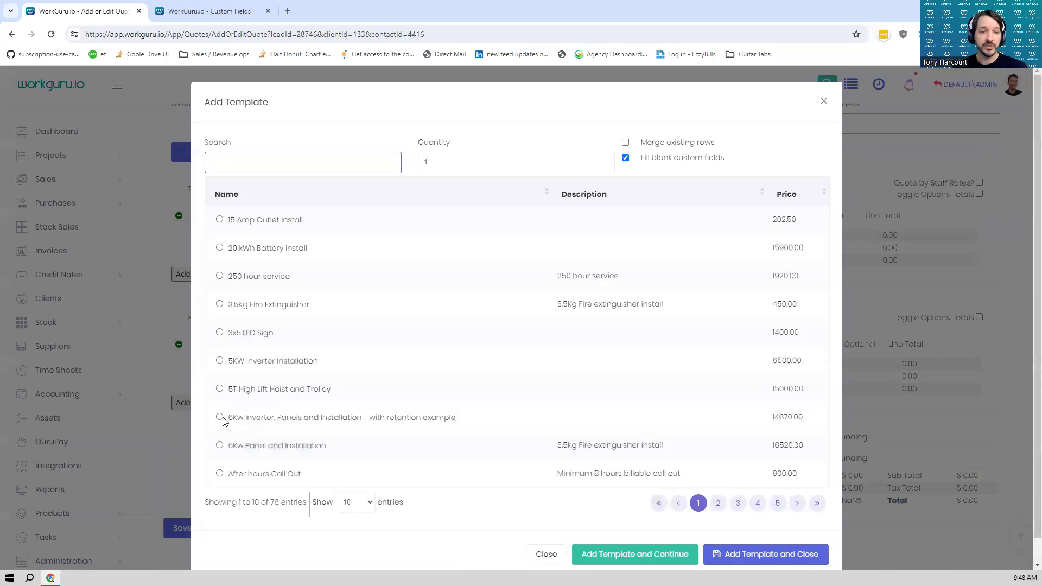
pyautogui.click(219, 418)
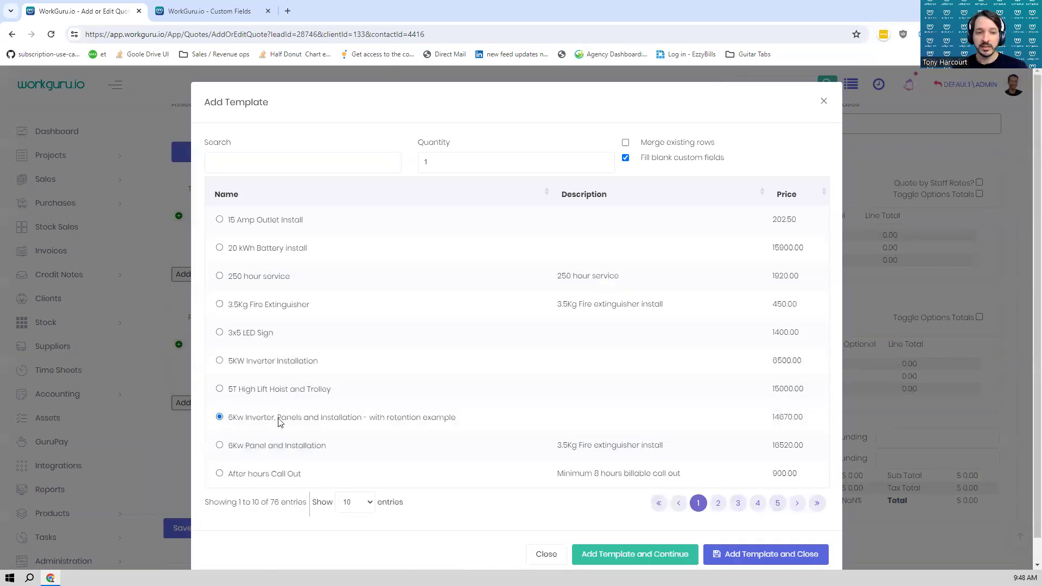
pyautogui.click(777, 554)
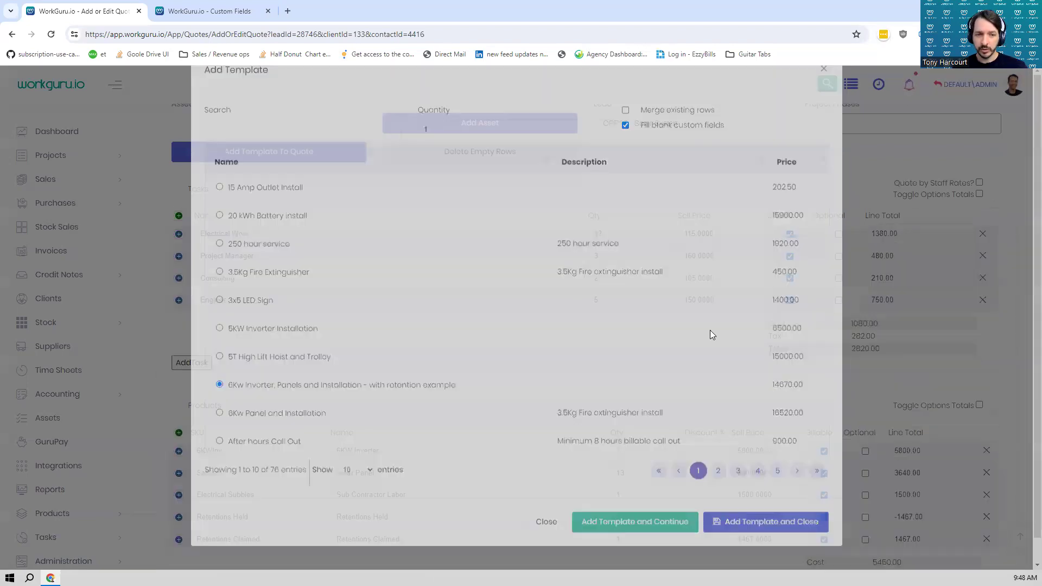
# - Check the task and product rows added to the quote and set the Project Manager task's quantity to 5
pyautogui.scroll(3, 676, 349)
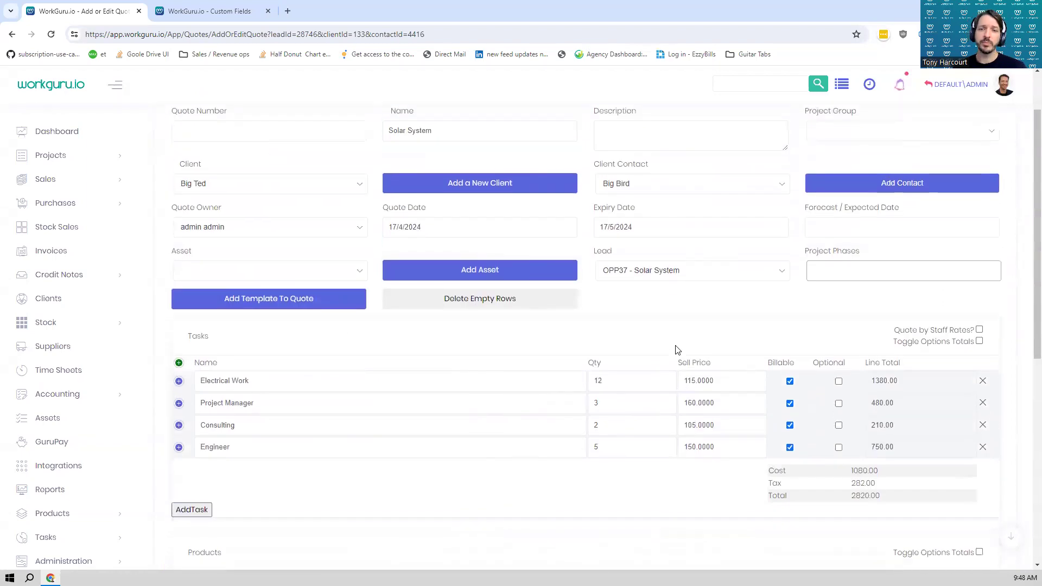
pyautogui.scroll(-1, 675, 349)
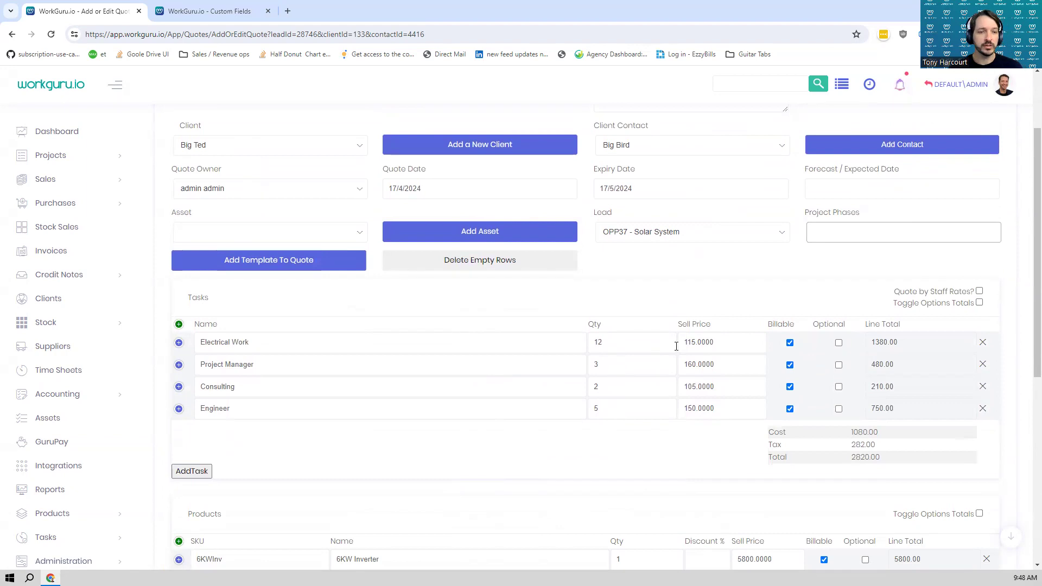
pyautogui.scroll(-3, 647, 267)
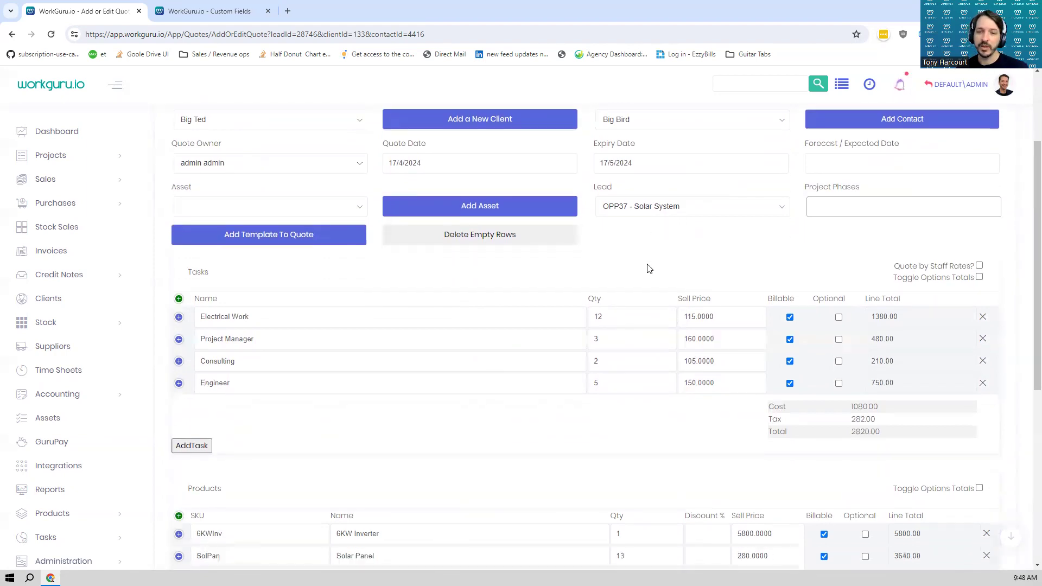
pyautogui.click(634, 251)
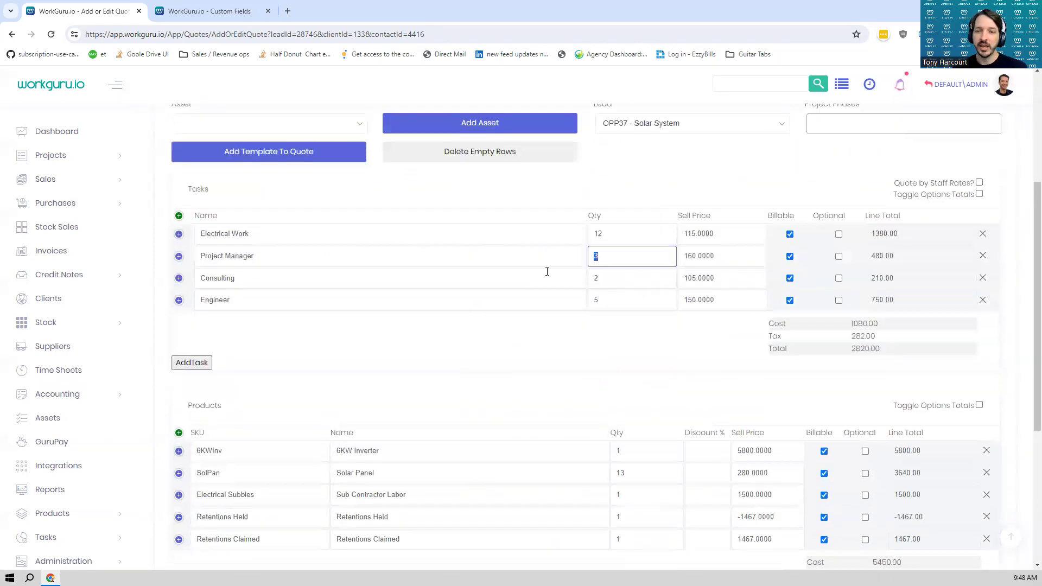
pyautogui.write('5')
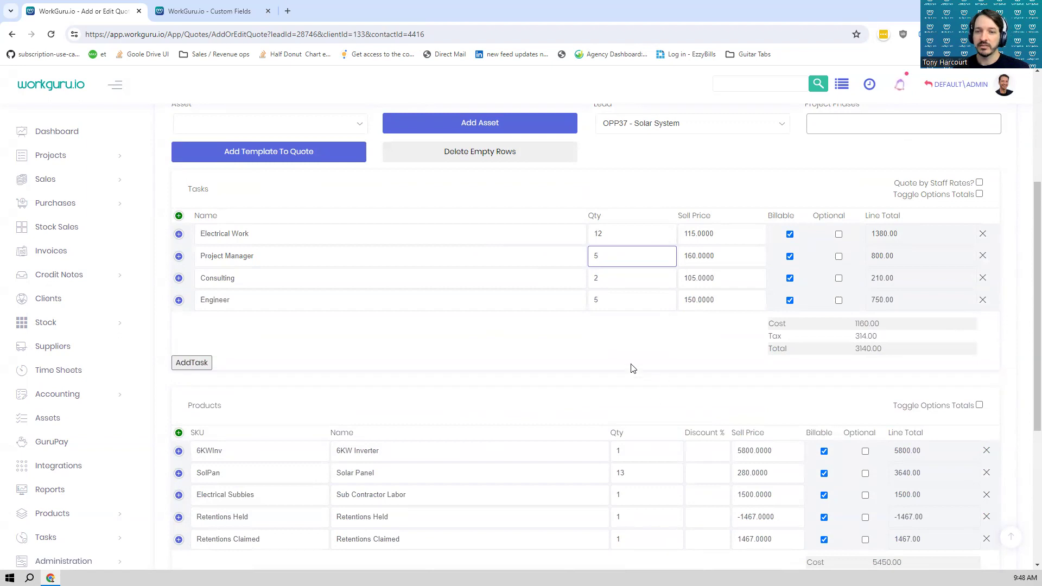
# - Delete the Consulting task row and the Retentions Held and Retentions Claimed product rows from the quote
pyautogui.click(983, 278)
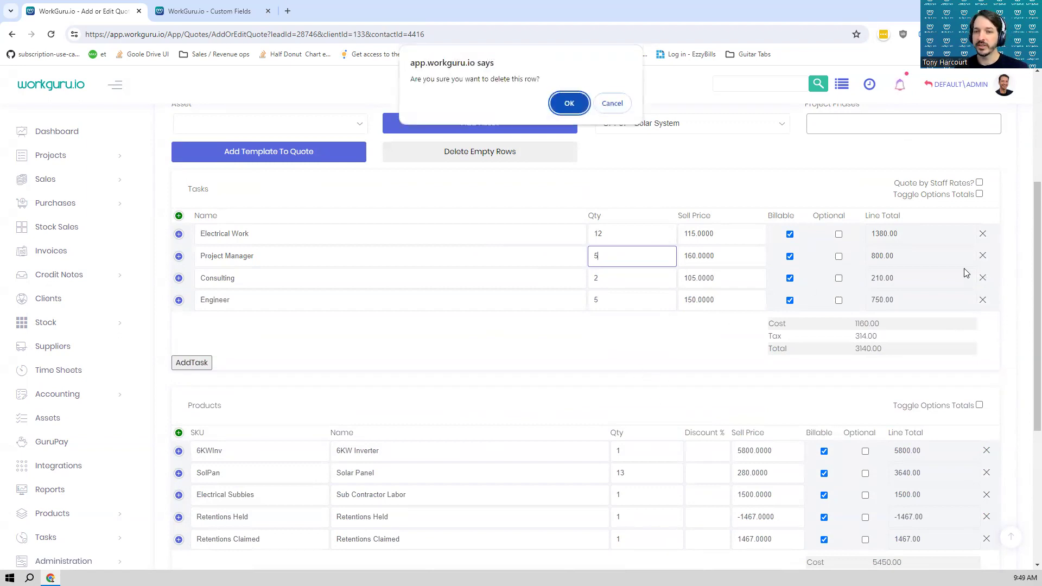
pyautogui.click(569, 103)
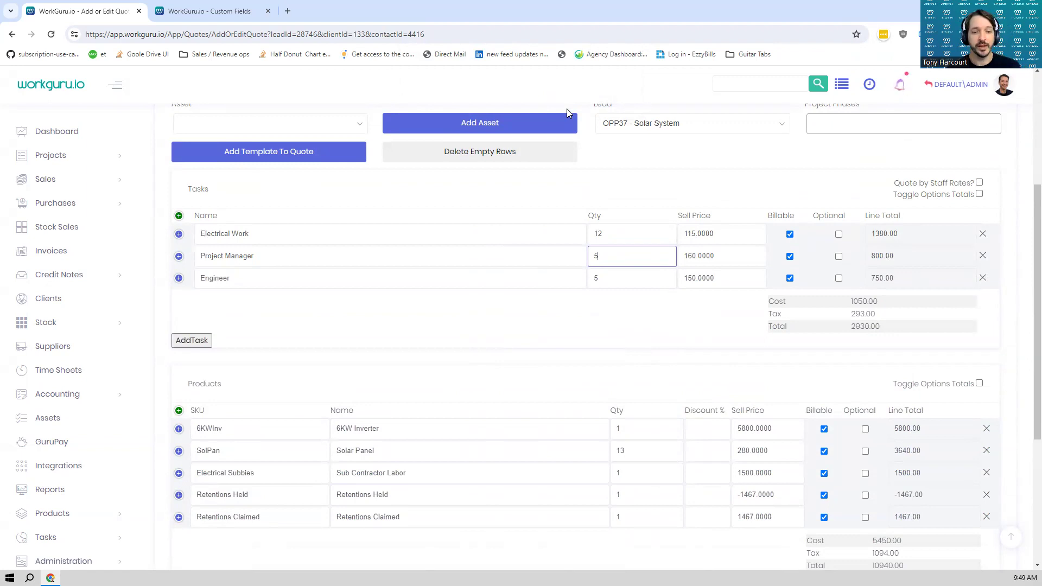
pyautogui.scroll(-2, 362, 419)
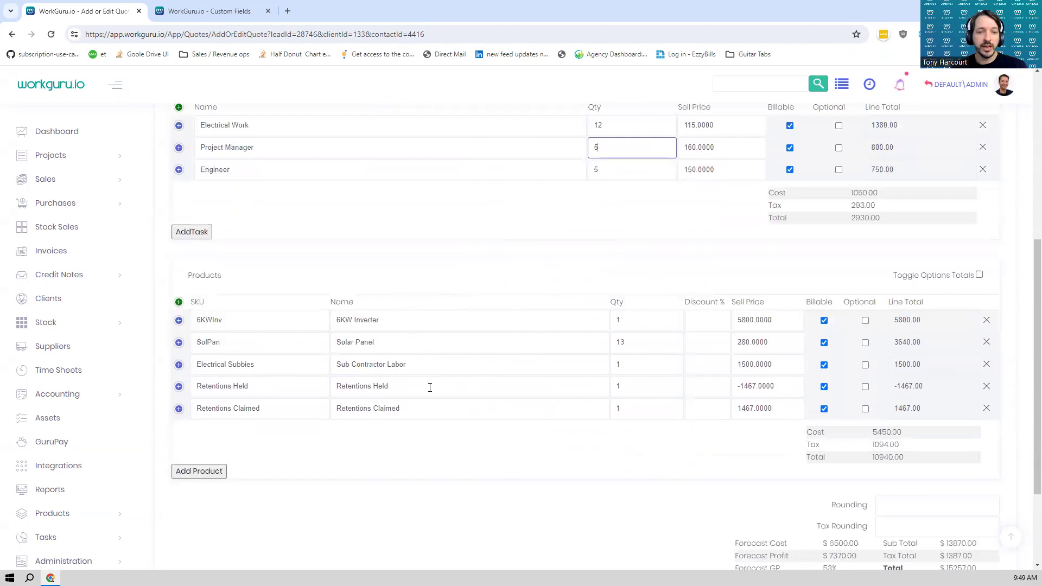
pyautogui.click(987, 387)
pyautogui.press('Return')
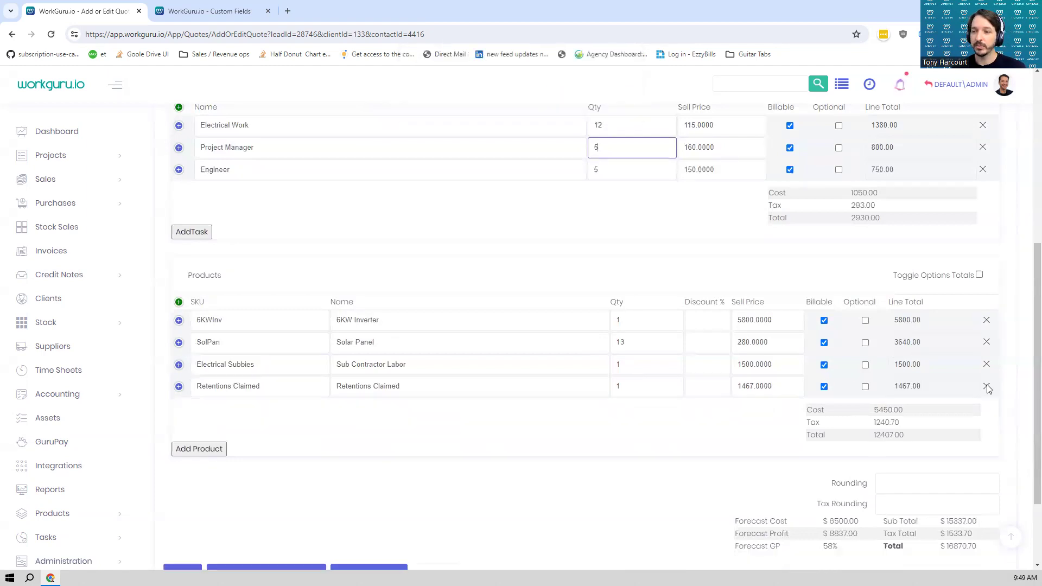
pyautogui.click(987, 386)
pyautogui.press('Return')
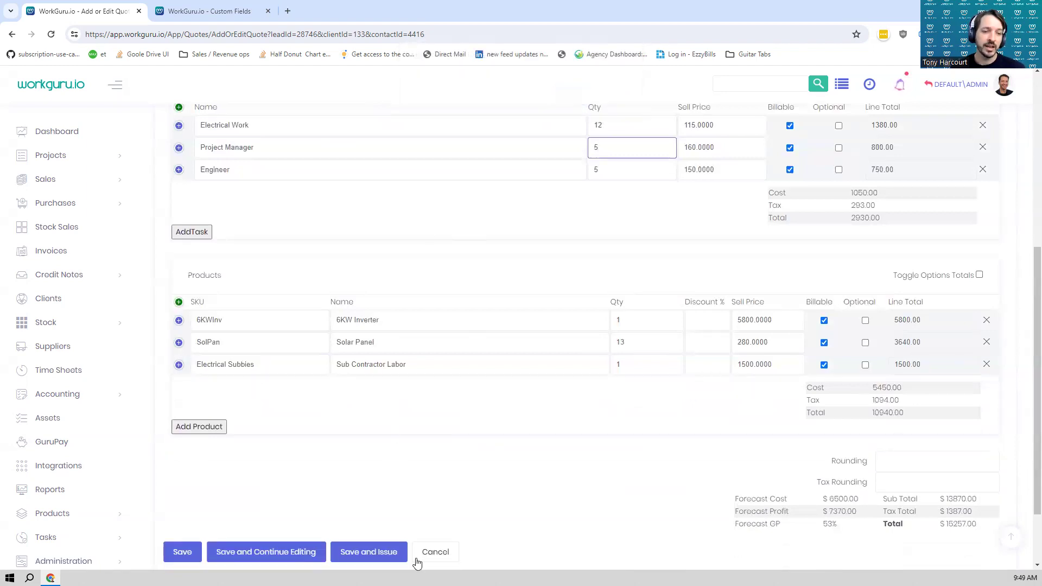
# - Review the quote's header details, tasks and products, then save and issue the quote
pyautogui.scroll(6, 498, 399)
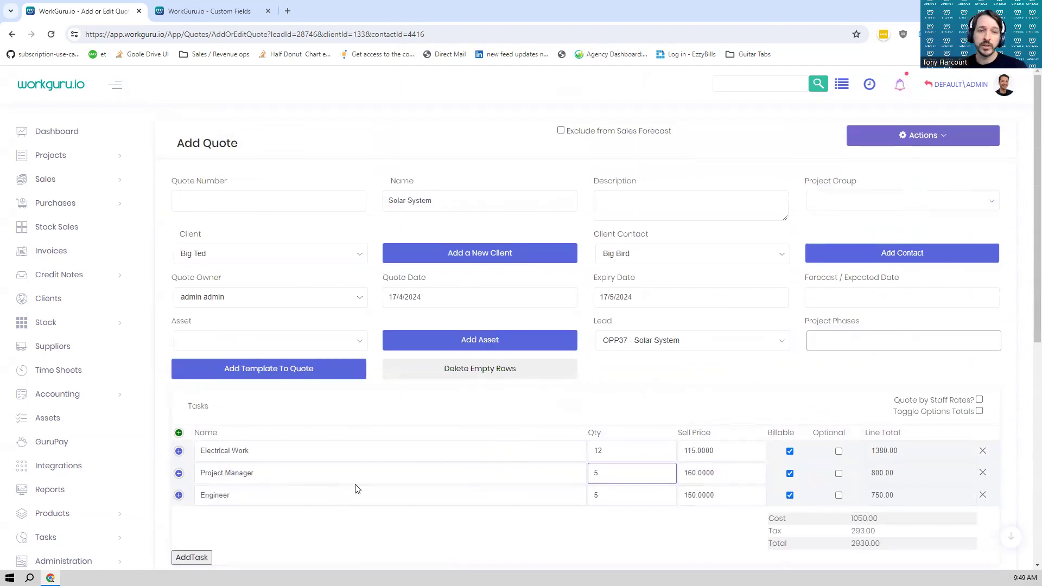
pyautogui.scroll(-3, 298, 423)
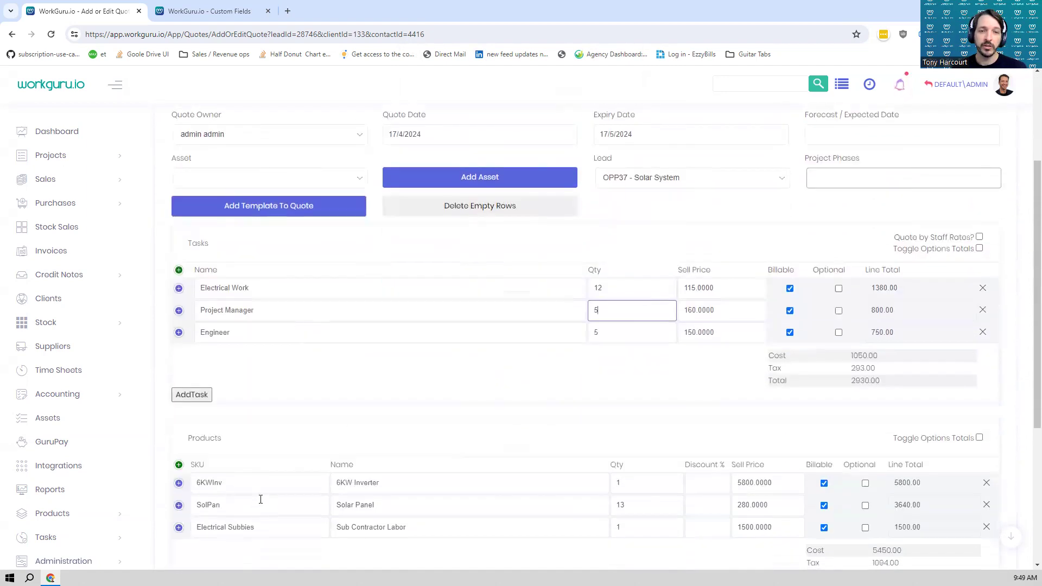
pyautogui.scroll(3, 261, 500)
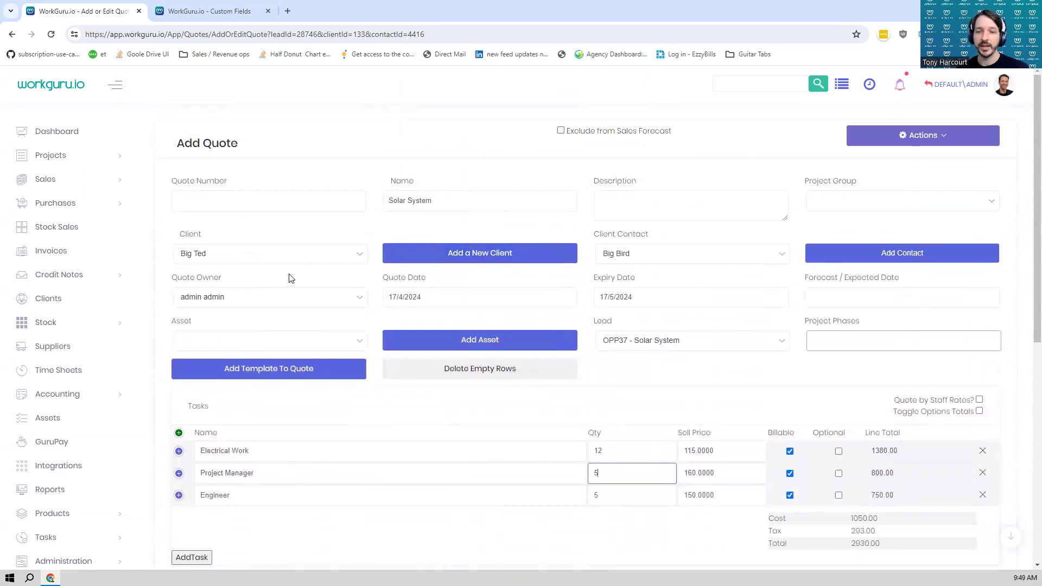
pyautogui.scroll(-8, 392, 276)
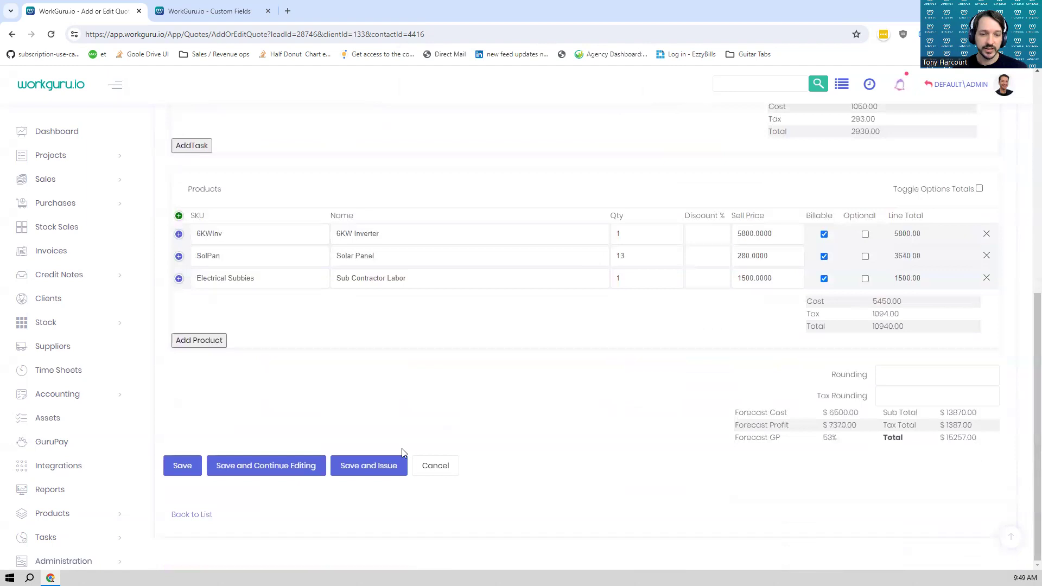
pyautogui.click(356, 468)
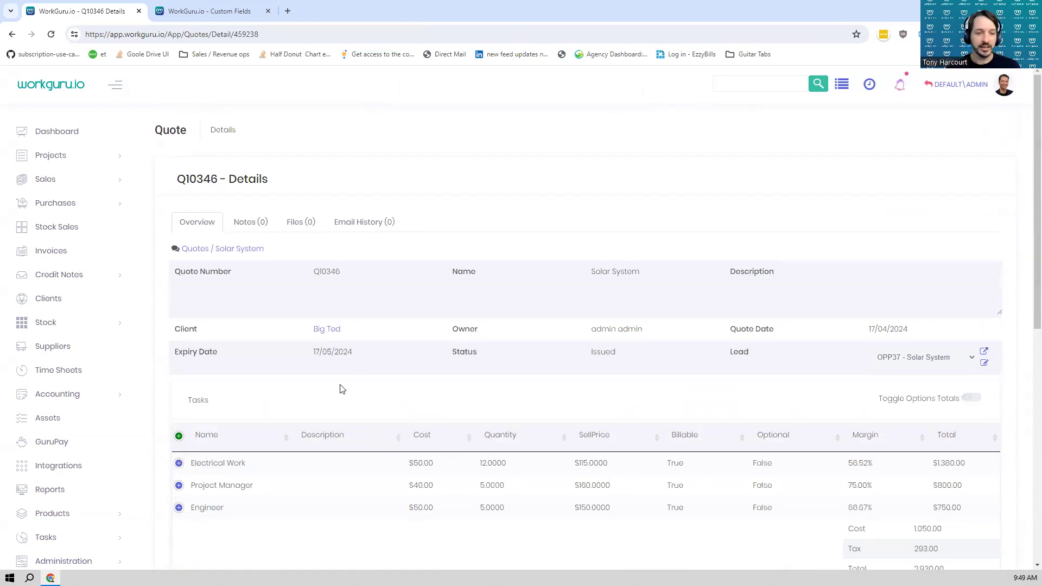
# - View the issued quote's email form and message, returning to the quote details without sending it
pyautogui.scroll(-8, 348, 393)
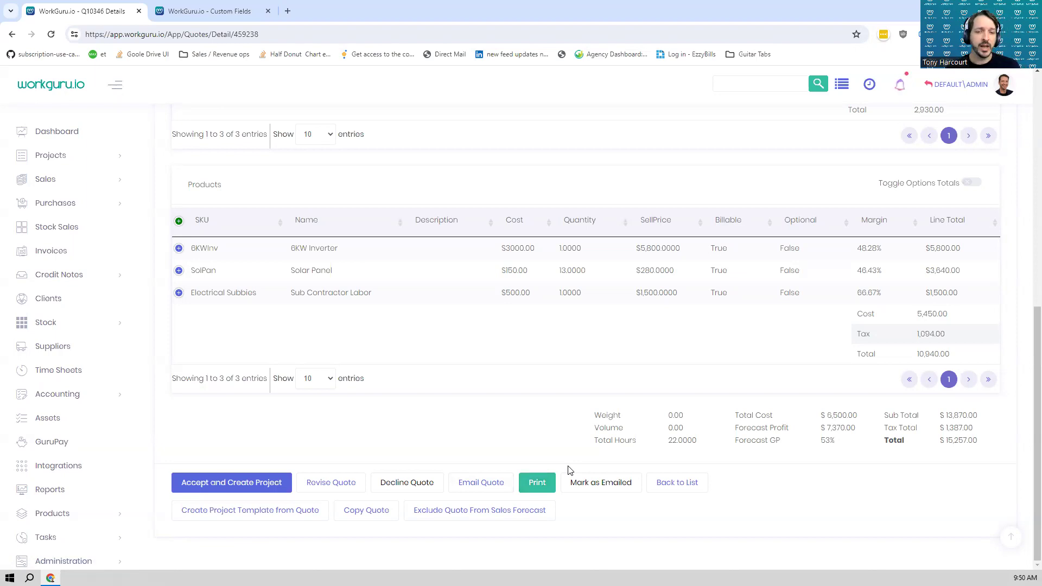
pyautogui.click(472, 481)
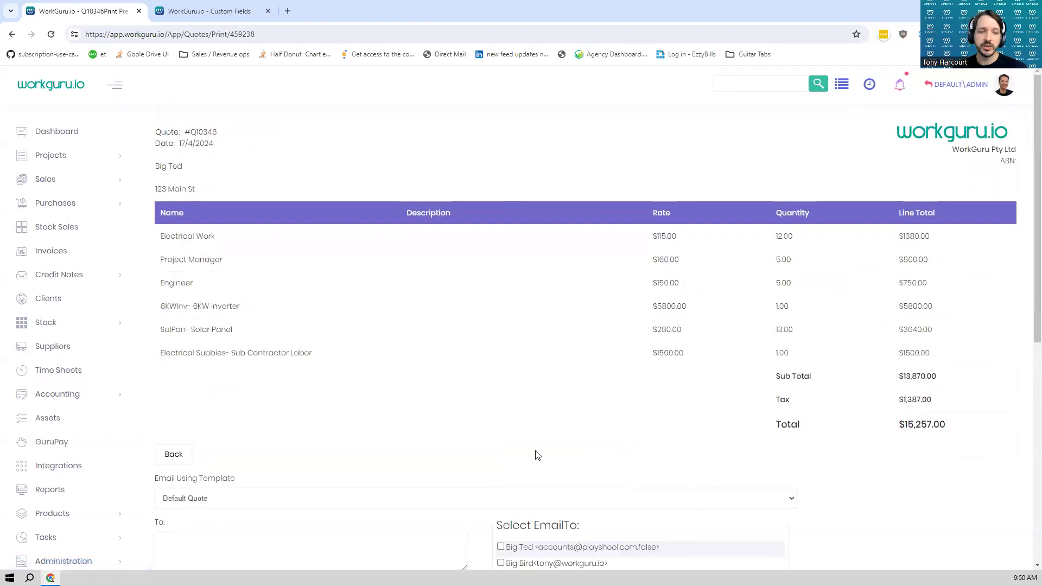
pyautogui.scroll(-7, 535, 455)
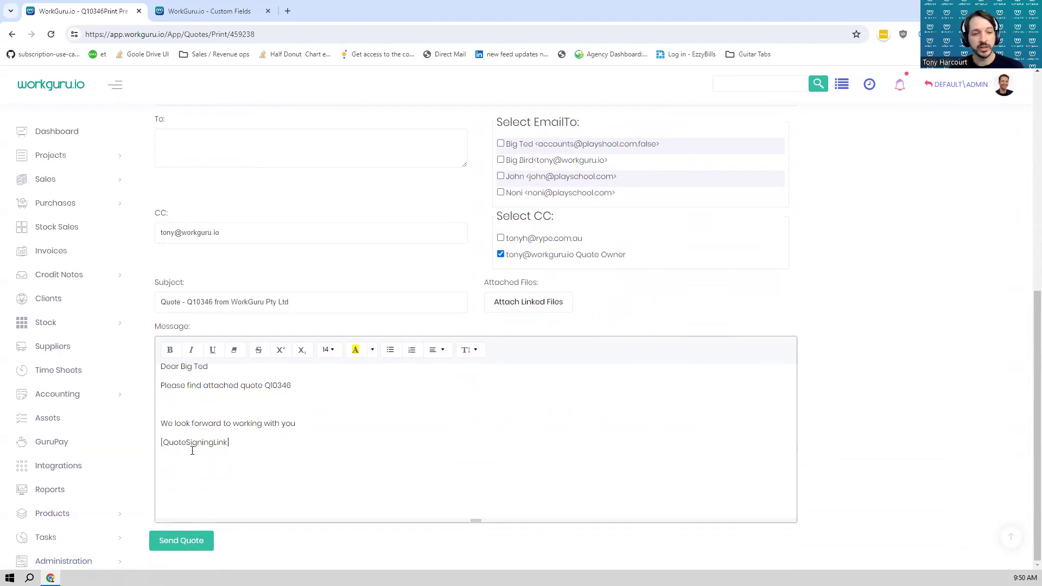
pyautogui.click(12, 34)
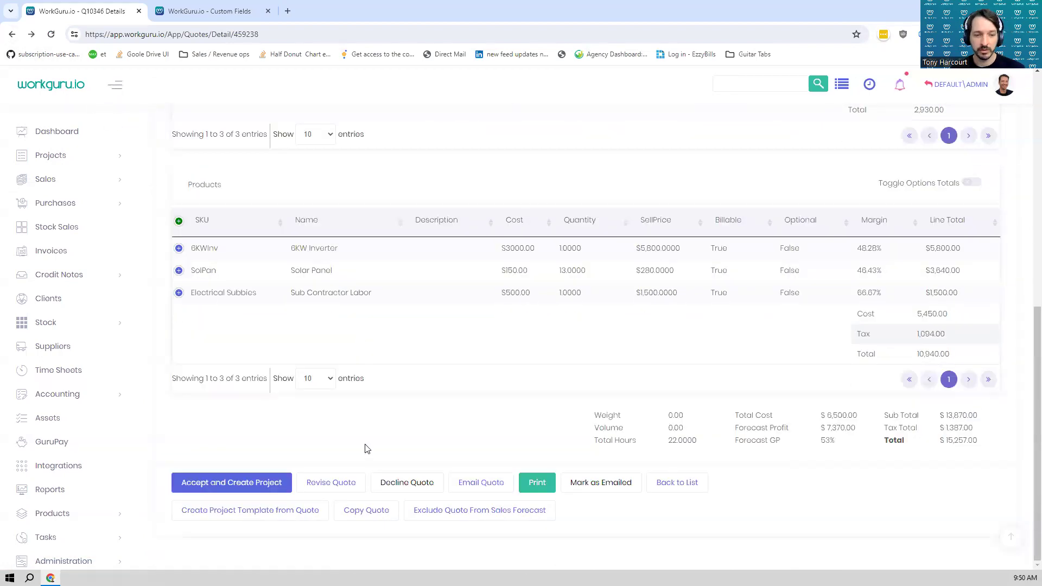
# - Accept the quote to create a project from it and set the project's reporting category to Sales Group - ACT
pyautogui.click(252, 489)
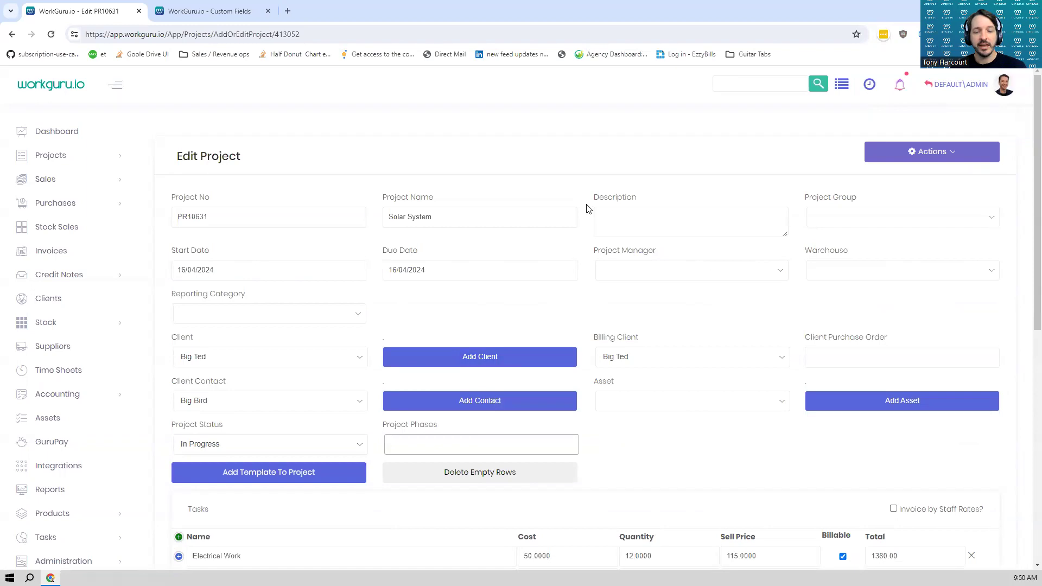
pyautogui.click(323, 312)
pyautogui.click(282, 371)
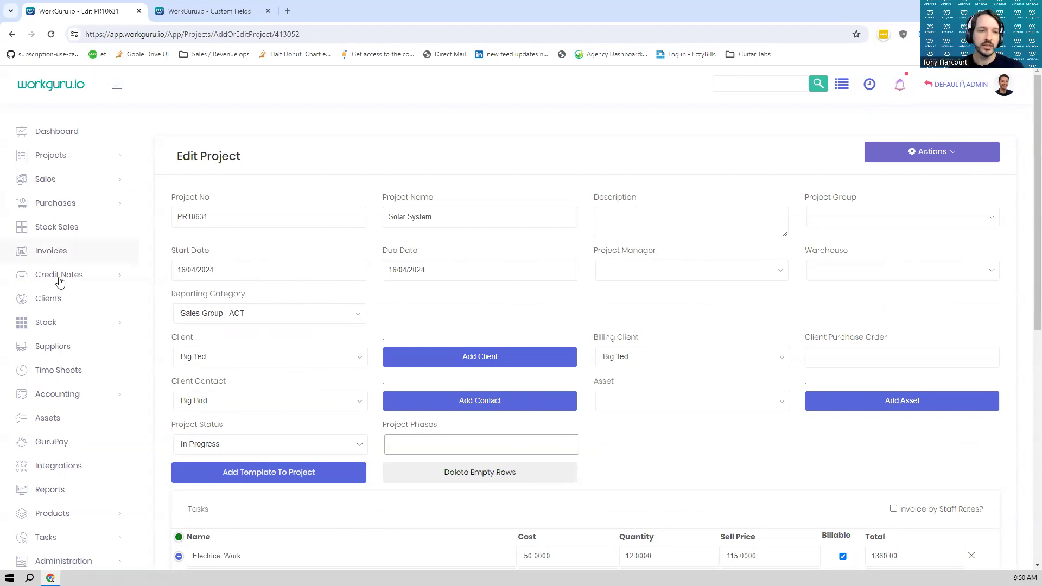
# - Set the project's due date to 27/04/2024 and assign a project manager
pyautogui.click(433, 273)
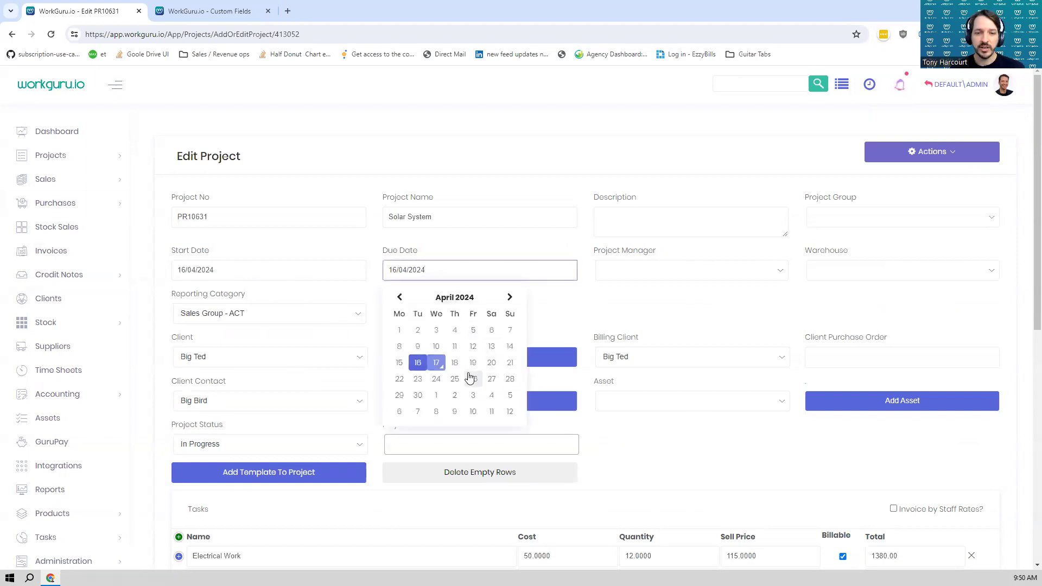
pyautogui.click(491, 380)
pyautogui.click(717, 279)
pyautogui.click(699, 343)
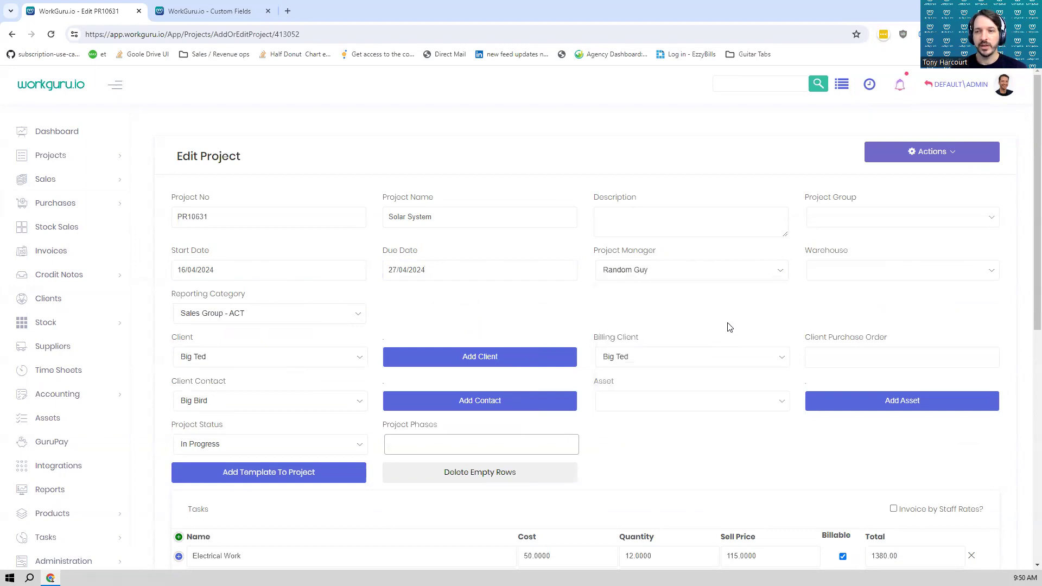
pyautogui.moveTo(266, 295); pyautogui.dragTo(157, 294)
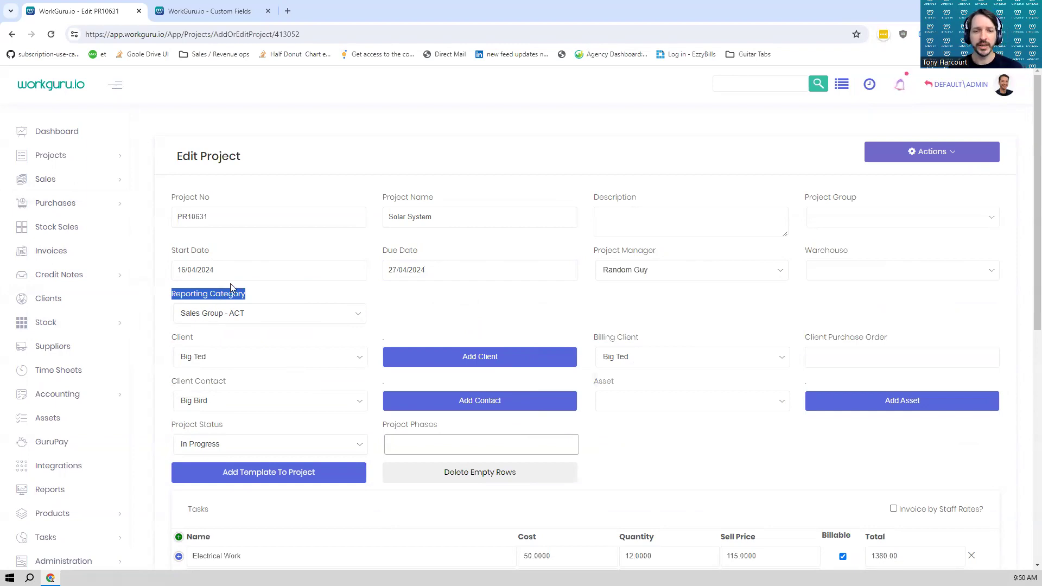
# - Enter the client's purchase order number on the project
pyautogui.click(909, 357)
pyautogui.write('123123123')
pyautogui.moveTo(894, 340); pyautogui.dragTo(842, 341)
pyautogui.click(874, 359)
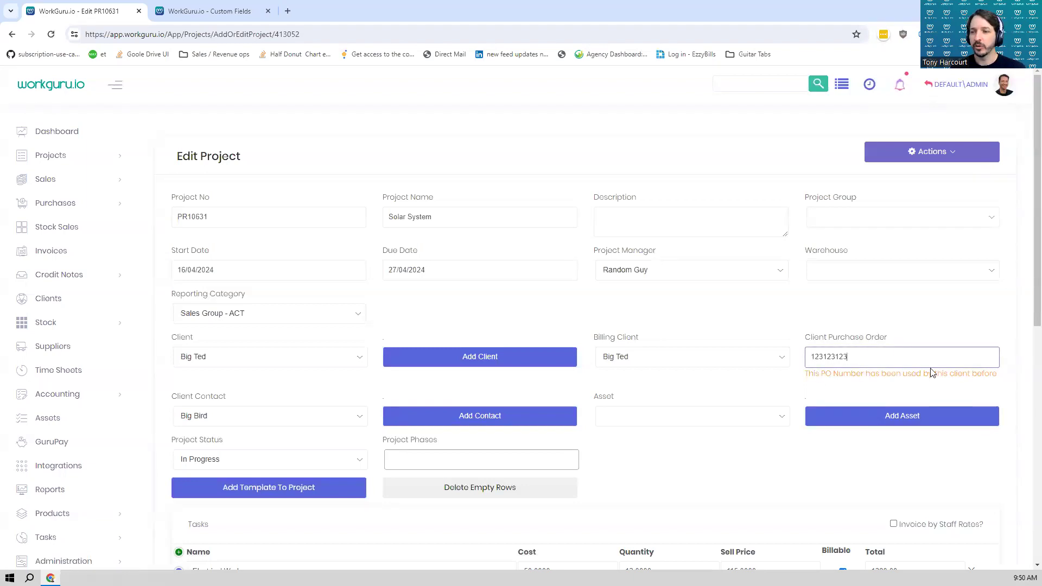
# - Set the Electrical Work task's start date to 17/04/2024 and end date to 18/04/2024, then save the project
pyautogui.scroll(-4, 910, 374)
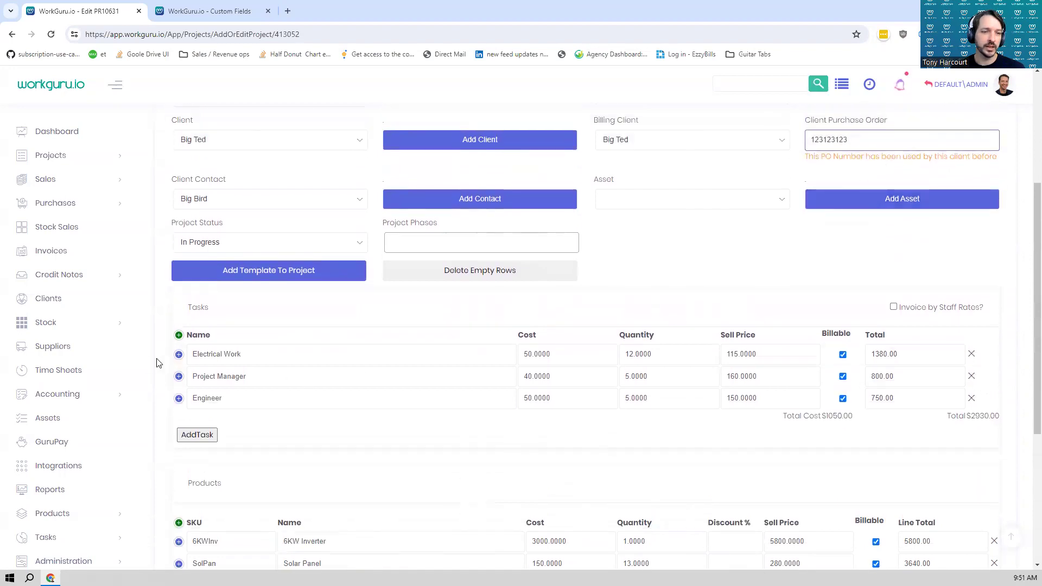
pyautogui.click(178, 355)
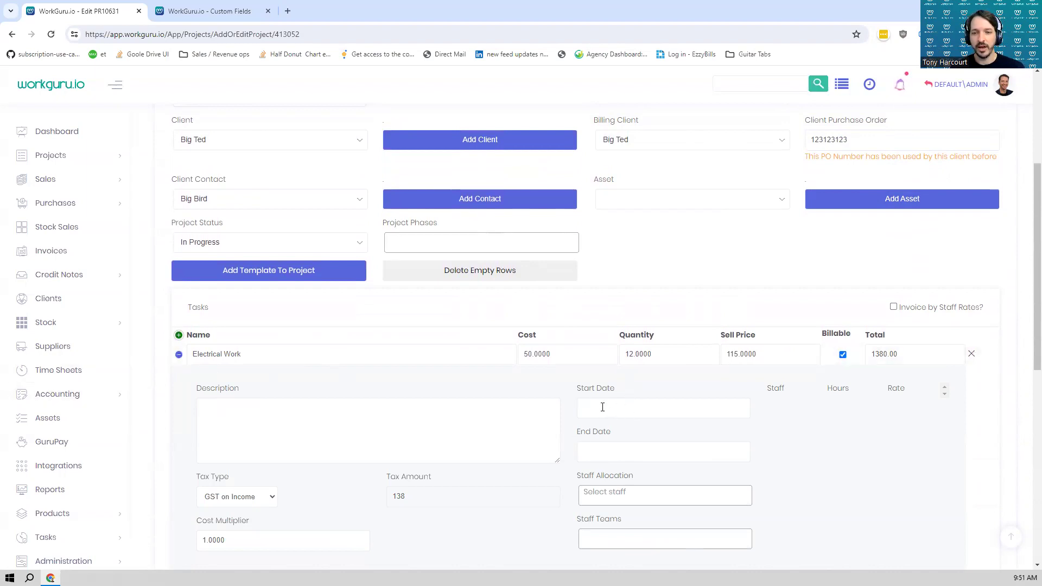
pyautogui.click(635, 413)
pyautogui.click(638, 499)
pyautogui.click(648, 544)
pyautogui.scroll(-1, 590, 496)
pyautogui.scroll(-3, 591, 495)
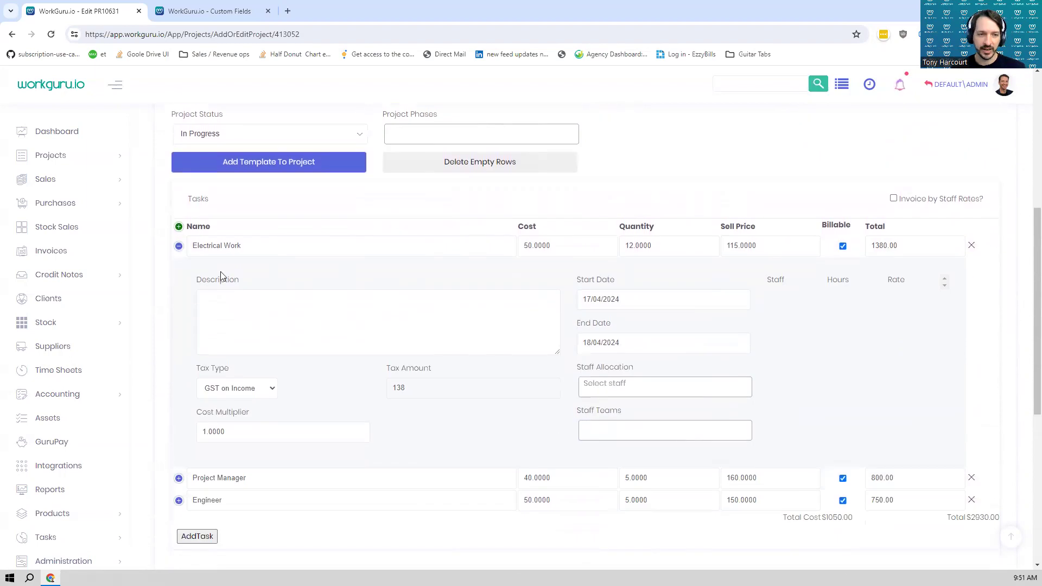
pyautogui.click(178, 246)
pyautogui.scroll(-5, 412, 306)
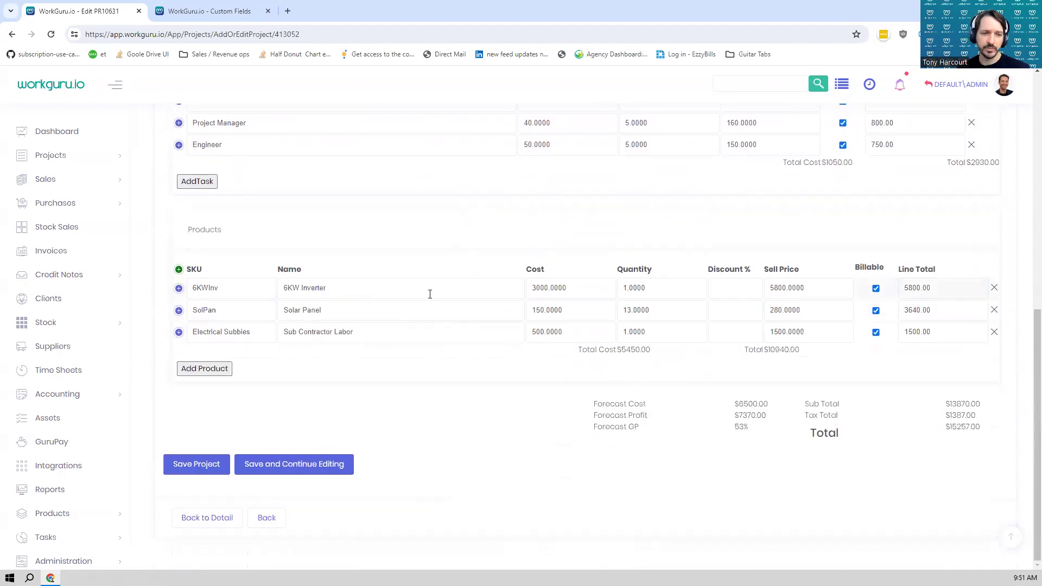
pyautogui.click(209, 471)
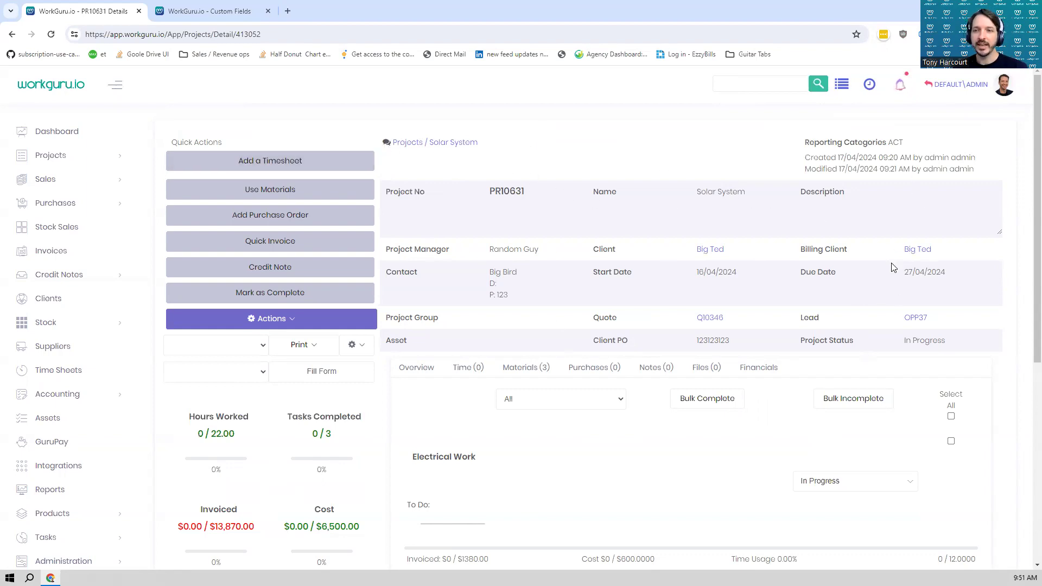
# - Examine the project's details, its task progress and its hours, invoiced, cost, WIP and profit figures
pyautogui.scroll(-2, 157, 292)
pyautogui.scroll(-2, 169, 282)
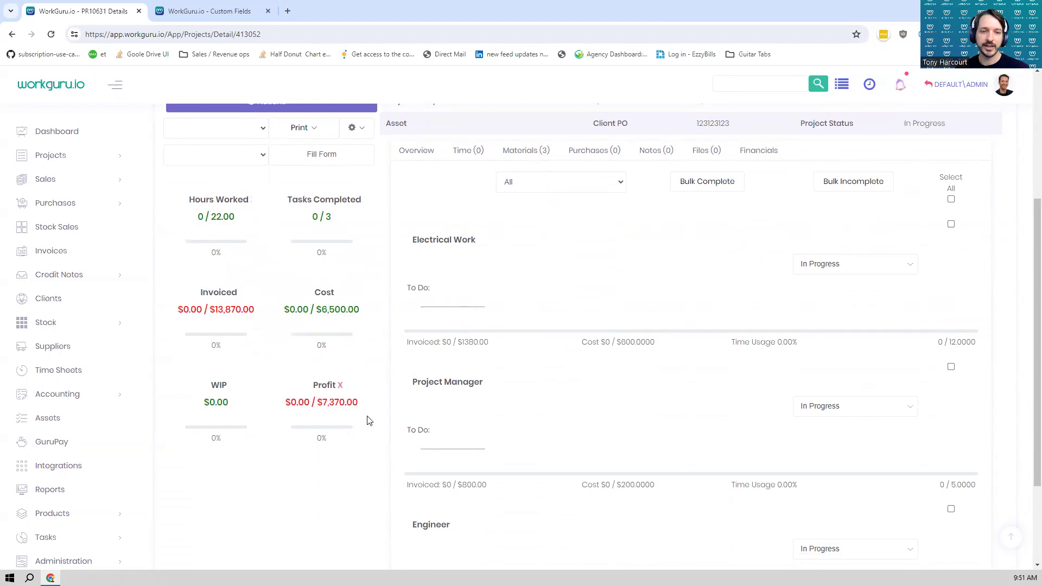
pyautogui.scroll(1, 380, 440)
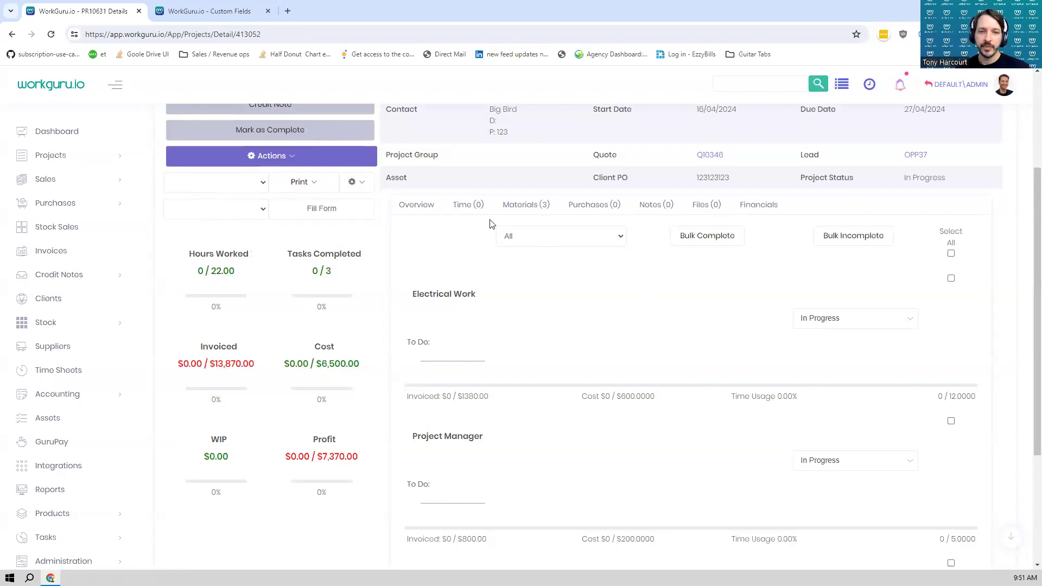
pyautogui.scroll(2, 437, 277)
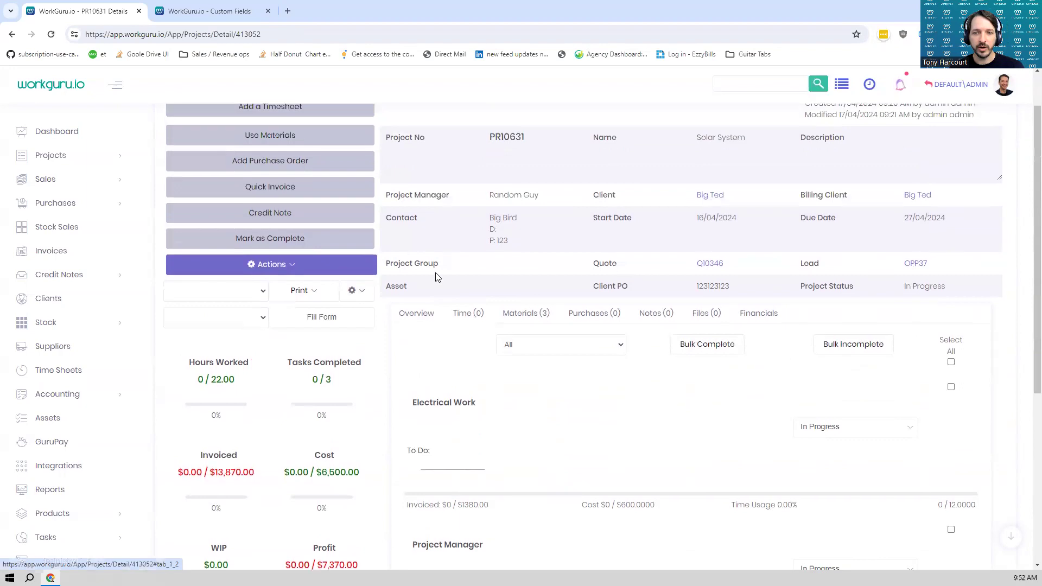
pyautogui.scroll(-1, 504, 310)
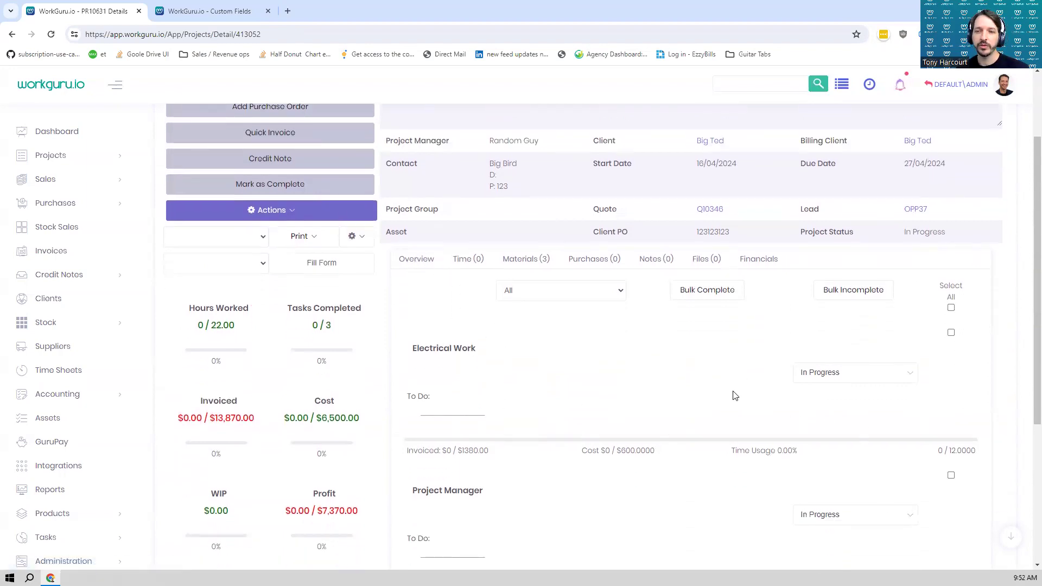
pyautogui.scroll(2, 706, 435)
pyautogui.scroll(-1, 711, 439)
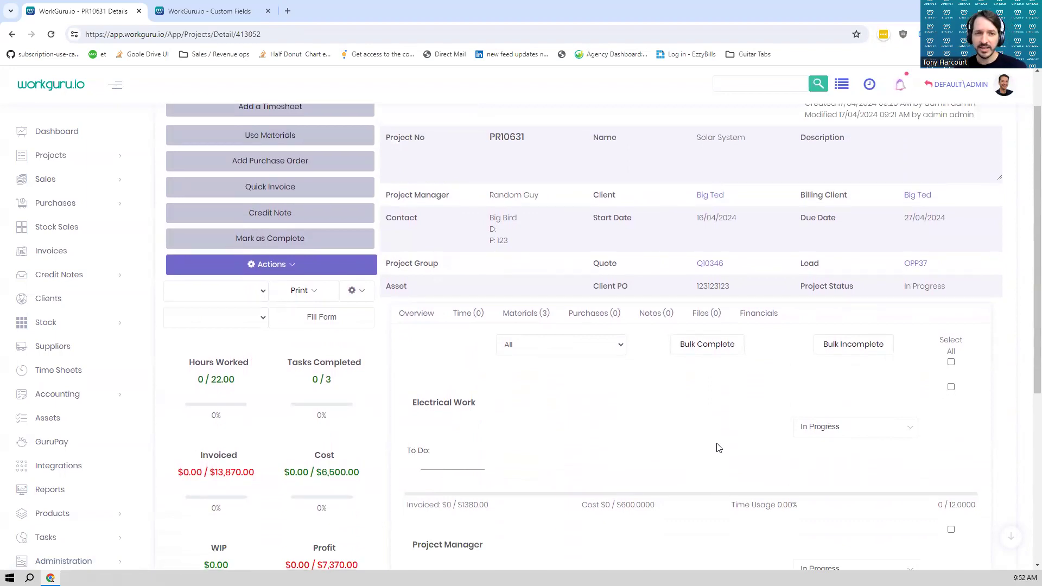
pyautogui.scroll(1, 718, 448)
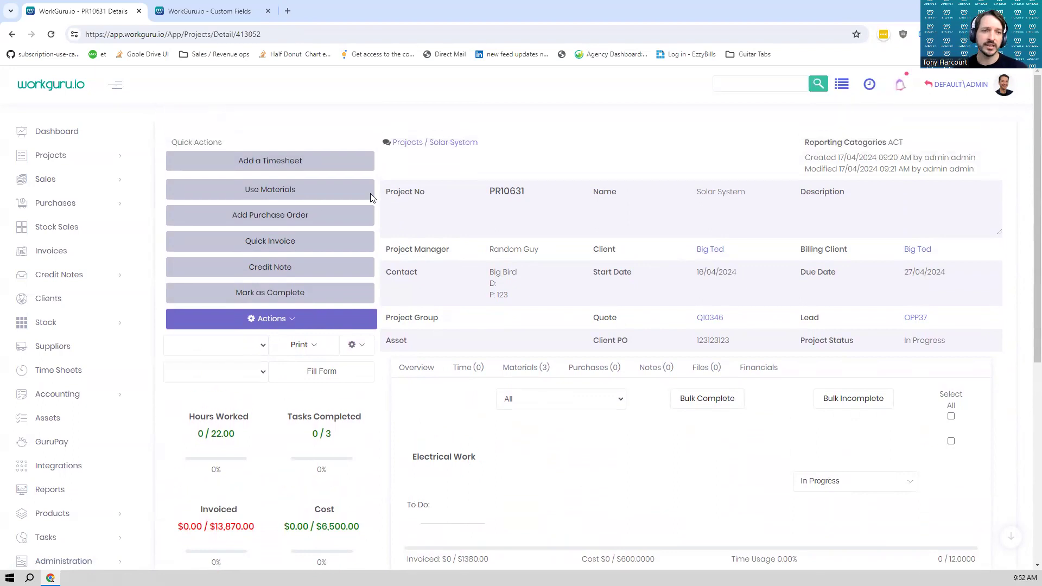
# - Start a timesheet for the project on the Electrical Work task with start time 17/04/2024 06:50
pyautogui.click(295, 163)
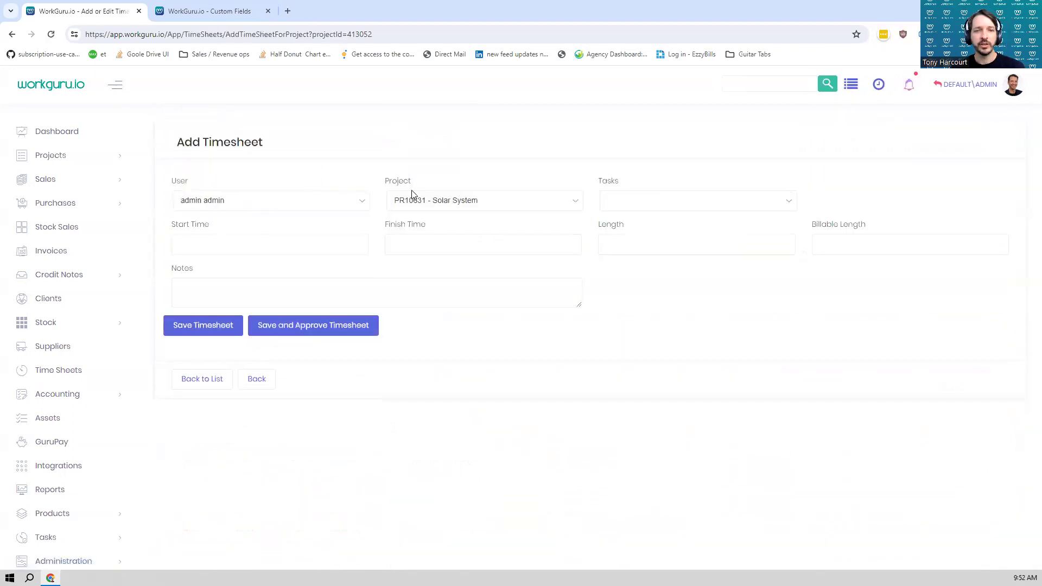
pyautogui.click(678, 205)
pyautogui.click(669, 263)
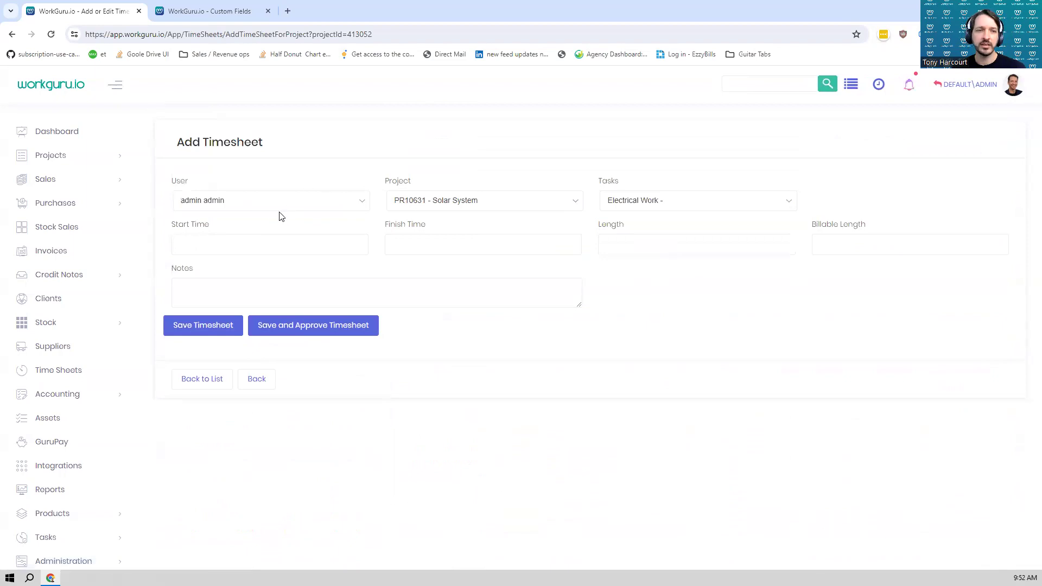
pyautogui.click(258, 245)
pyautogui.click(244, 411)
pyautogui.click(199, 372)
pyautogui.click(199, 373)
pyautogui.click(199, 373)
# - Set the timesheet's length to 05:00 and save the timesheet without approving it
pyautogui.click(701, 249)
pyautogui.write('05:00')
pyautogui.press('Tab')
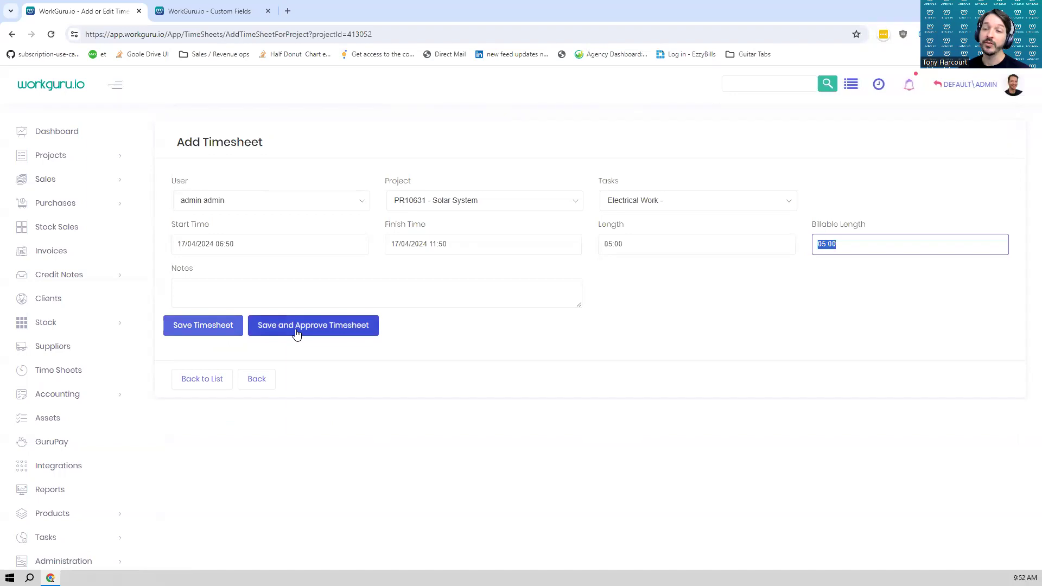
pyautogui.click(201, 325)
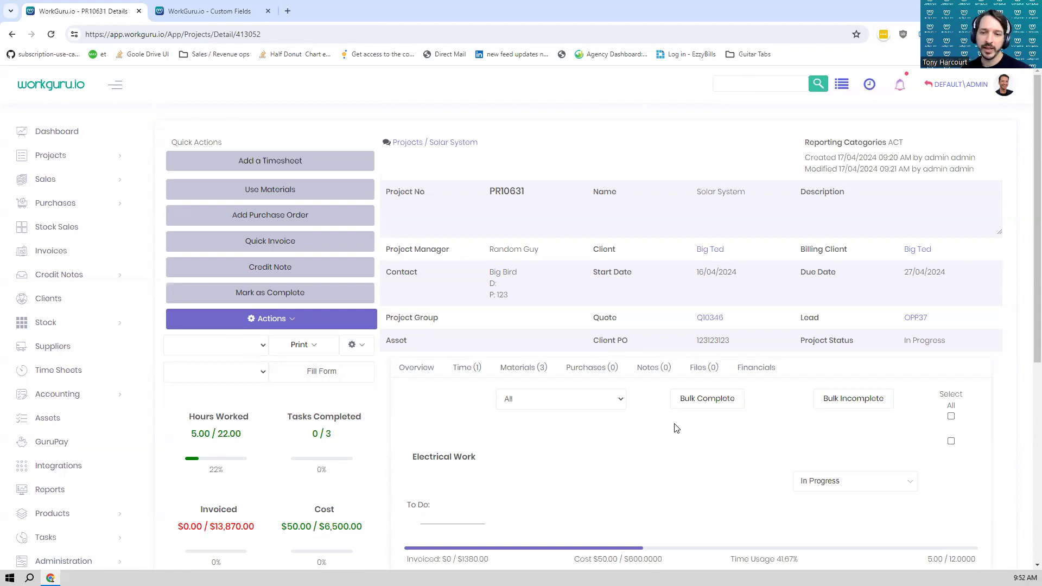
# - Examine the project's hours worked, cost, WIP and profit figures alongside the time usage of the Electrical Work task
pyautogui.scroll(-3, 344, 176)
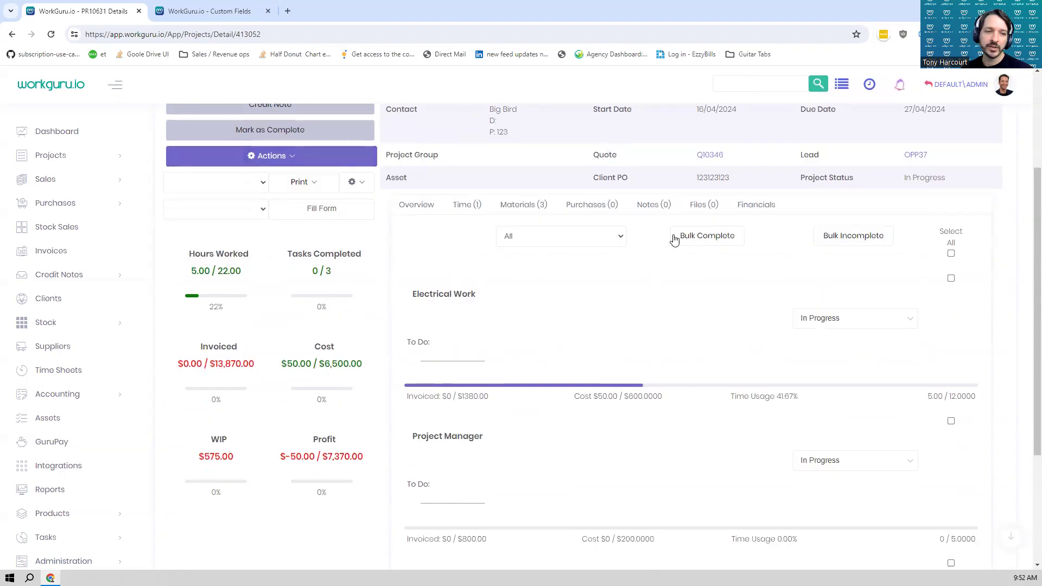
pyautogui.moveTo(209, 271); pyautogui.dragTo(186, 276)
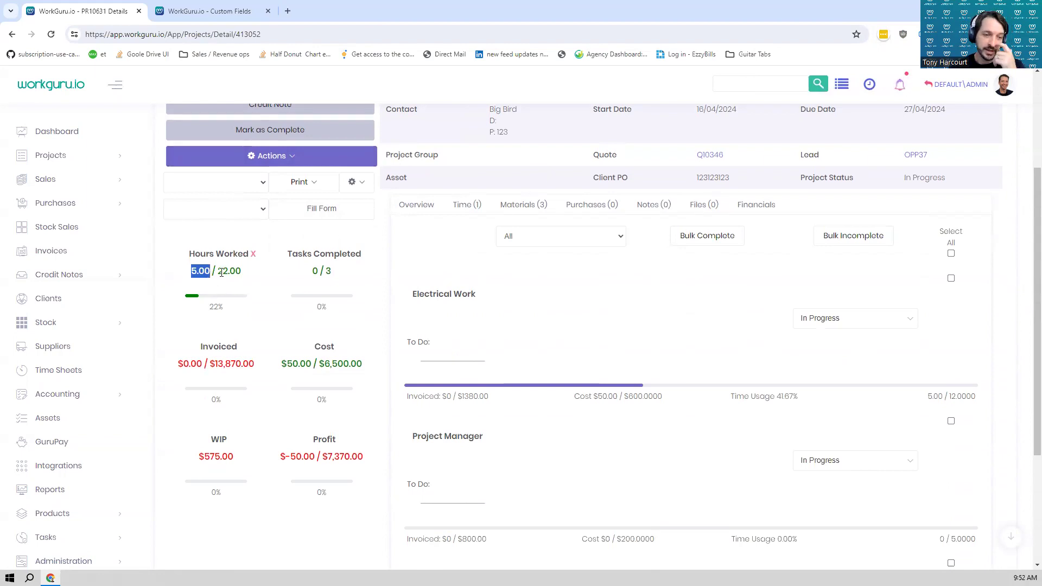
pyautogui.click(206, 281)
pyautogui.moveTo(205, 272); pyautogui.dragTo(190, 277)
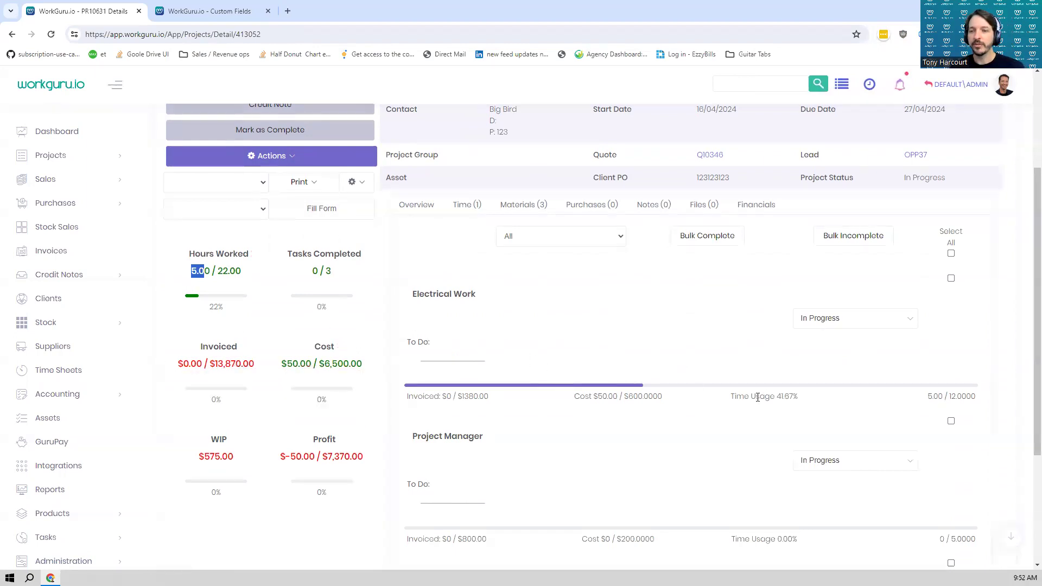
pyautogui.scroll(-3, 648, 378)
pyautogui.scroll(3, 660, 369)
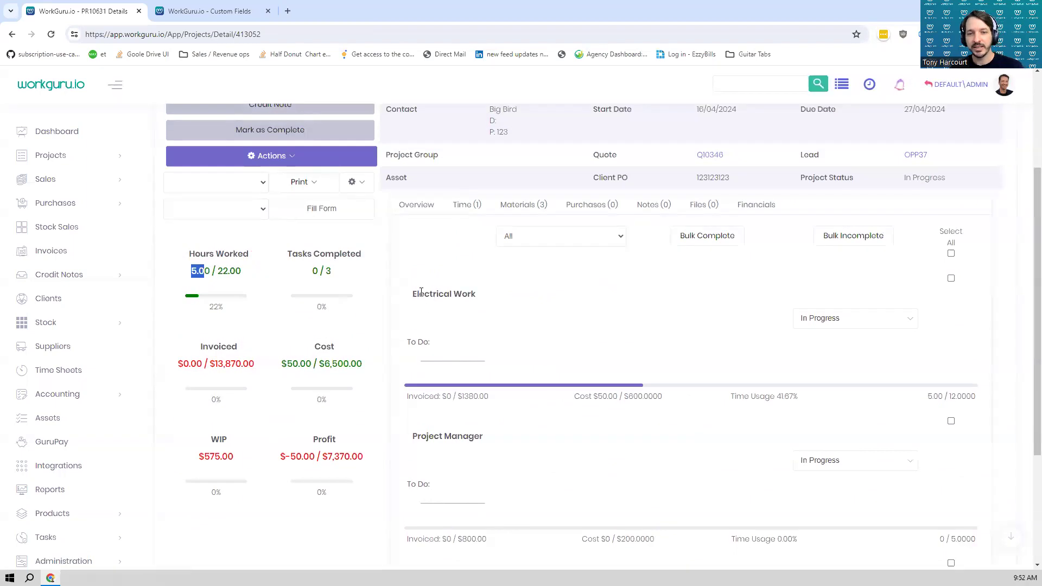
pyautogui.scroll(-2, 573, 293)
pyautogui.scroll(-1, 578, 326)
pyautogui.scroll(4, 543, 358)
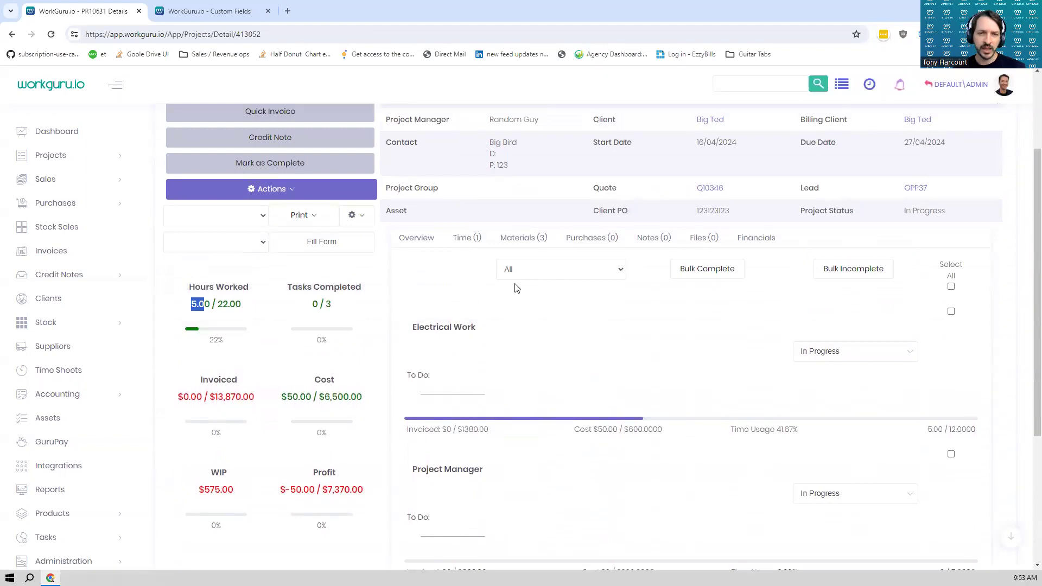
# - Examine the project's time entries, checking the Electrical Work timesheet's staff member, start time and cost against the task overview
pyautogui.click(464, 239)
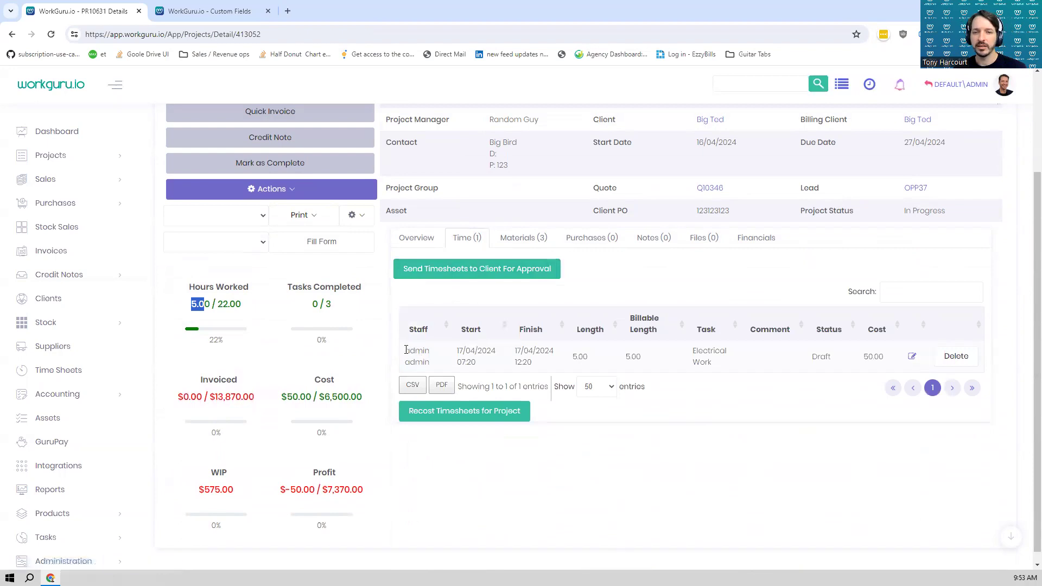
pyautogui.moveTo(405, 352); pyautogui.dragTo(481, 353)
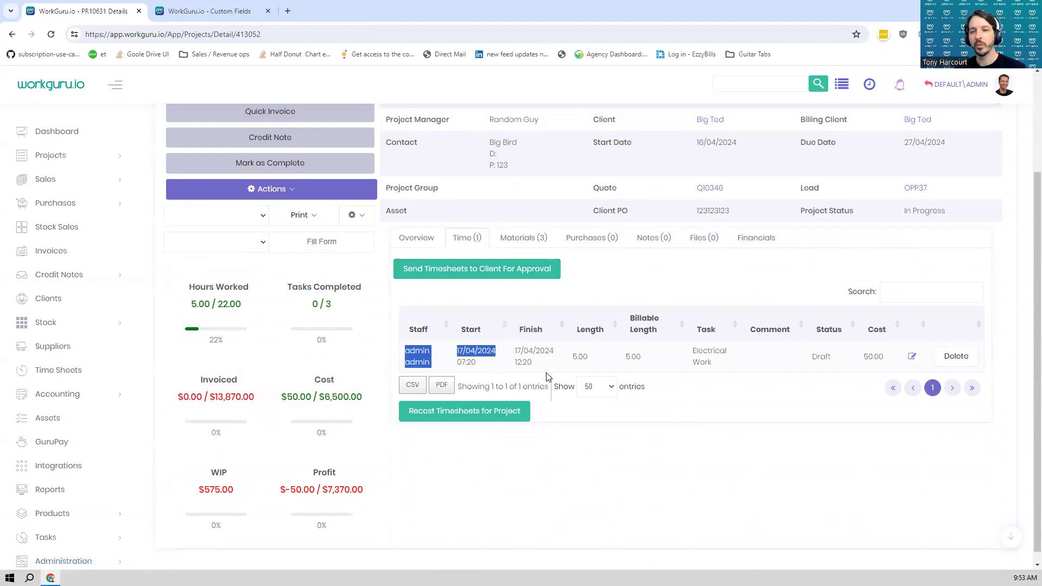
pyautogui.moveTo(894, 362); pyautogui.dragTo(843, 359)
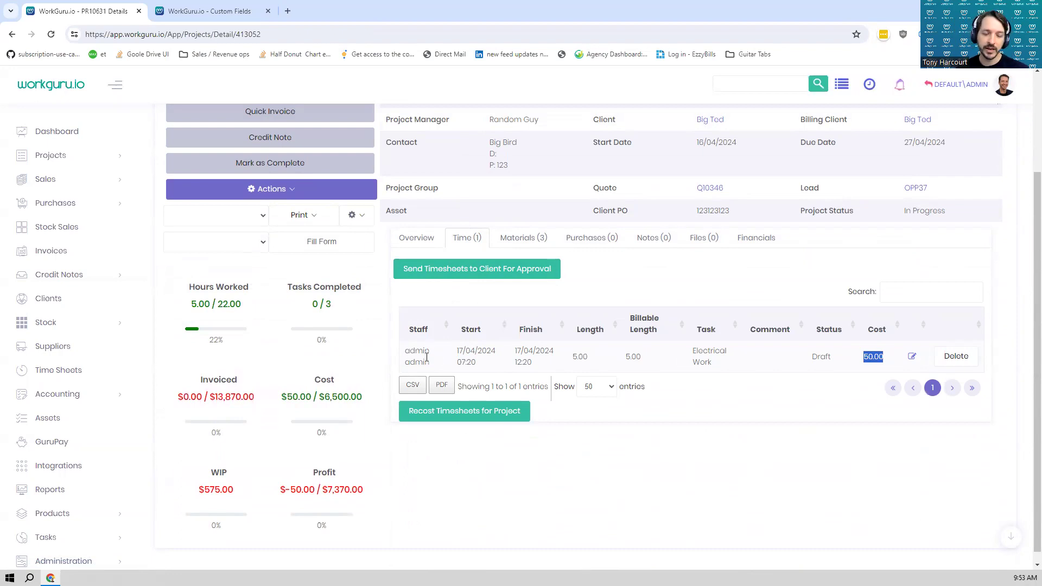
pyautogui.click(416, 239)
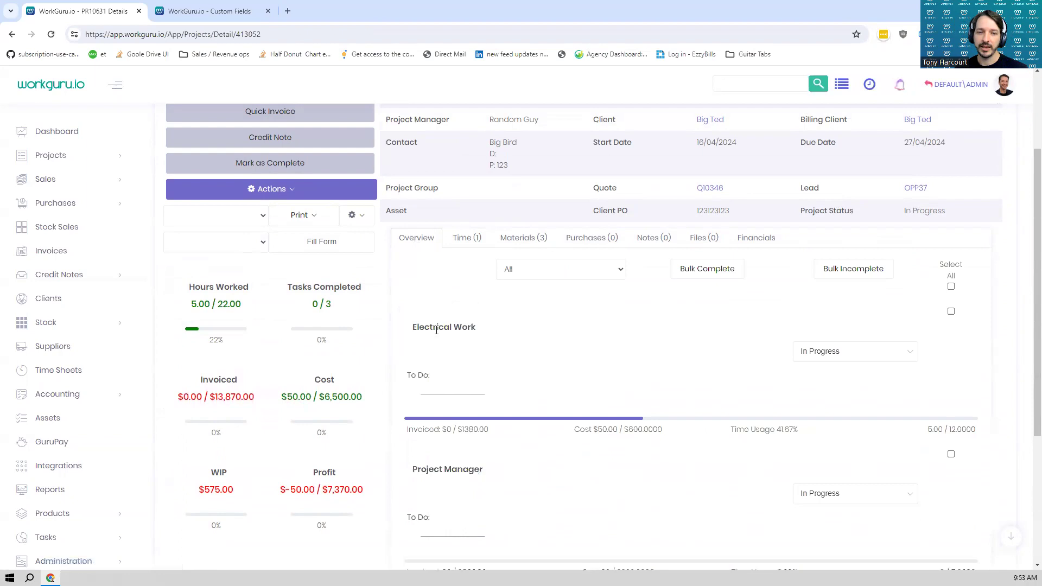
pyautogui.moveTo(413, 328); pyautogui.dragTo(477, 328)
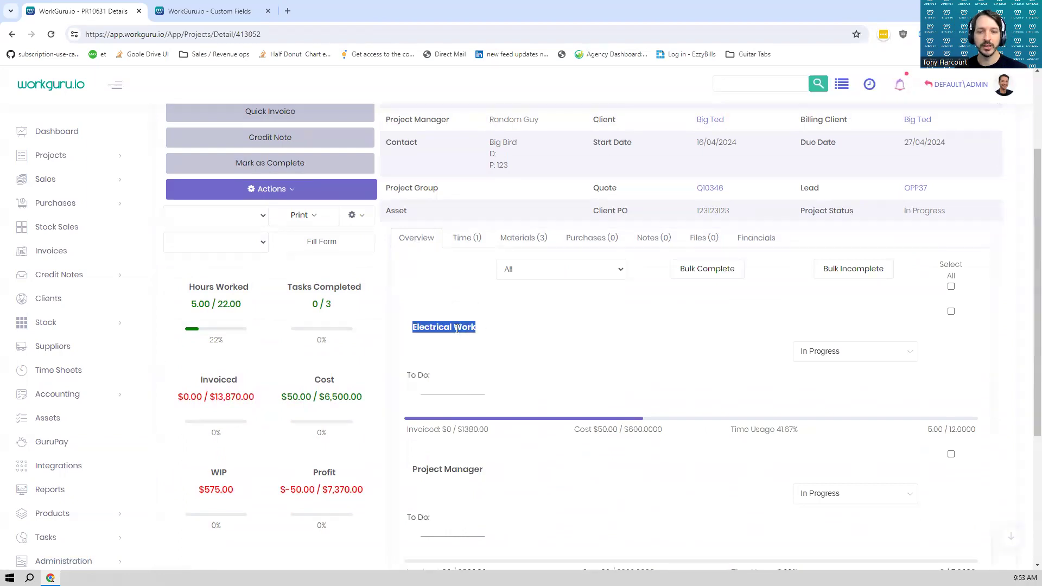
pyautogui.click(468, 238)
pyautogui.moveTo(430, 367); pyautogui.dragTo(415, 350)
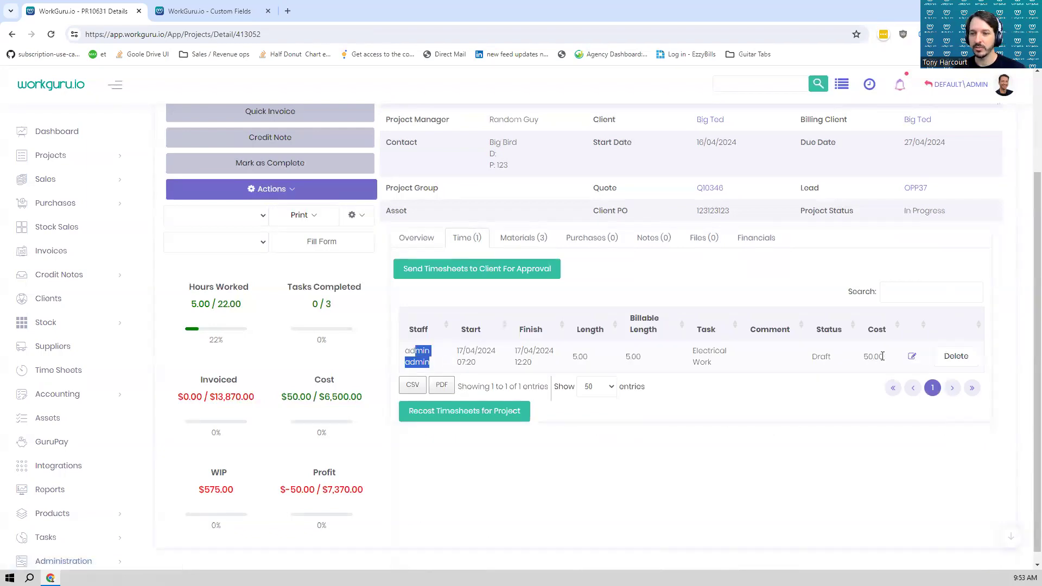
pyautogui.moveTo(882, 356); pyautogui.dragTo(862, 359)
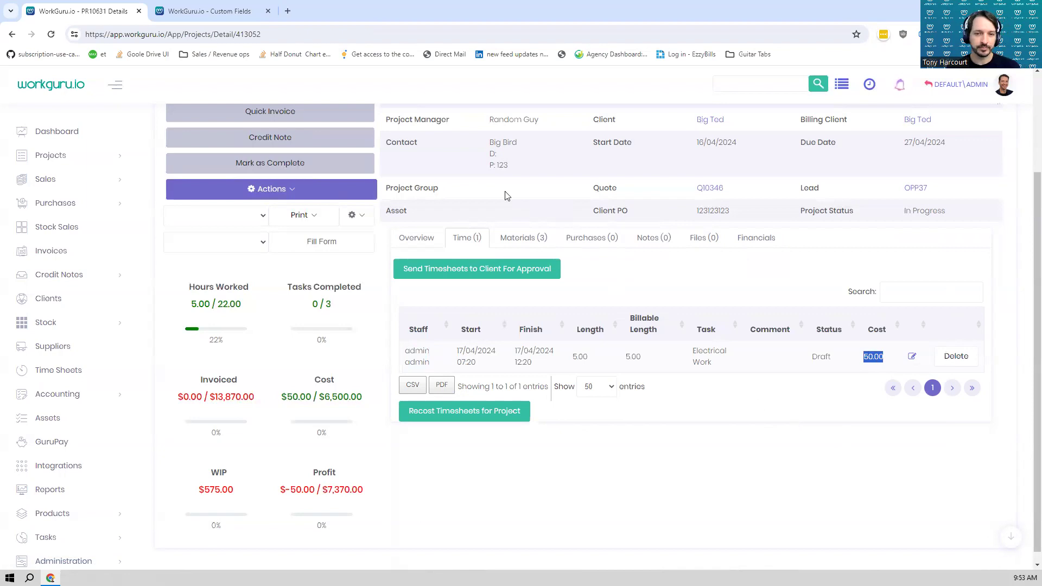
# - Start a stock usage for the project with all forecast materials and delete the Electrical Subbies line
pyautogui.click(519, 240)
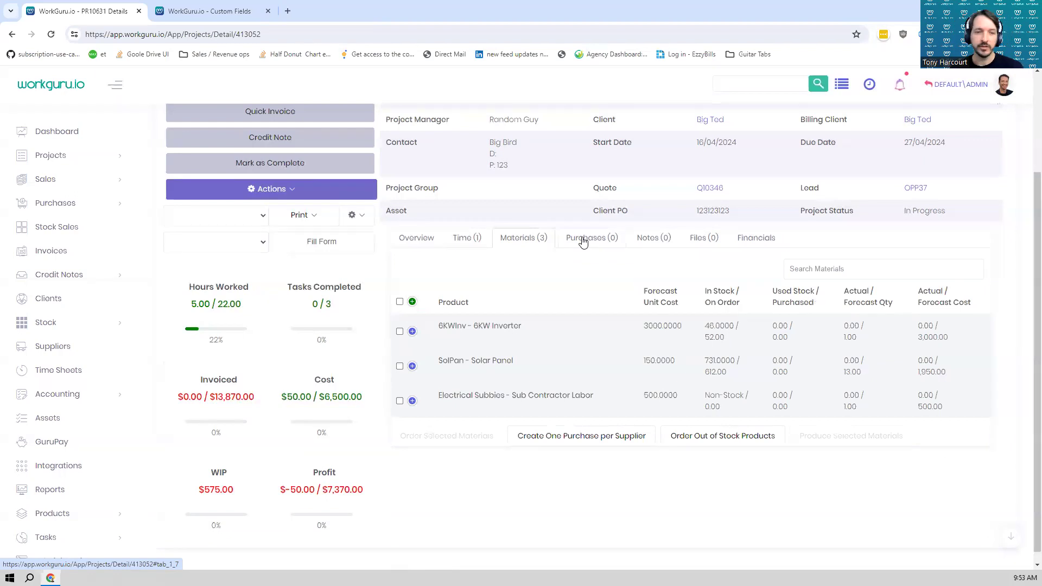
pyautogui.scroll(3, 583, 242)
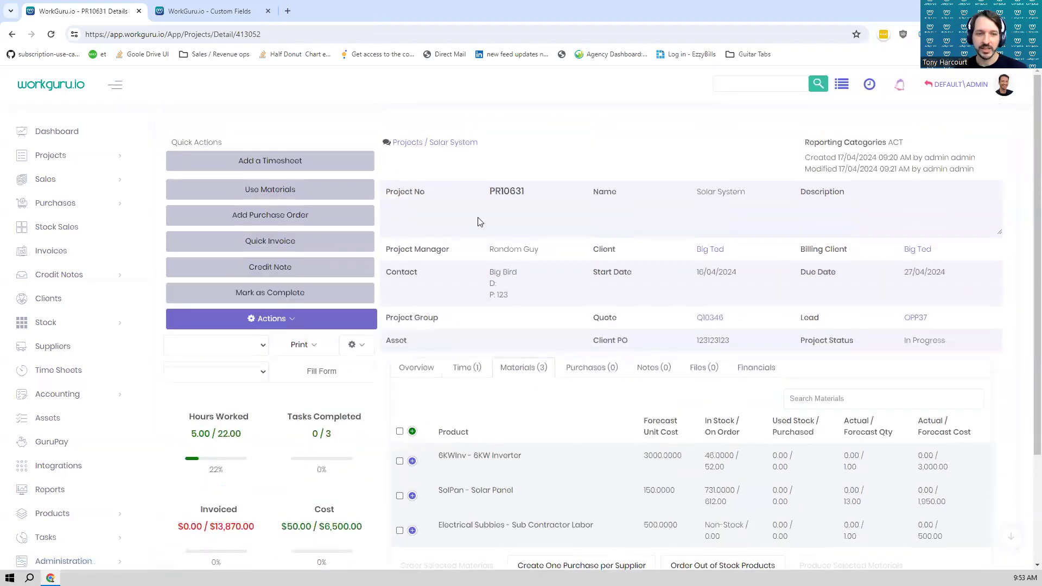
pyautogui.click(273, 194)
pyautogui.click(275, 225)
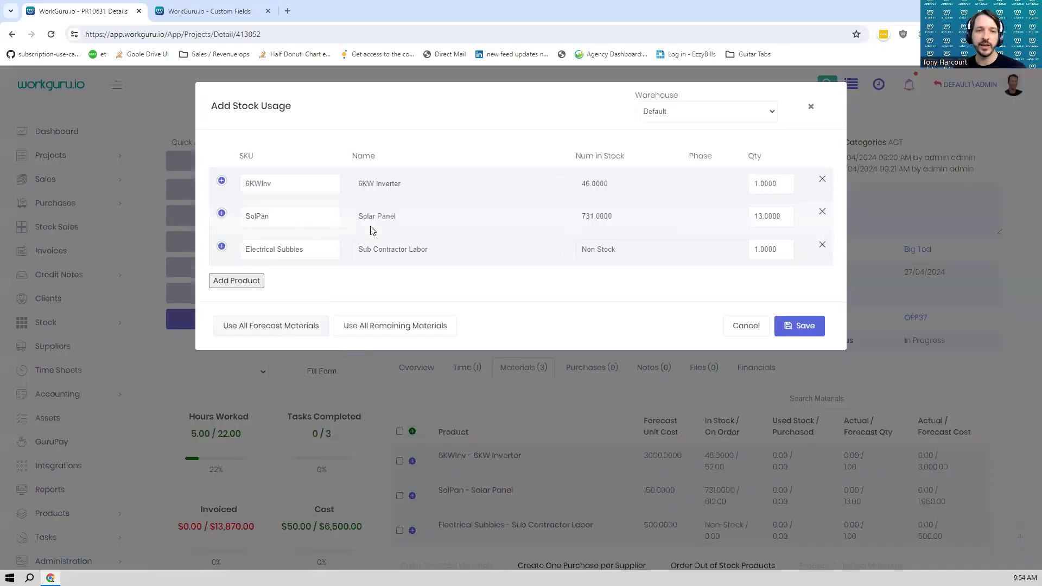
pyautogui.click(823, 246)
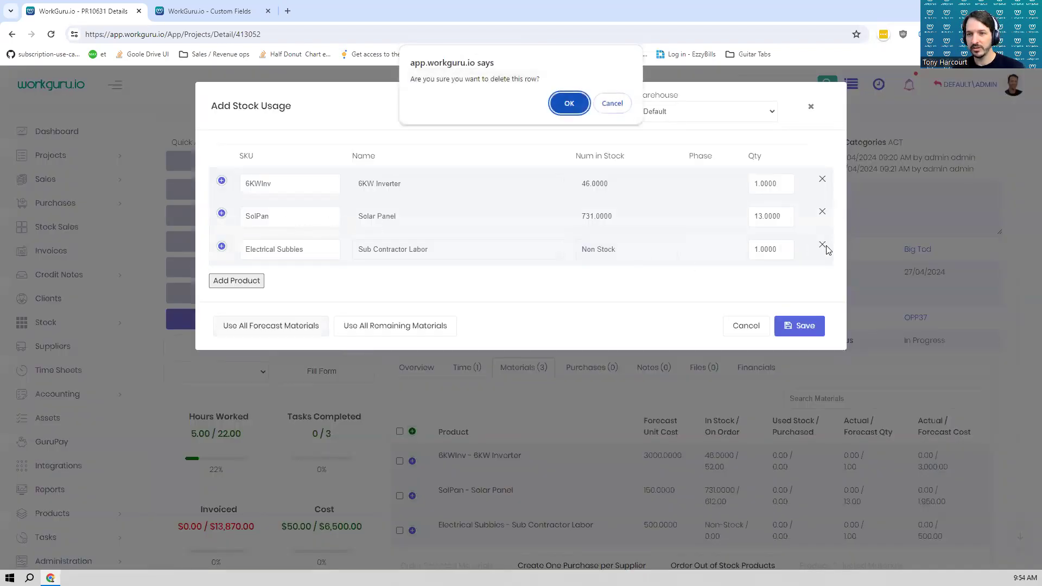
pyautogui.press('Return')
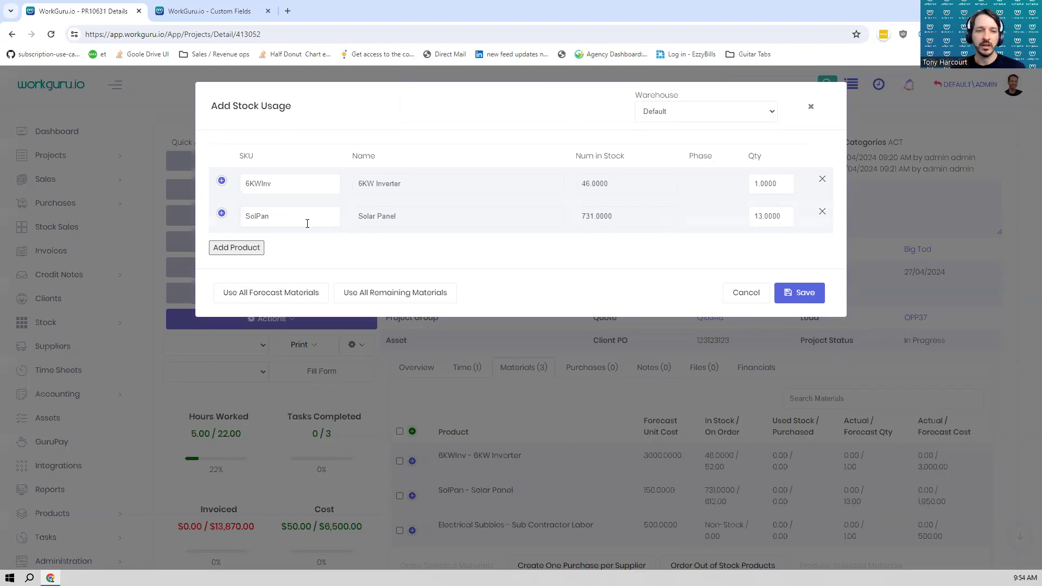
# - Add the KMs (Travel per KM) product to the stock usage with quantity 100 and save the usage
pyautogui.click(260, 248)
pyautogui.click(286, 249)
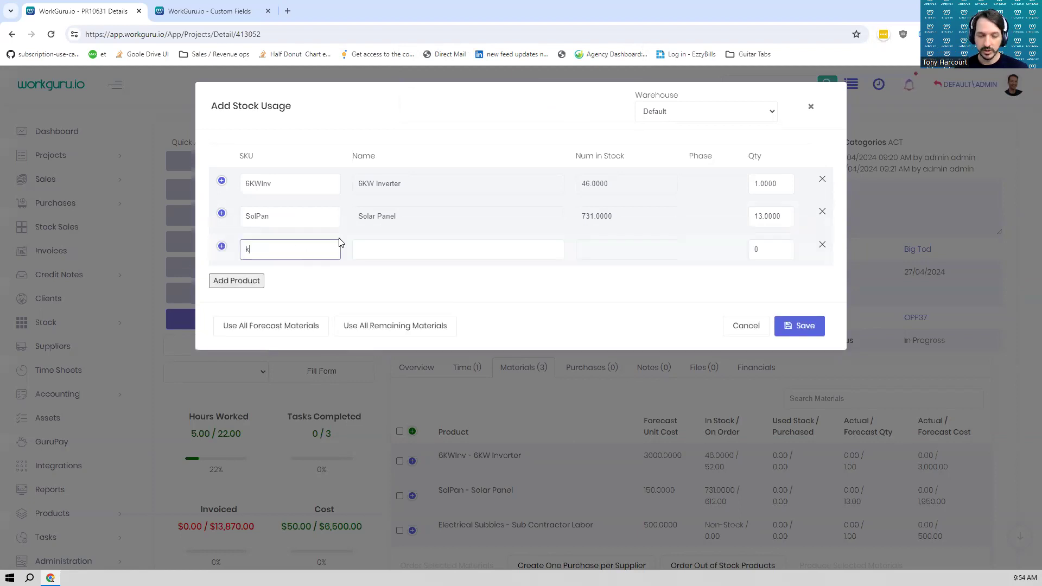
pyautogui.write('km')
pyautogui.click(300, 320)
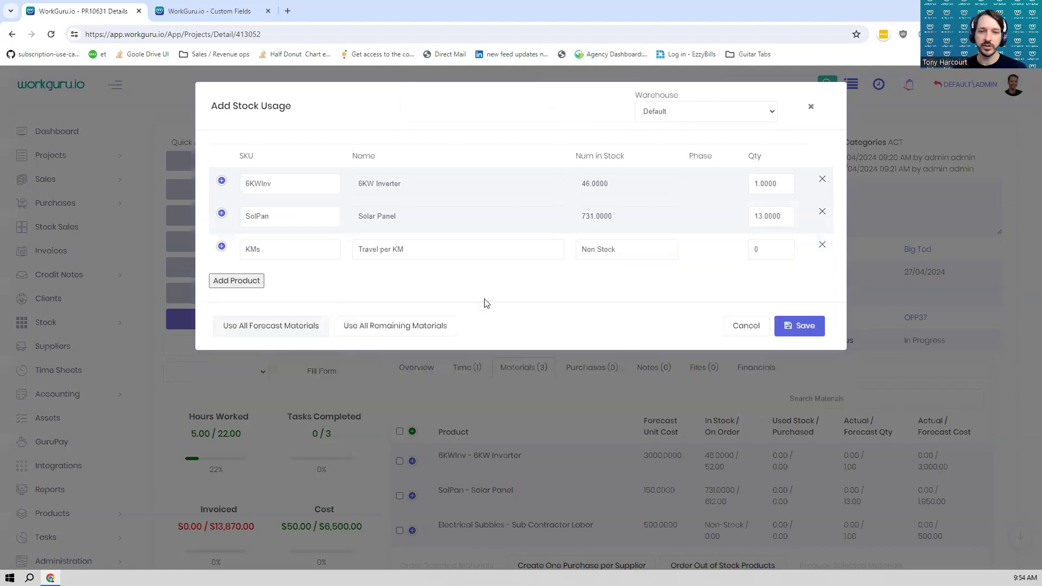
pyautogui.click(758, 249)
pyautogui.write('100')
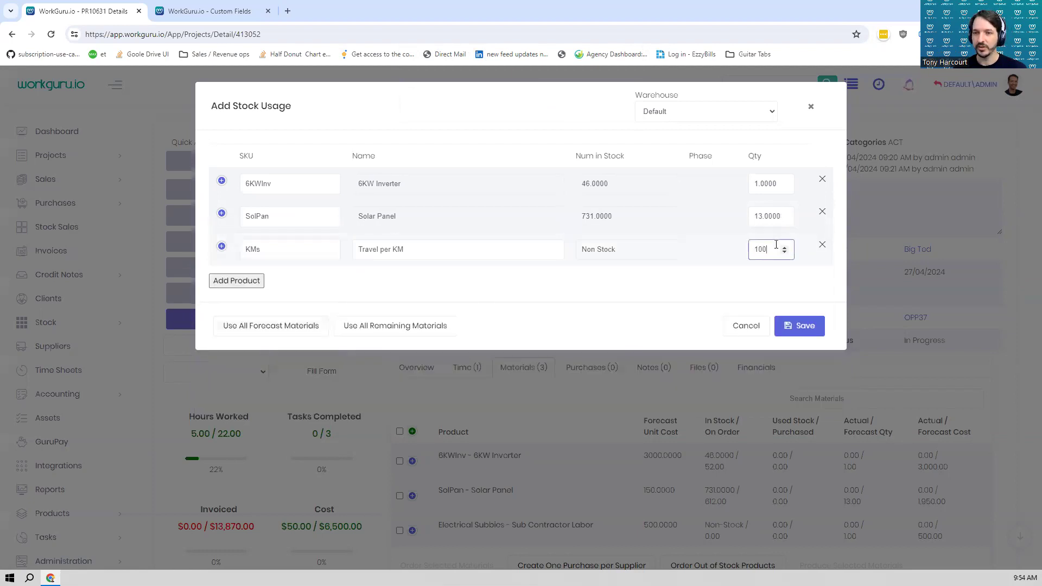
pyautogui.click(802, 325)
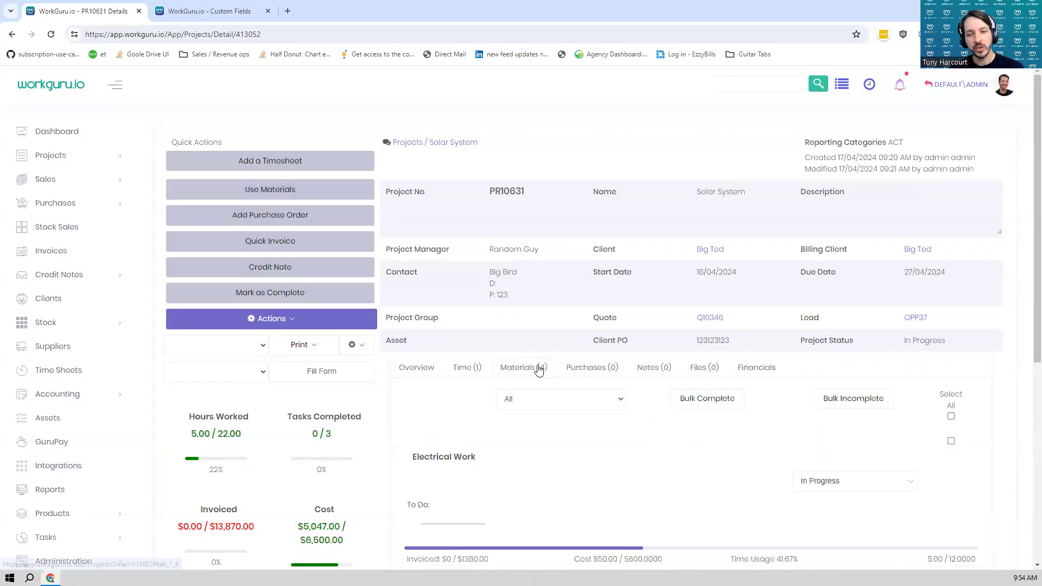
# - Examine the project's used materials, comparing actual and forecast quantity and cost, especially for the Travel per KM line
pyautogui.click(535, 369)
pyautogui.scroll(-4, 565, 392)
pyautogui.moveTo(397, 425); pyautogui.dragTo(776, 480)
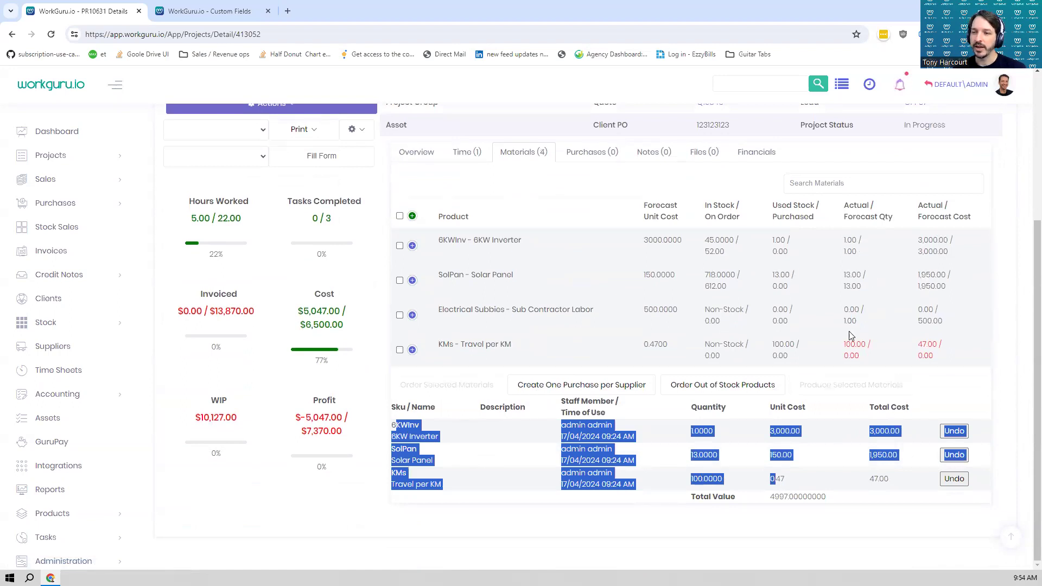
pyautogui.click(854, 228)
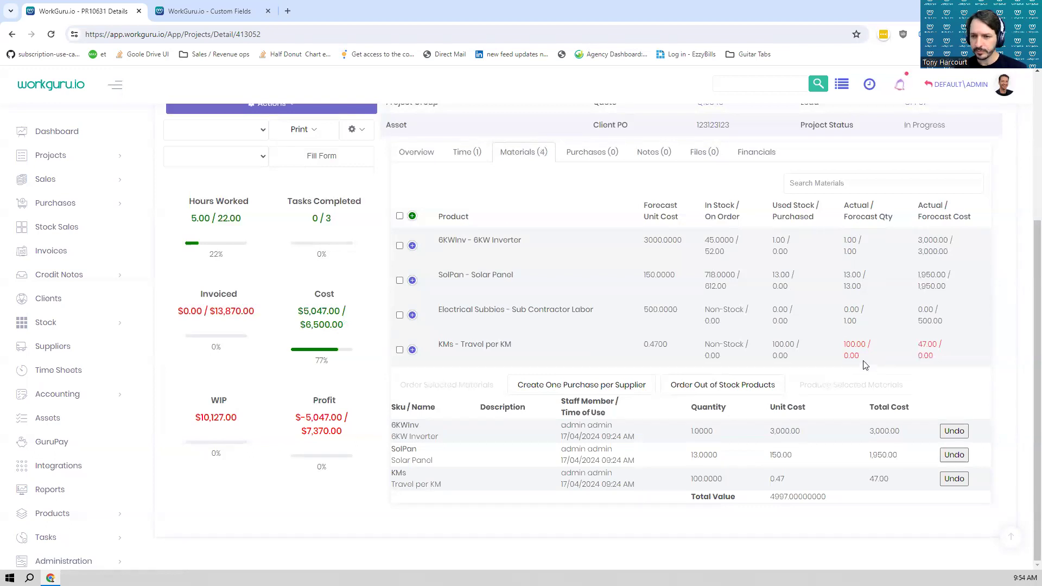
pyautogui.moveTo(867, 343); pyautogui.dragTo(843, 345)
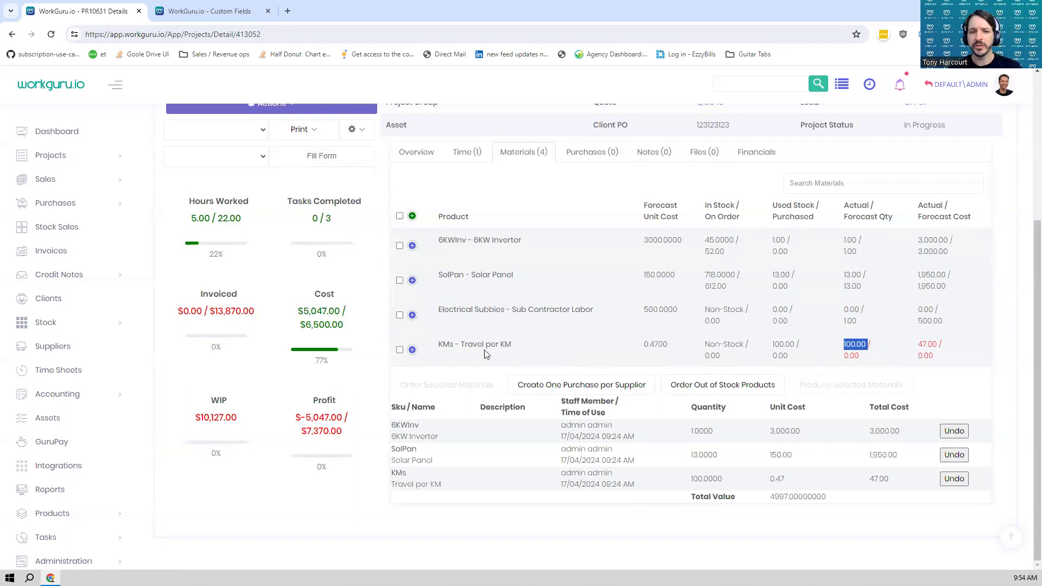
pyautogui.click(832, 340)
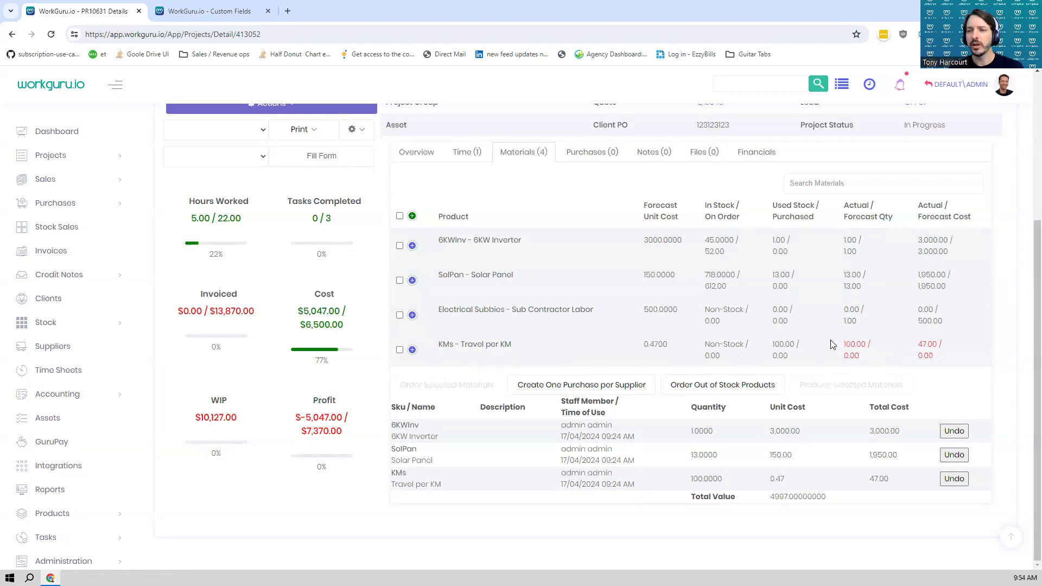
pyautogui.doubleClick(867, 343)
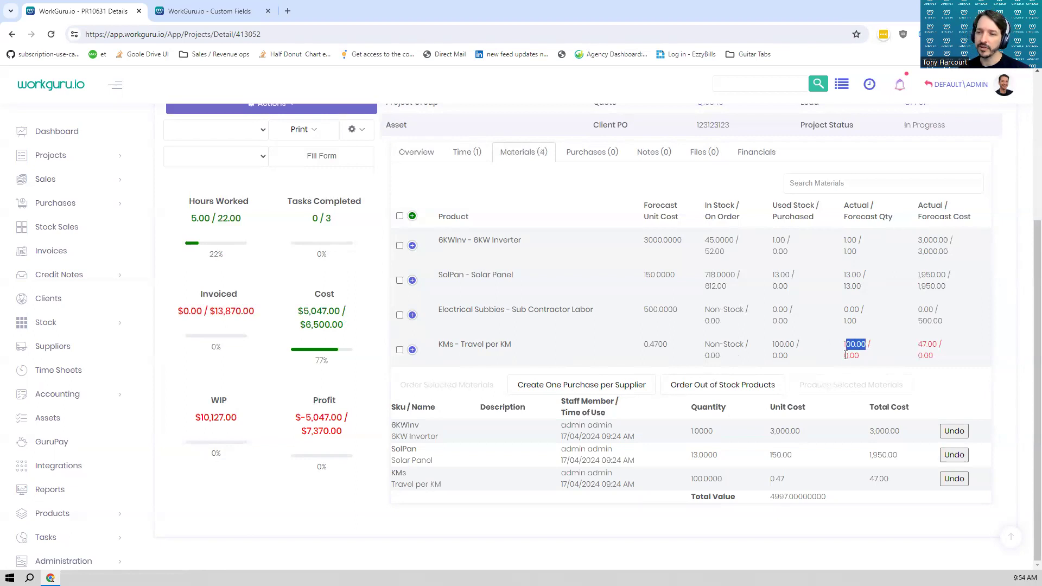
pyautogui.doubleClick(931, 344)
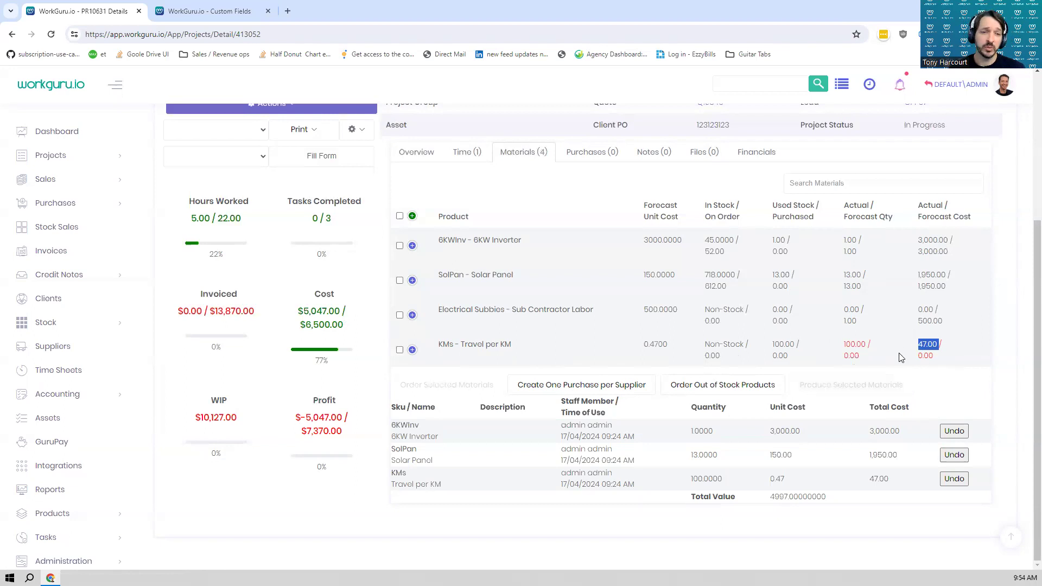
pyautogui.scroll(3, 875, 353)
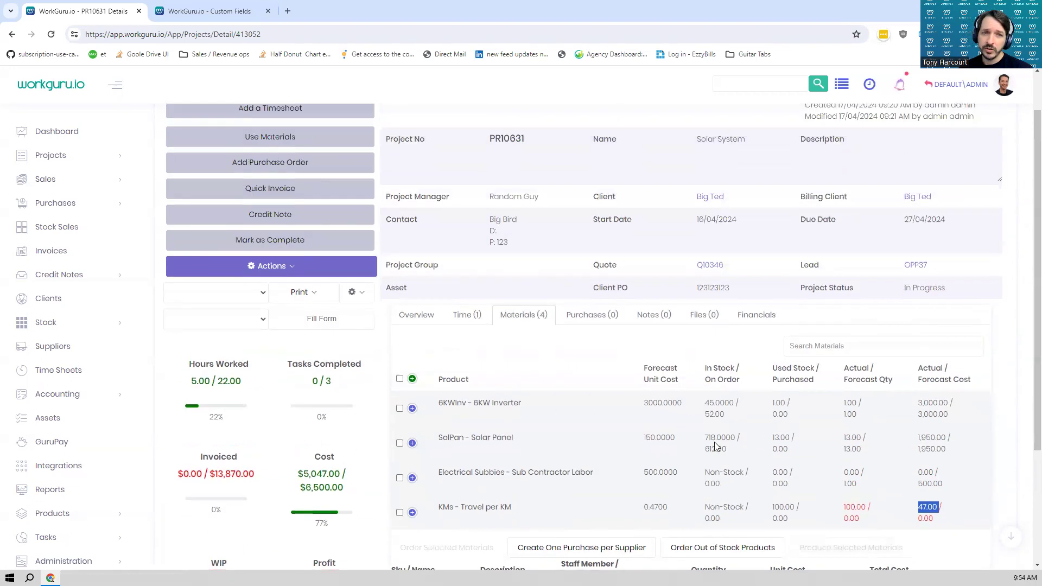
# - Create a purchase order from the project's materials for only the Electrical Subbies sub contractor labor
pyautogui.scroll(-1, 508, 208)
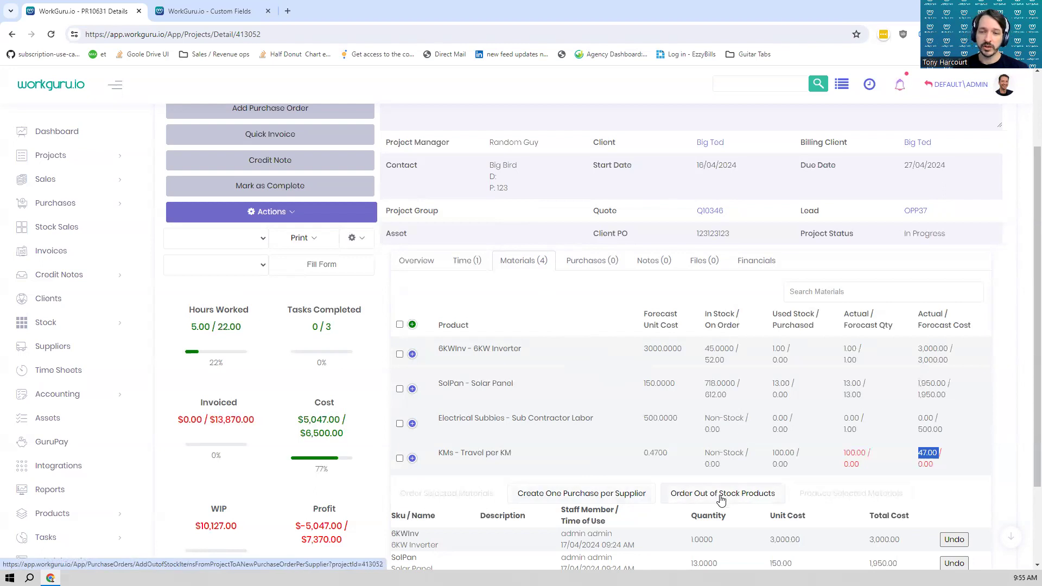
pyautogui.click(398, 425)
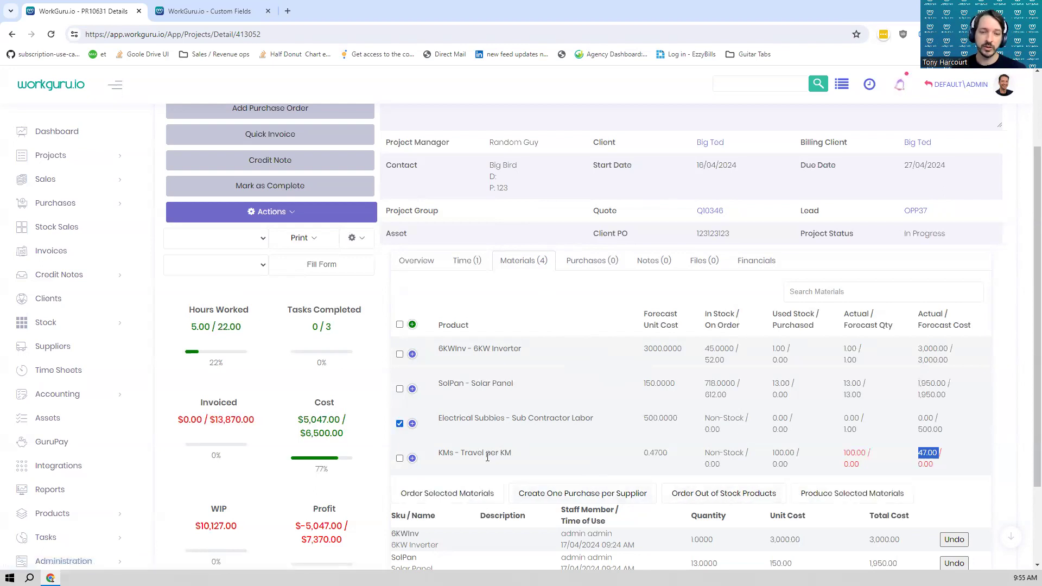
pyautogui.click(437, 496)
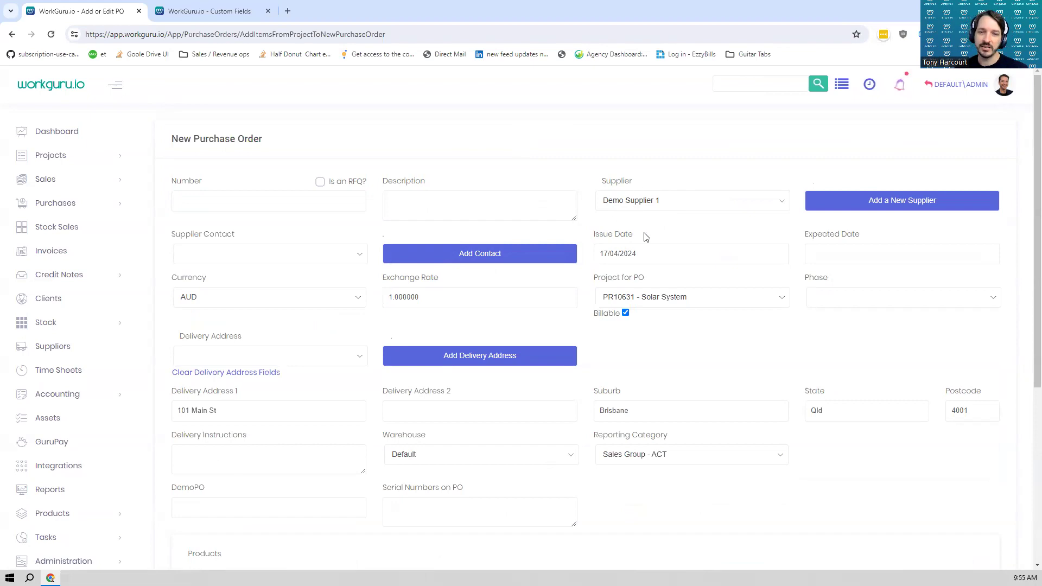
# - Set the purchase order's expected date to 26/04/2024, then save and approve the order
pyautogui.click(863, 247)
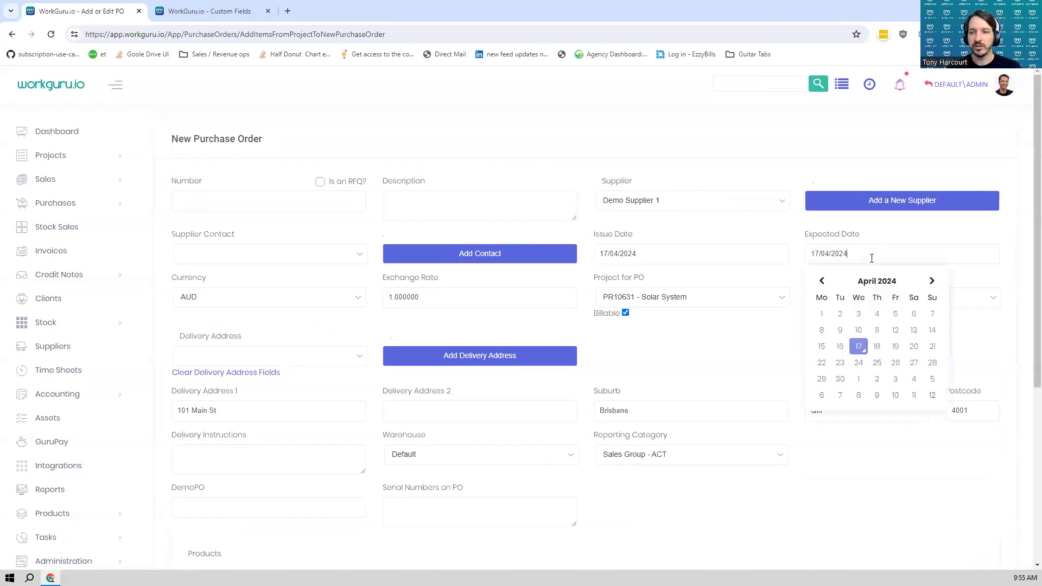
pyautogui.click(896, 364)
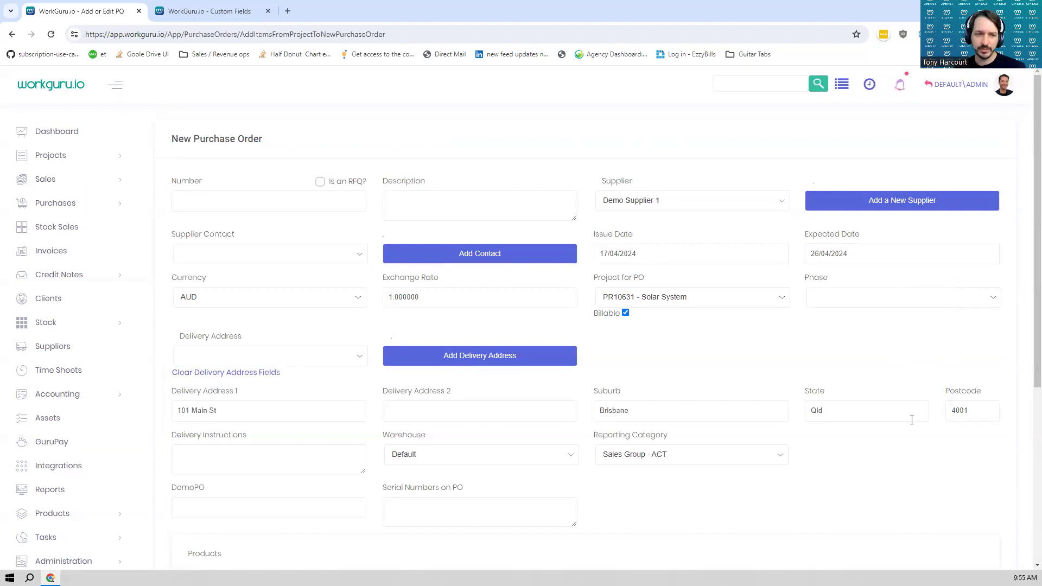
pyautogui.scroll(-3, 912, 420)
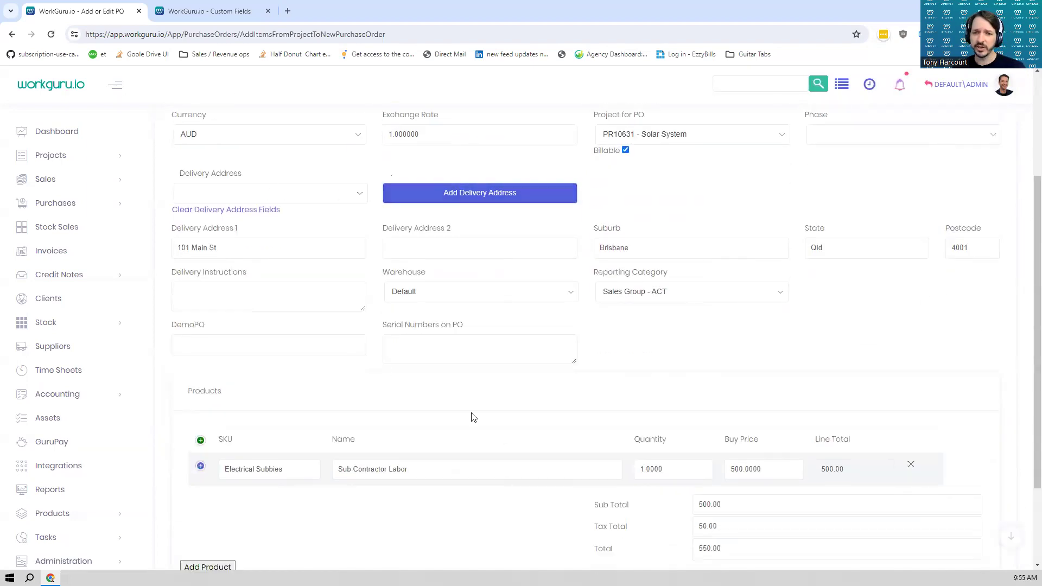
pyautogui.scroll(-2, 627, 351)
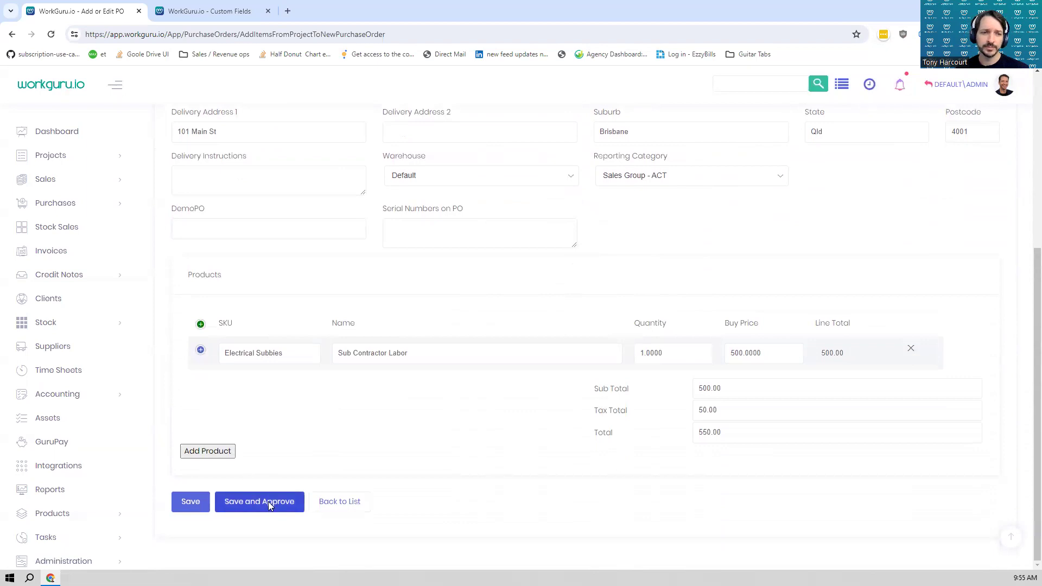
pyautogui.click(260, 502)
# - Open the Solar System project from the purchase order and review its purchases alongside the project cost and profit figures
pyautogui.scroll(-2, 349, 433)
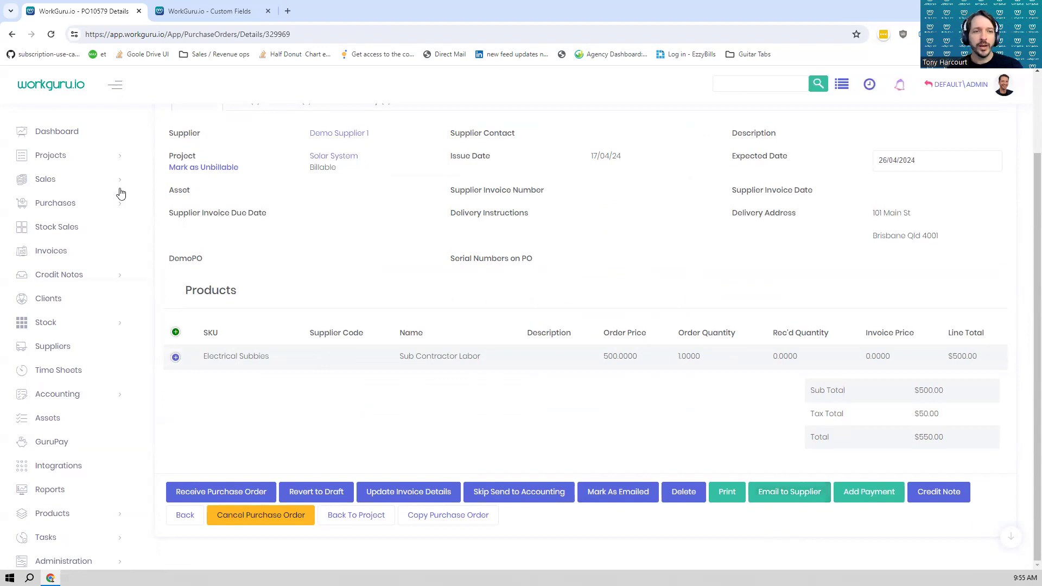
pyautogui.click(348, 158)
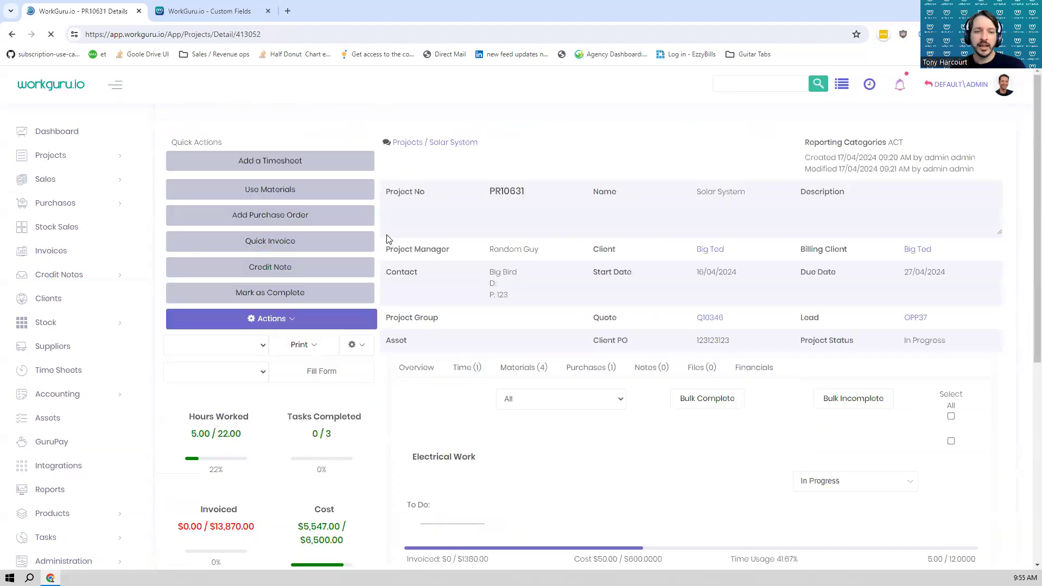
pyautogui.scroll(-3, 505, 256)
pyautogui.click(584, 216)
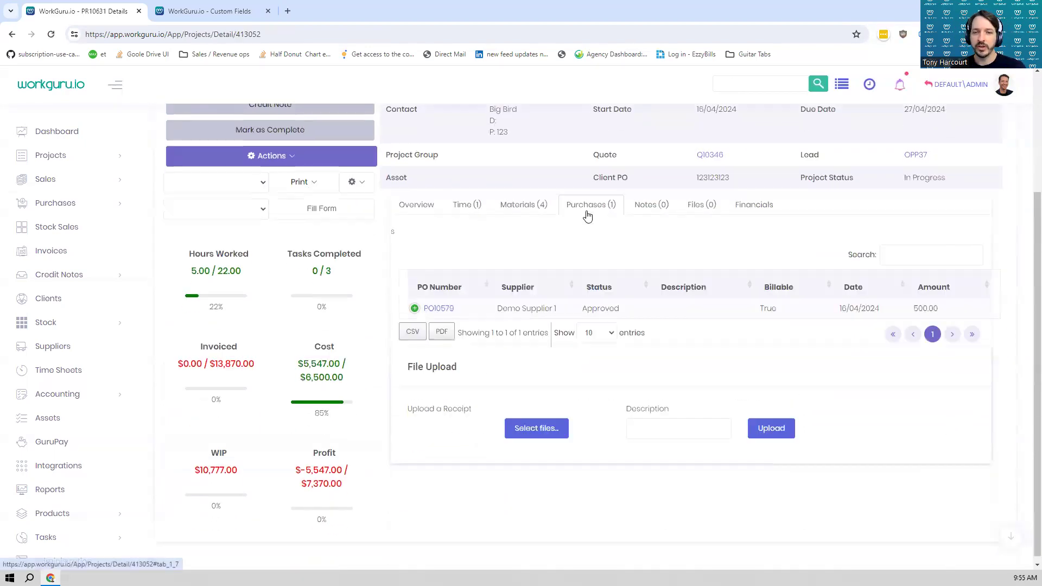
pyautogui.moveTo(340, 354)
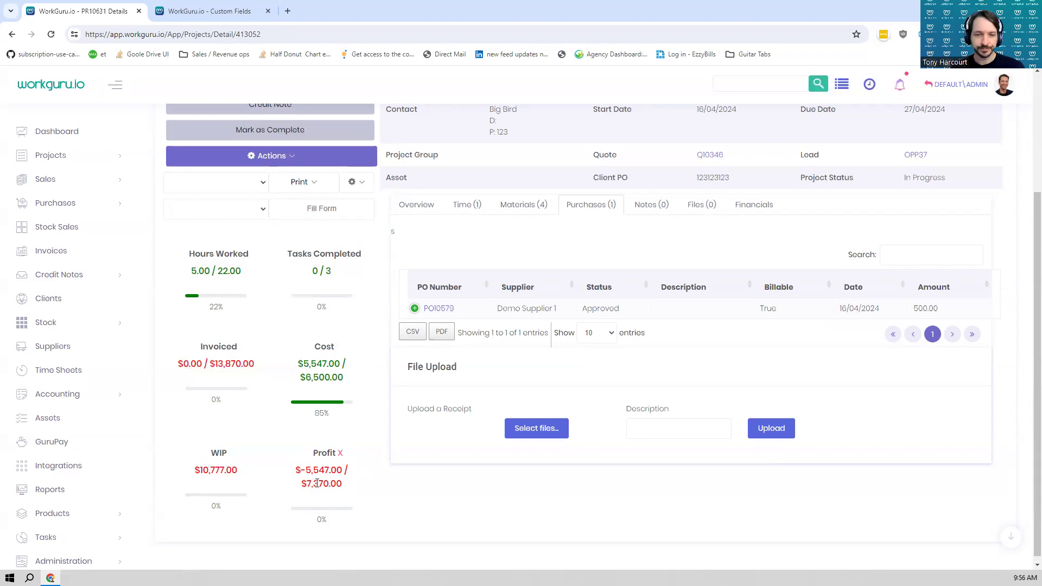
# - Start receiving the project's purchase order with received and invoice dates of 17/04/2024 and supplier invoice number 123123123
pyautogui.click(438, 308)
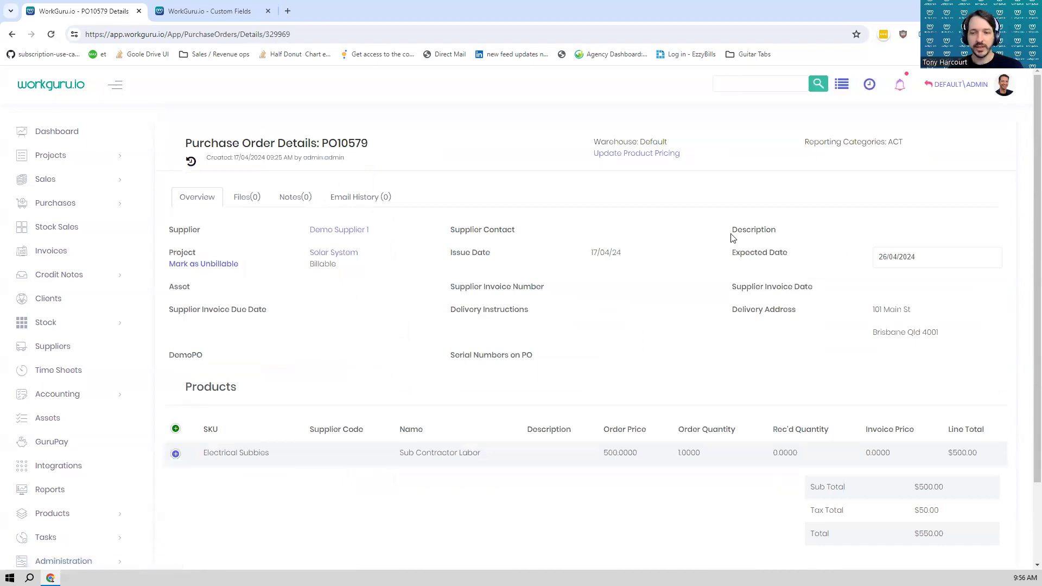
pyautogui.scroll(-2, 564, 367)
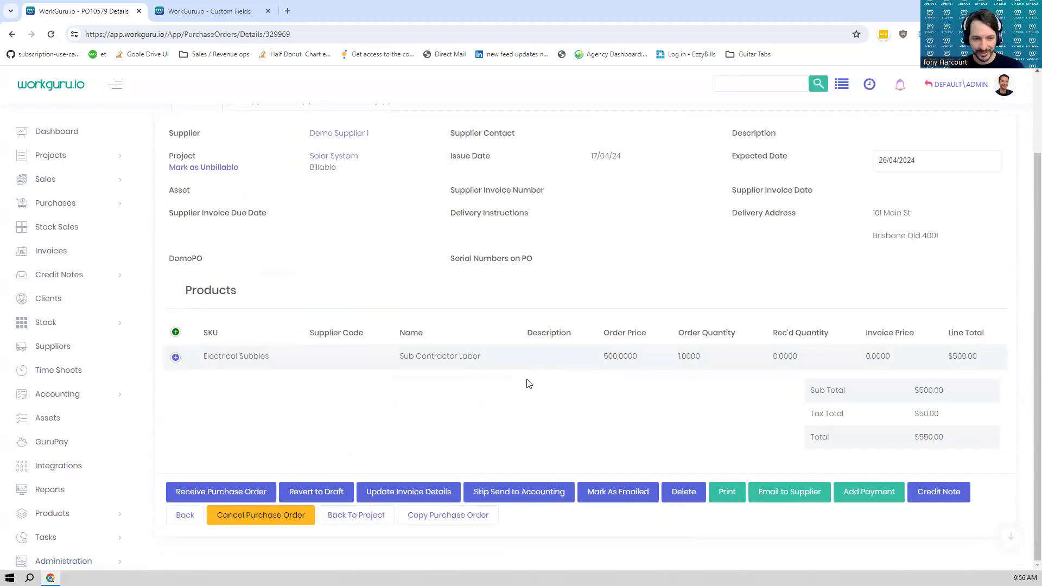
pyautogui.click(256, 494)
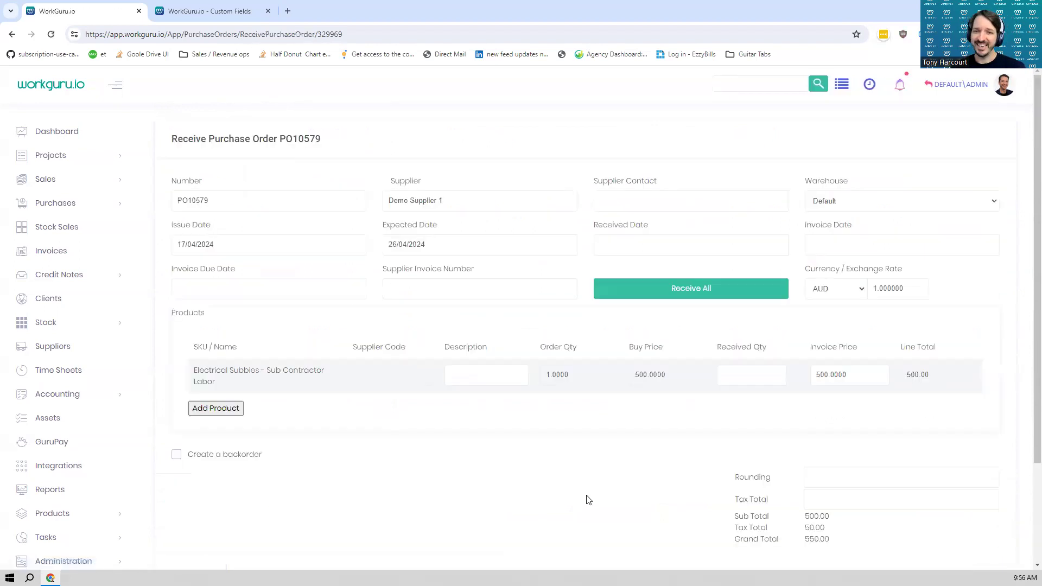
pyautogui.click(621, 242)
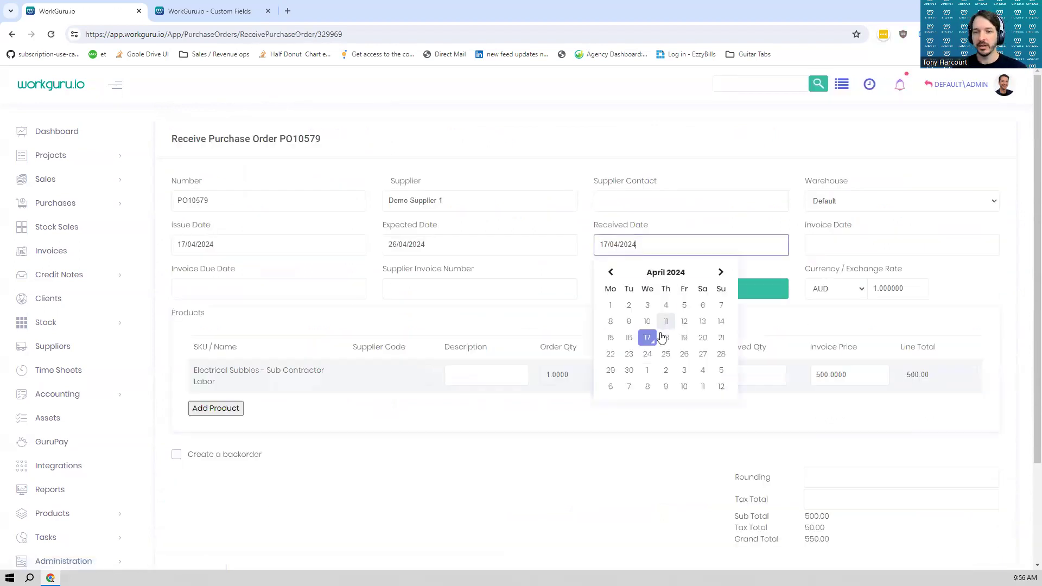
pyautogui.click(647, 338)
pyautogui.click(842, 248)
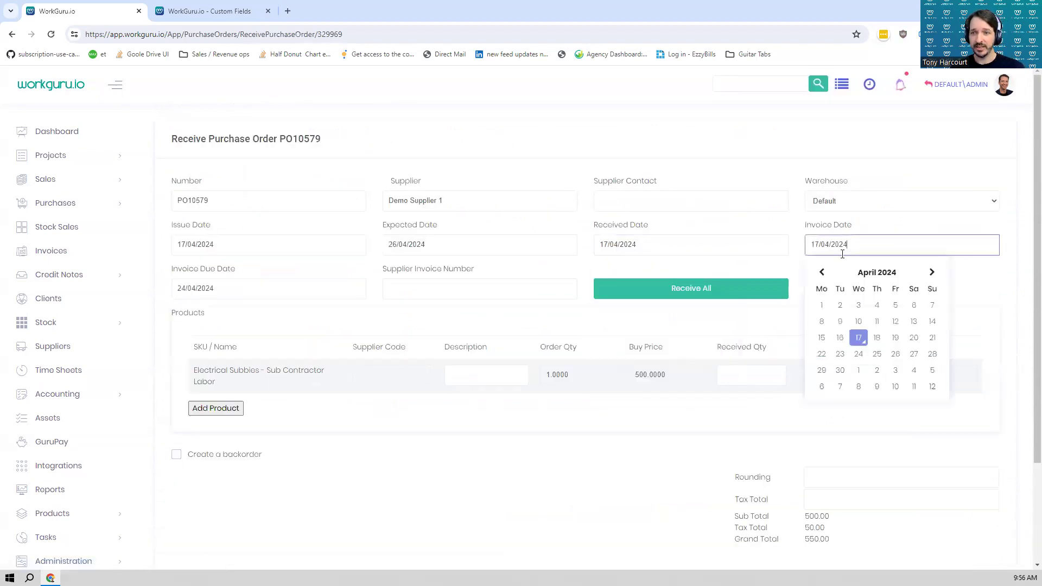
pyautogui.click(495, 293)
pyautogui.write('123123123')
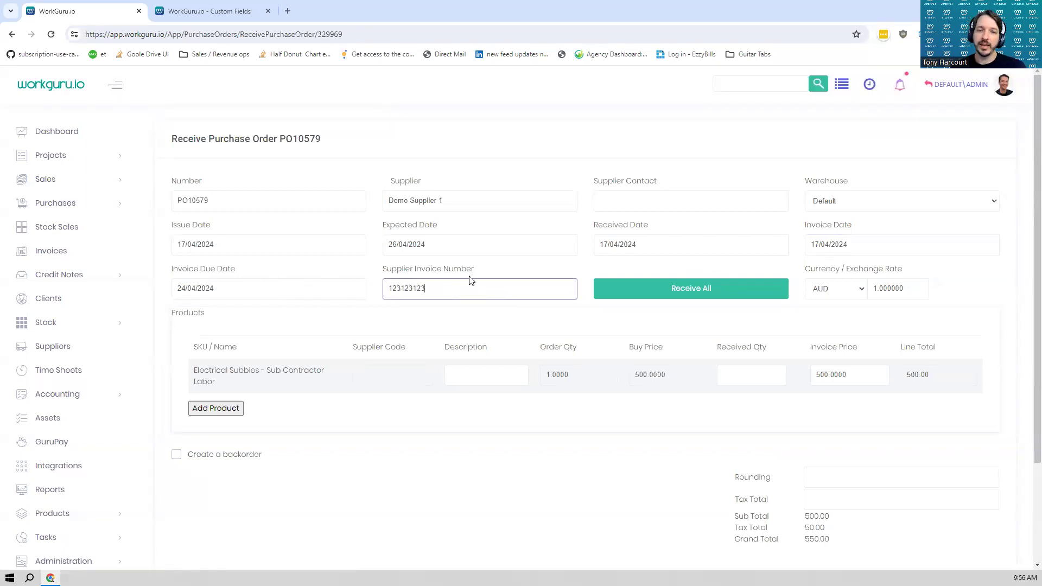
pyautogui.moveTo(461, 273); pyautogui.dragTo(386, 279)
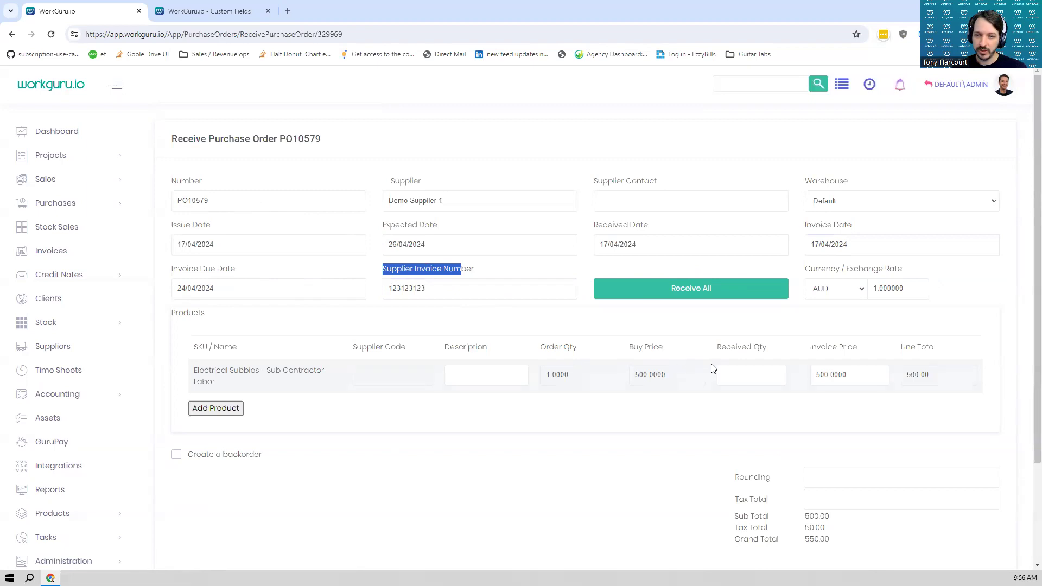
# - Receive all items, try a partial received quantity of 0.5 for Electrical Subbies, and decline the backorder
pyautogui.click(745, 288)
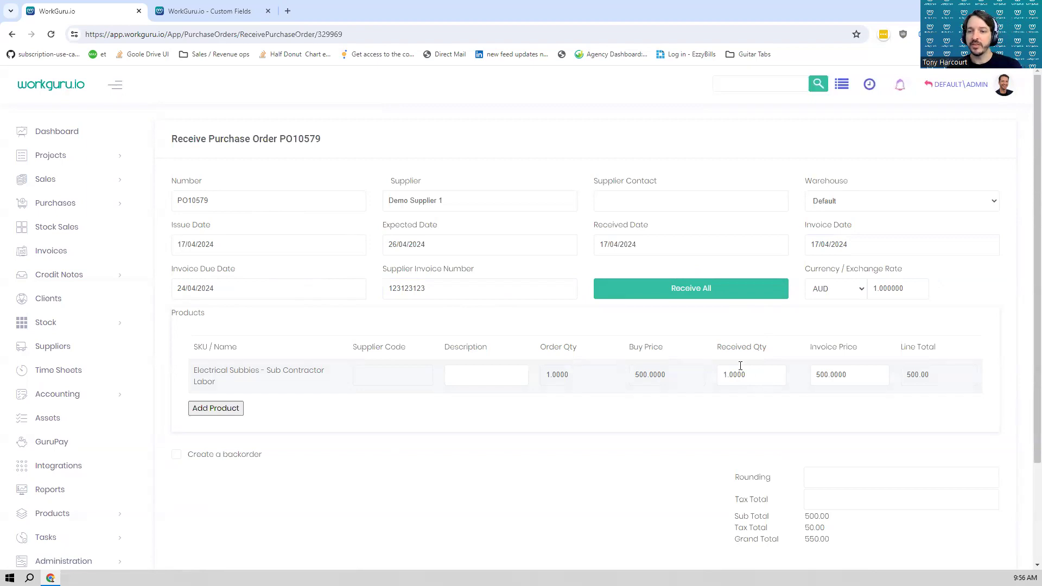
pyautogui.click(719, 368)
pyautogui.write('0.5')
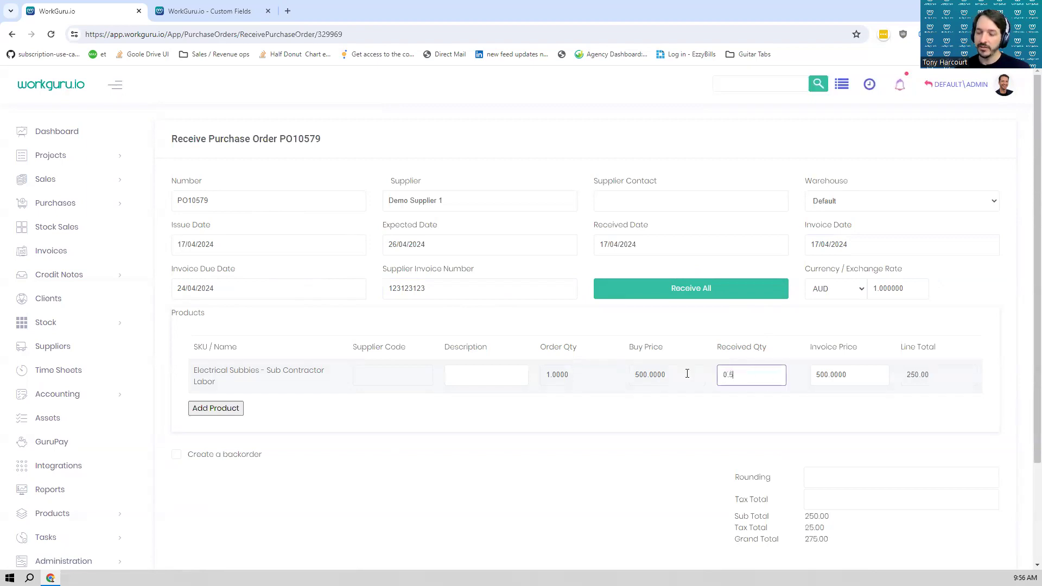
pyautogui.click(688, 373)
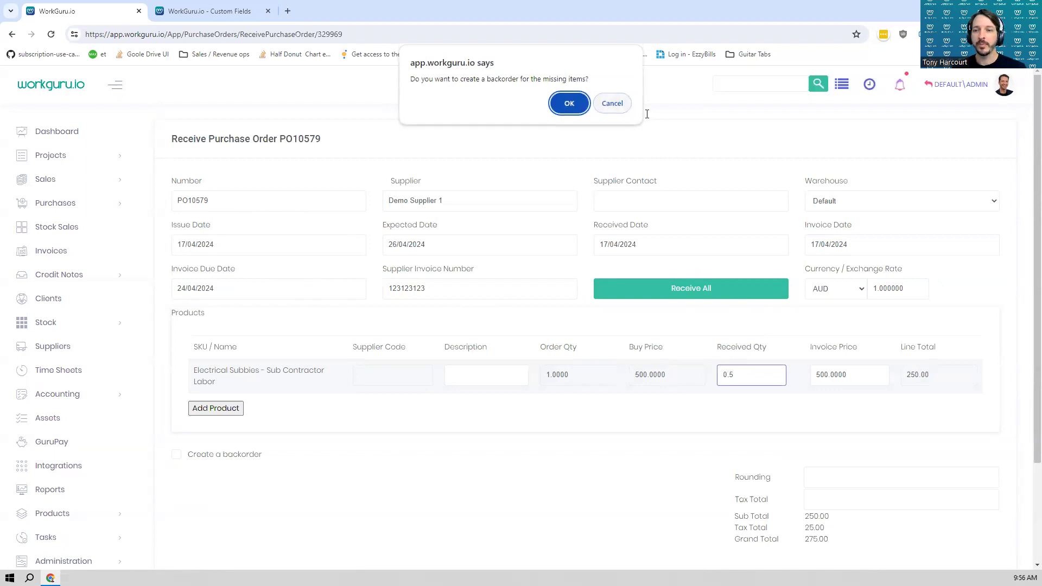
pyautogui.click(613, 107)
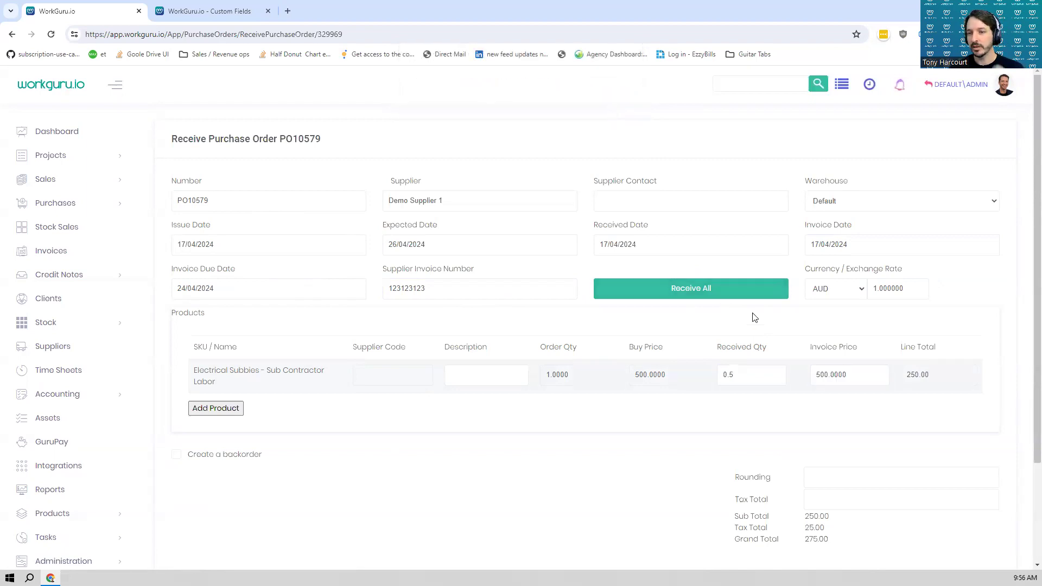
# - Set the Electrical Subbies received quantity to 1 and invoice price to 550, then save the receipt
pyautogui.click(730, 374)
pyautogui.write('1')
pyautogui.press('Tab')
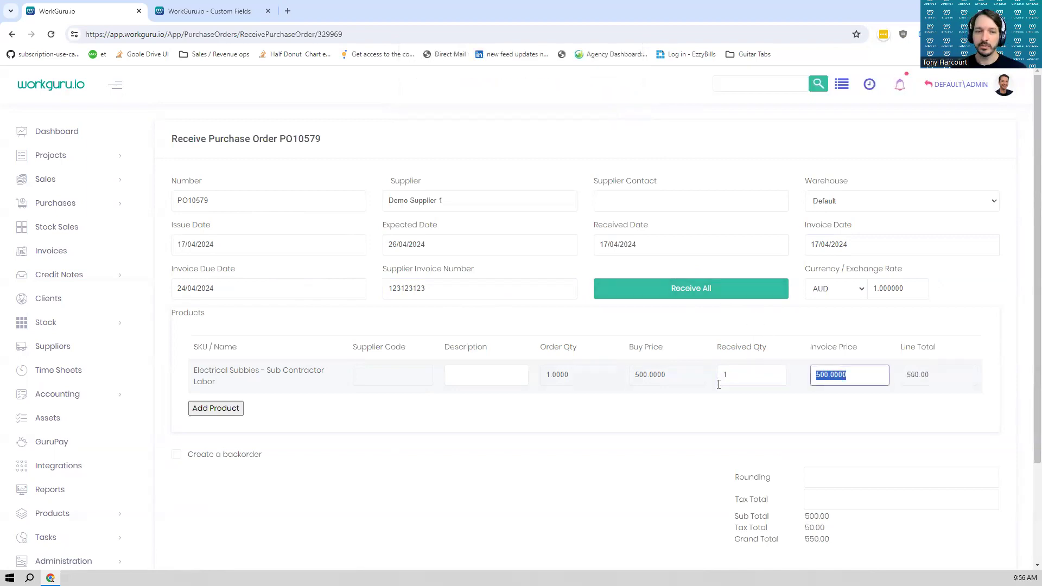
pyautogui.scroll(-3, 796, 331)
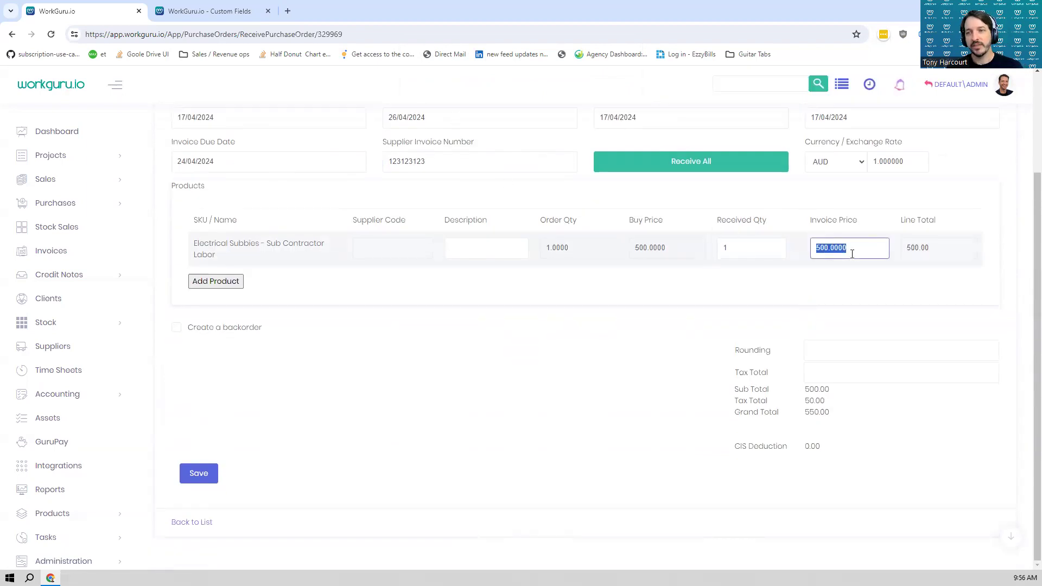
pyautogui.write('550')
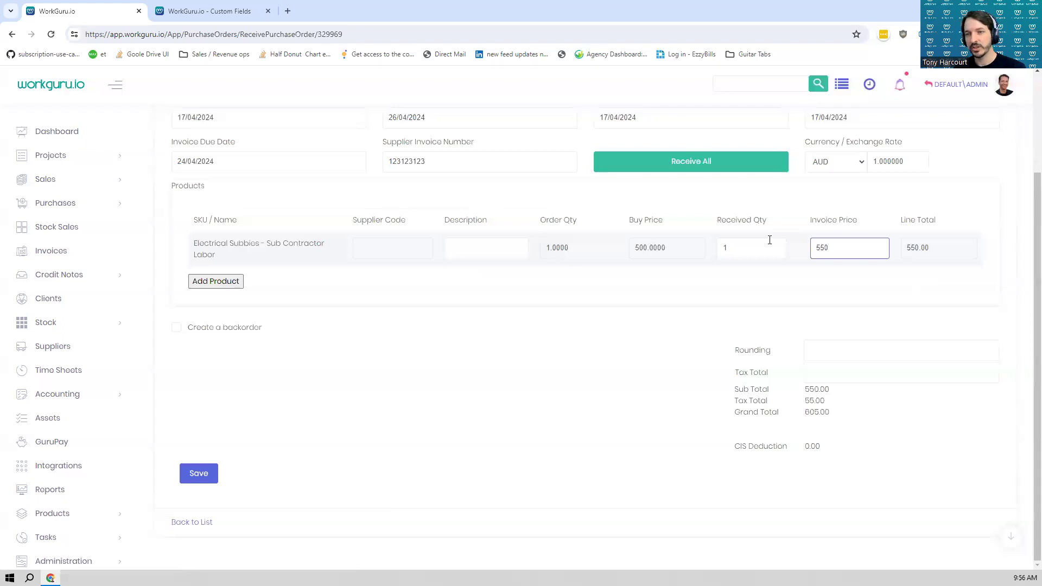
pyautogui.click(201, 473)
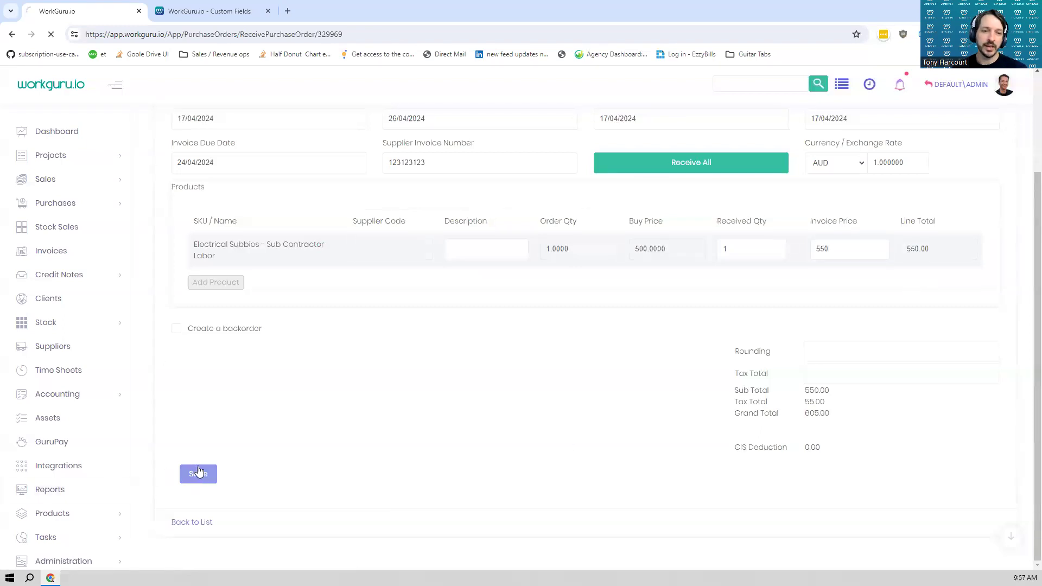
# - Examine the Solar System project's materials, comparing actual and forecast quantity and cost for the Electrical Subbies line
pyautogui.click(346, 256)
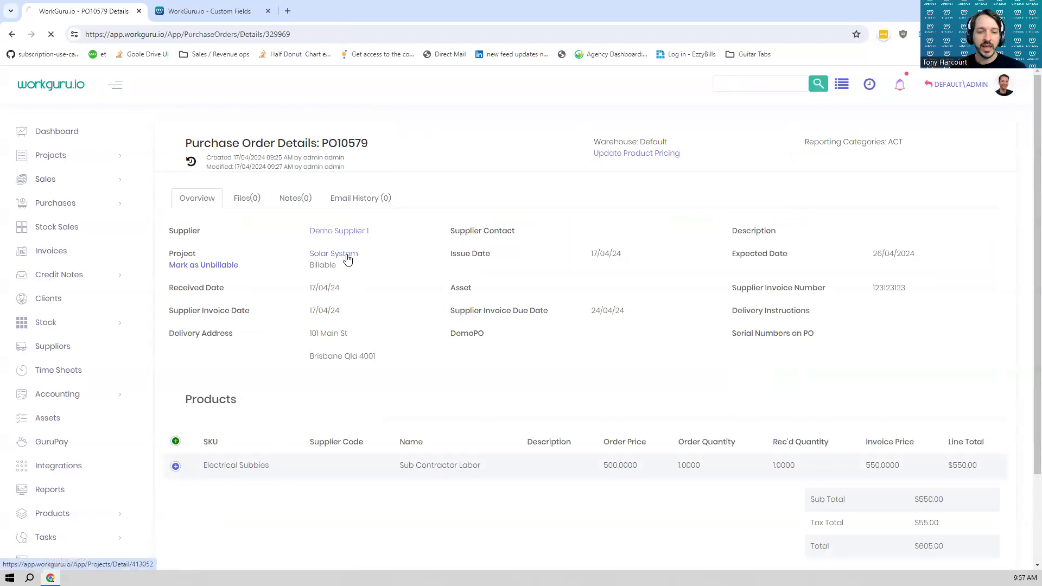
pyautogui.scroll(-3, 347, 267)
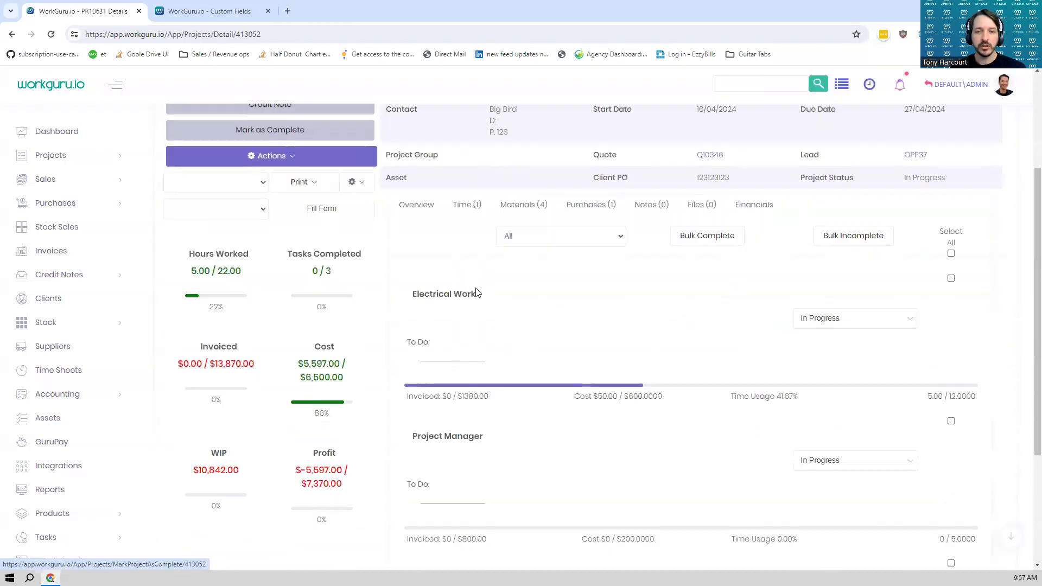
pyautogui.click(524, 209)
pyautogui.moveTo(940, 364); pyautogui.dragTo(924, 359)
pyautogui.doubleClick(850, 362)
pyautogui.moveTo(865, 380); pyautogui.dragTo(849, 372)
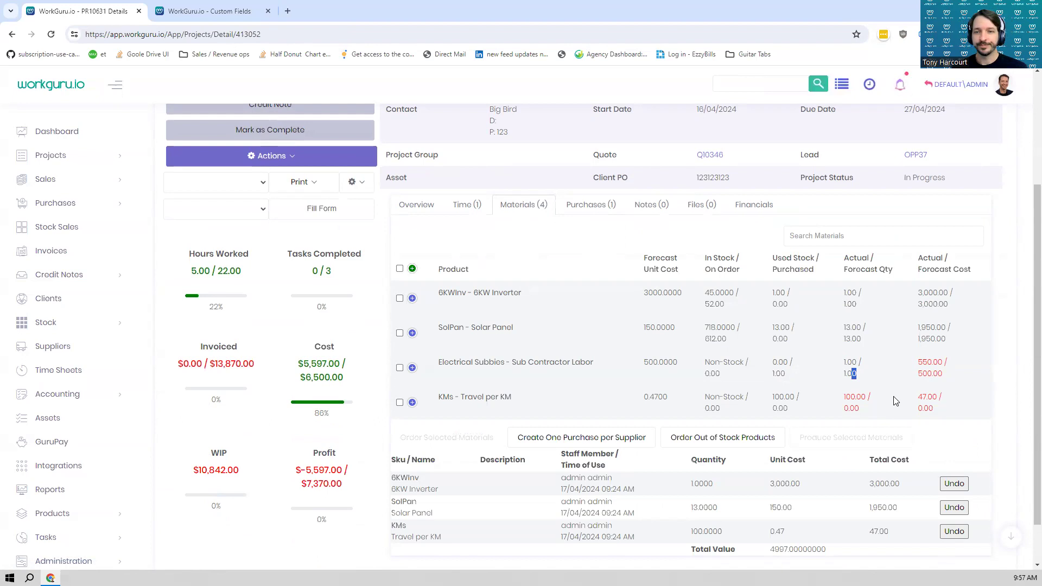
# - Start a quick invoice for the Solar System project and look over its invoicing options
pyautogui.scroll(3, 791, 395)
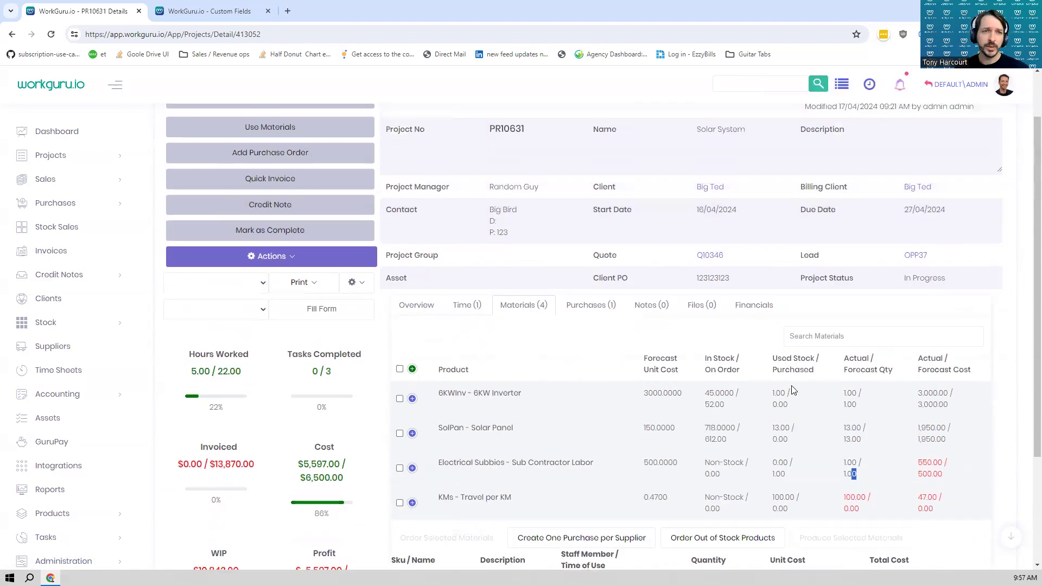
pyautogui.click(270, 246)
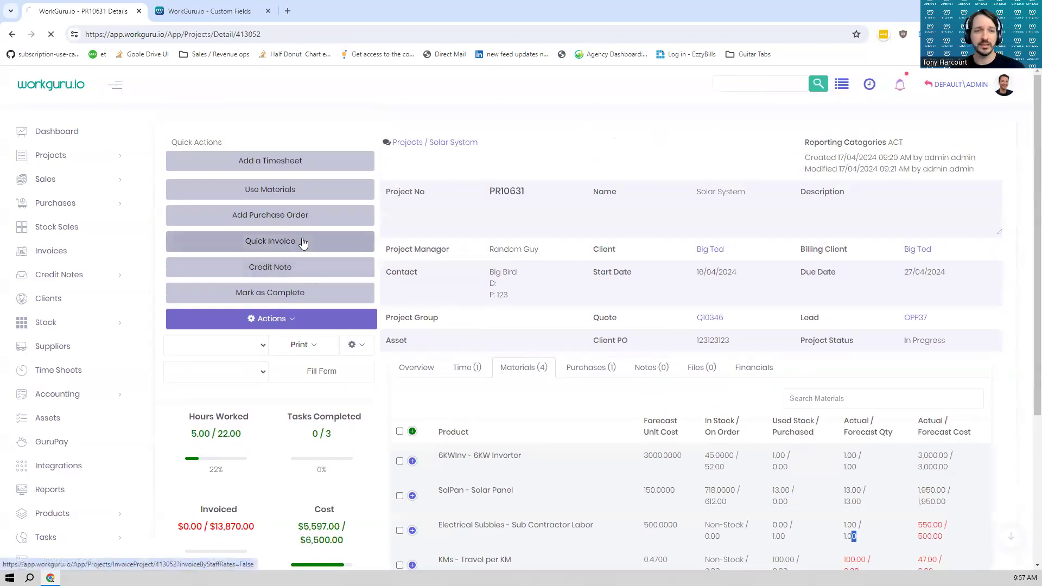
pyautogui.scroll(-4, 456, 234)
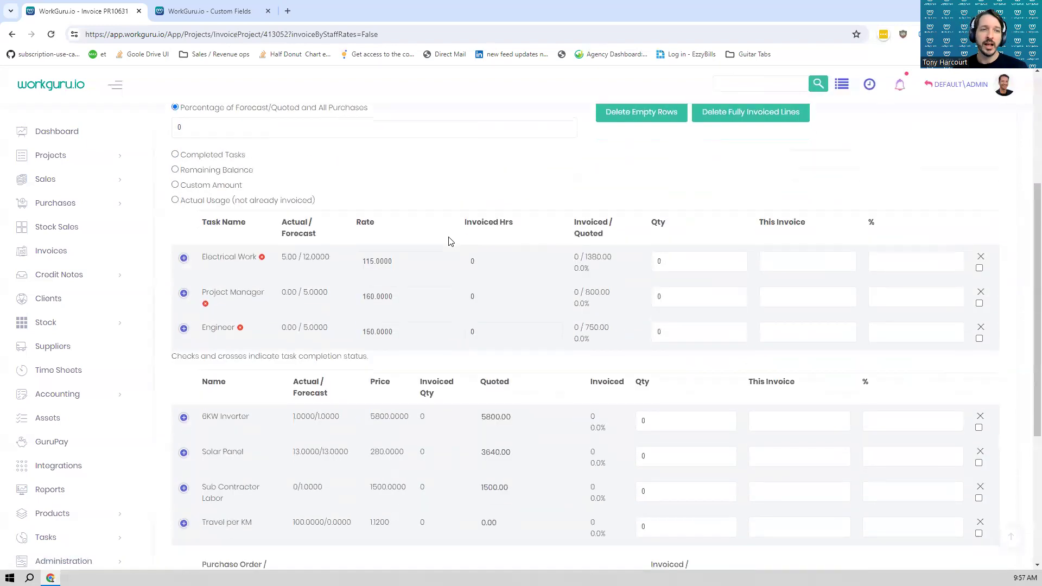
pyautogui.scroll(2, 450, 237)
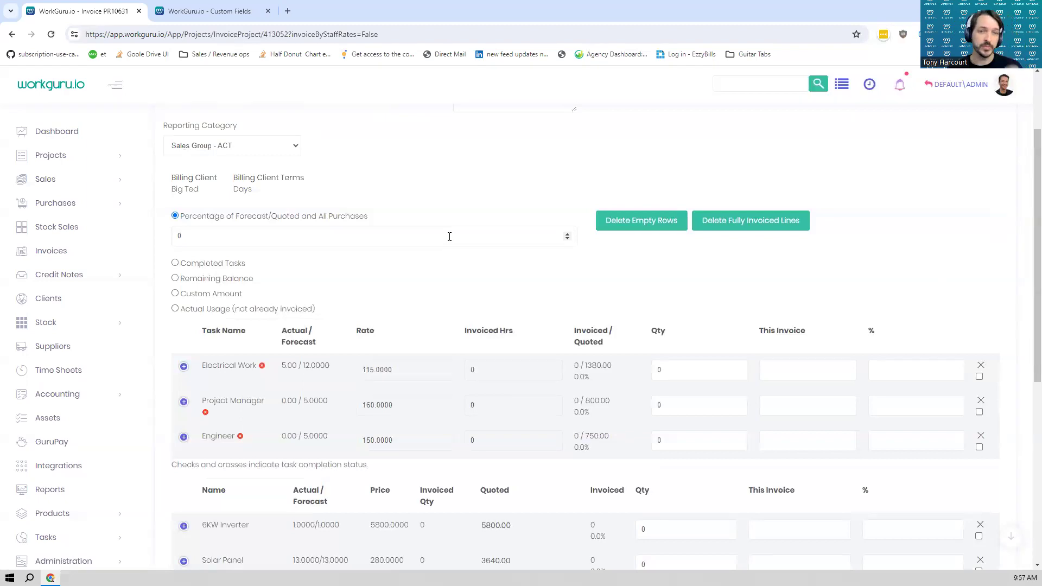
# - Set the invoice's percentage of forecast/quoted and all purchases to 50
pyautogui.click(450, 237)
pyautogui.write('50')
pyautogui.press('Tab')
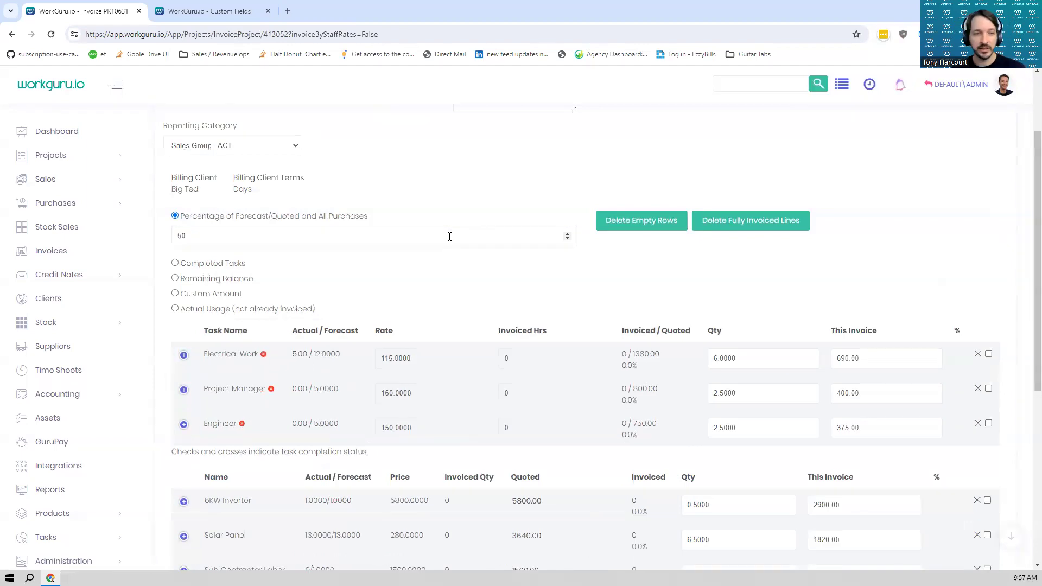
# - Set the percentage of forecast/quoted and all purchases to 100 and review the Sub Contractor Labor purchase order line
pyautogui.click(459, 233)
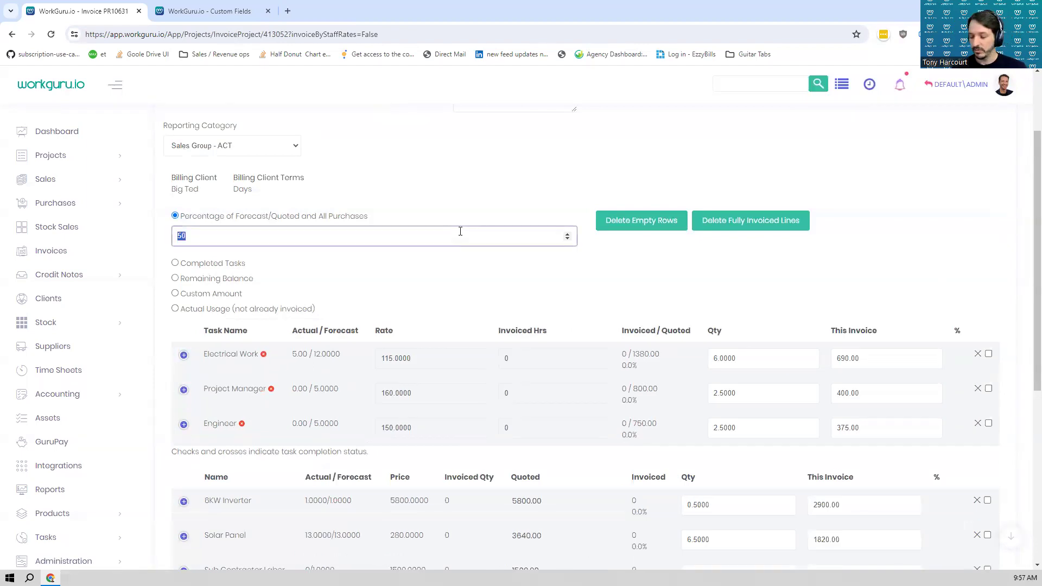
pyautogui.write('100')
pyautogui.press('Tab')
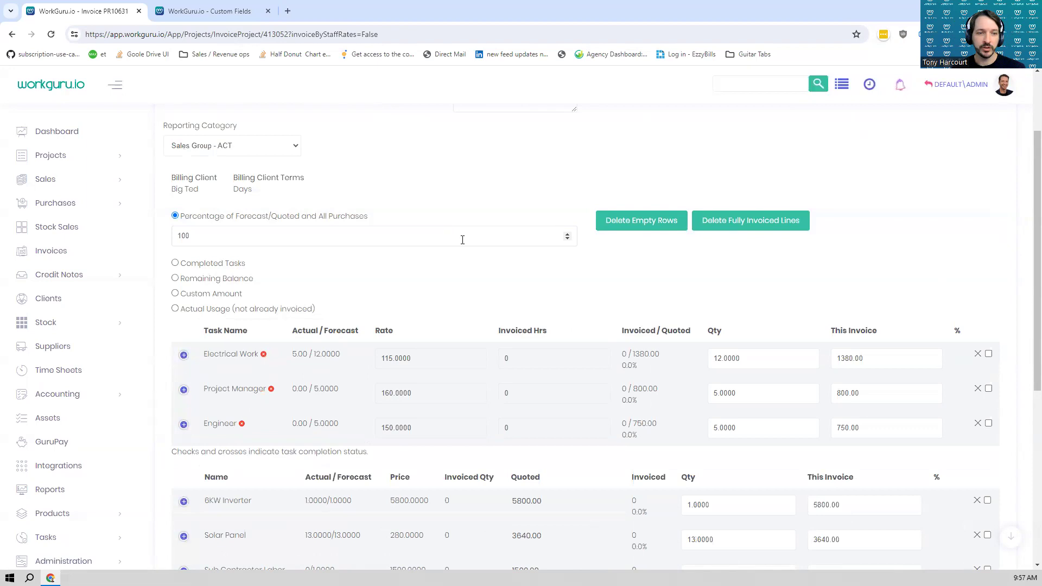
pyautogui.scroll(-6, 445, 271)
pyautogui.scroll(3, 433, 293)
pyautogui.scroll(-1, 433, 296)
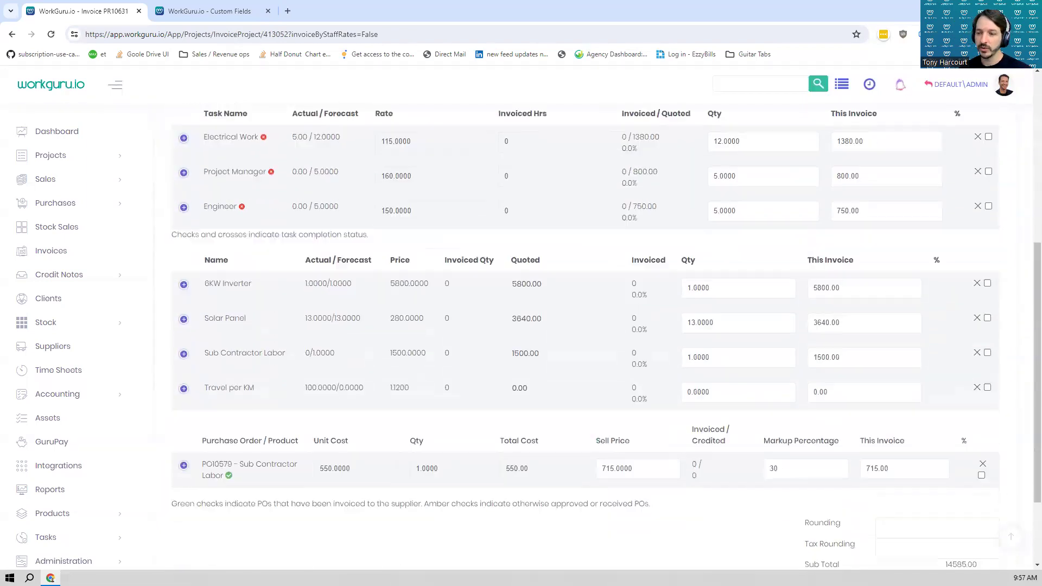
pyautogui.moveTo(235, 478); pyautogui.dragTo(204, 461)
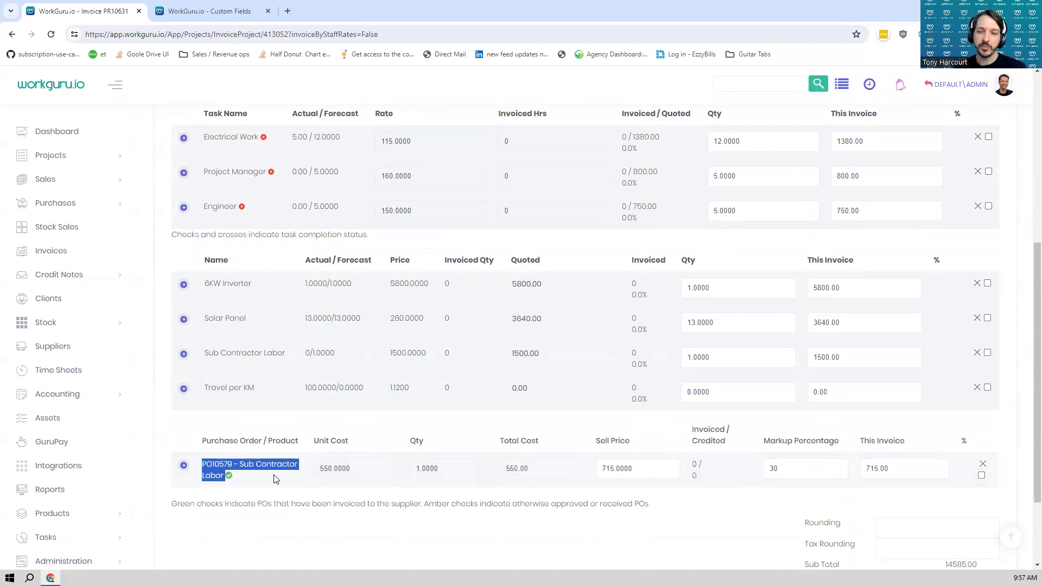
# - Delete the Sub Contractor Labor purchase order line and the Travel per KM line from the invoice
pyautogui.click(983, 466)
pyautogui.press('Return')
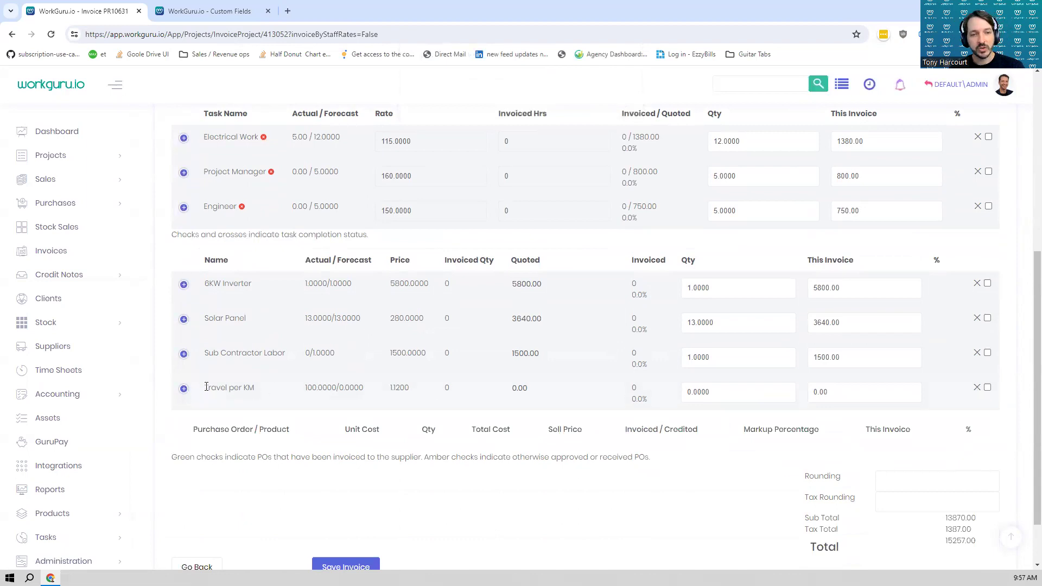
pyautogui.moveTo(207, 387); pyautogui.dragTo(256, 389)
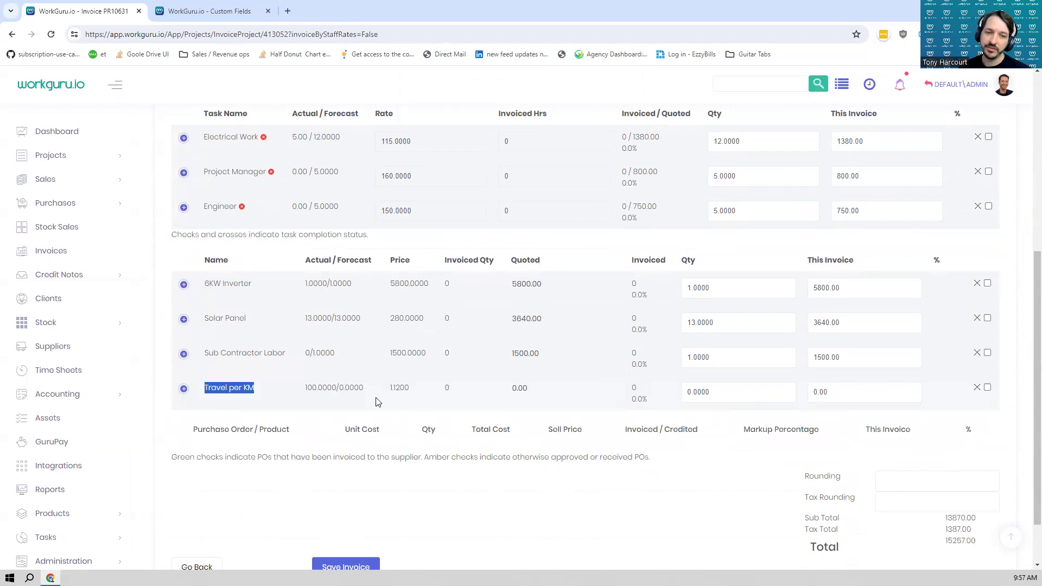
pyautogui.click(978, 388)
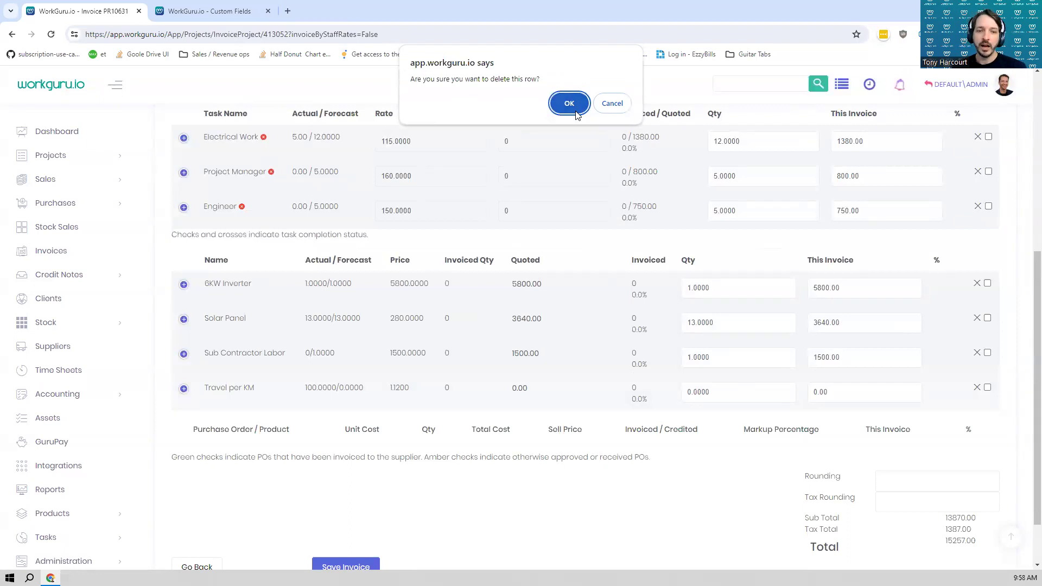
pyautogui.click(575, 111)
# - Save the Solar System invoice, approve it and check its total
pyautogui.click(348, 534)
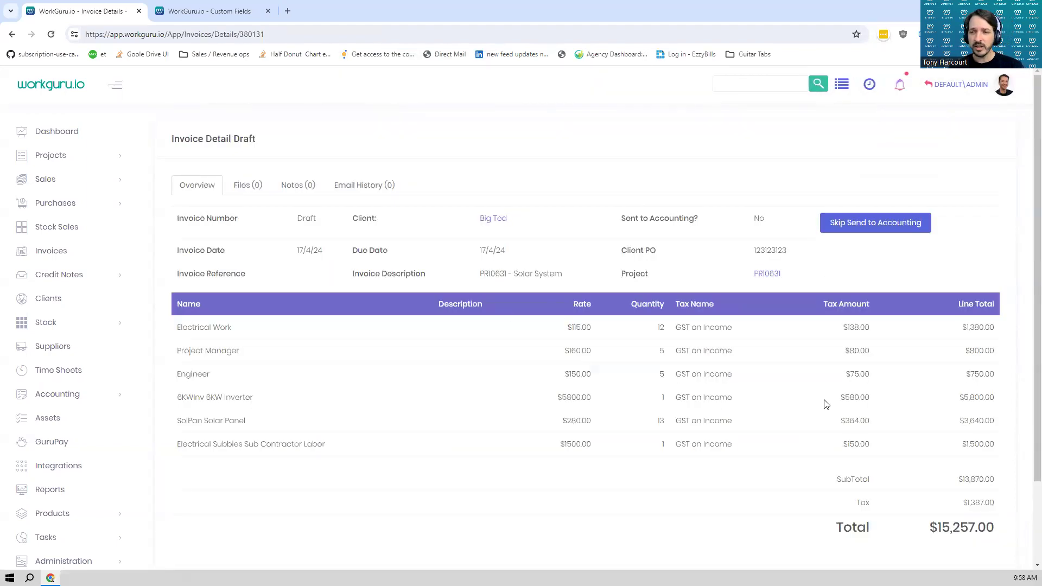
pyautogui.scroll(-2, 939, 348)
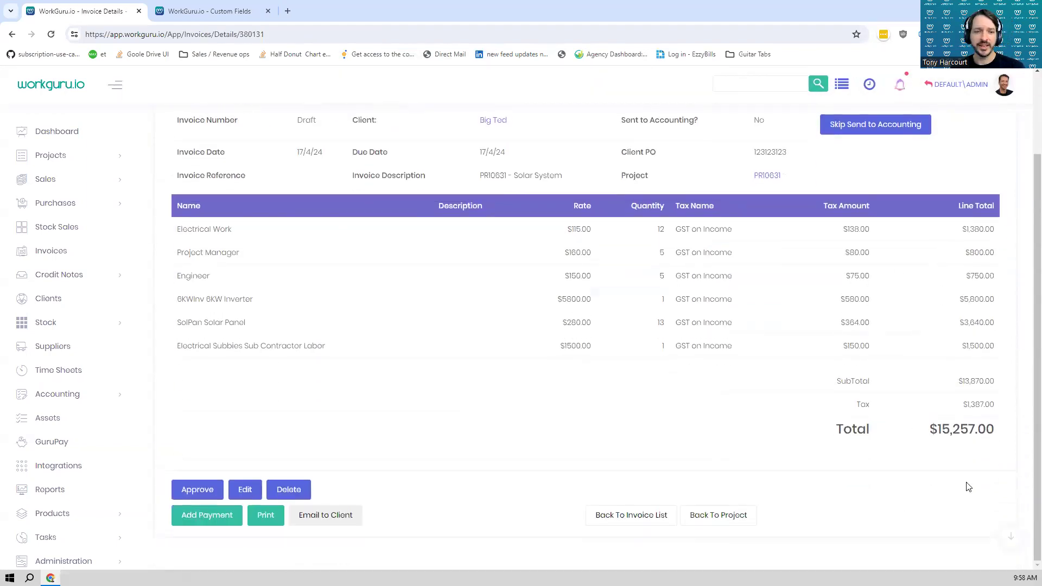
pyautogui.click(190, 491)
pyautogui.scroll(-2, 290, 473)
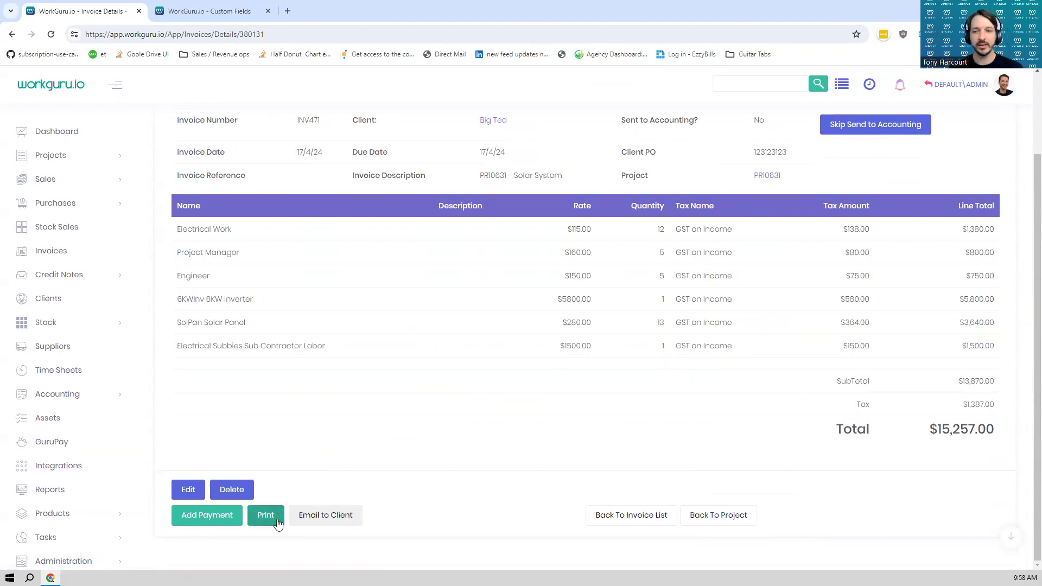
pyautogui.moveTo(985, 430); pyautogui.dragTo(869, 452)
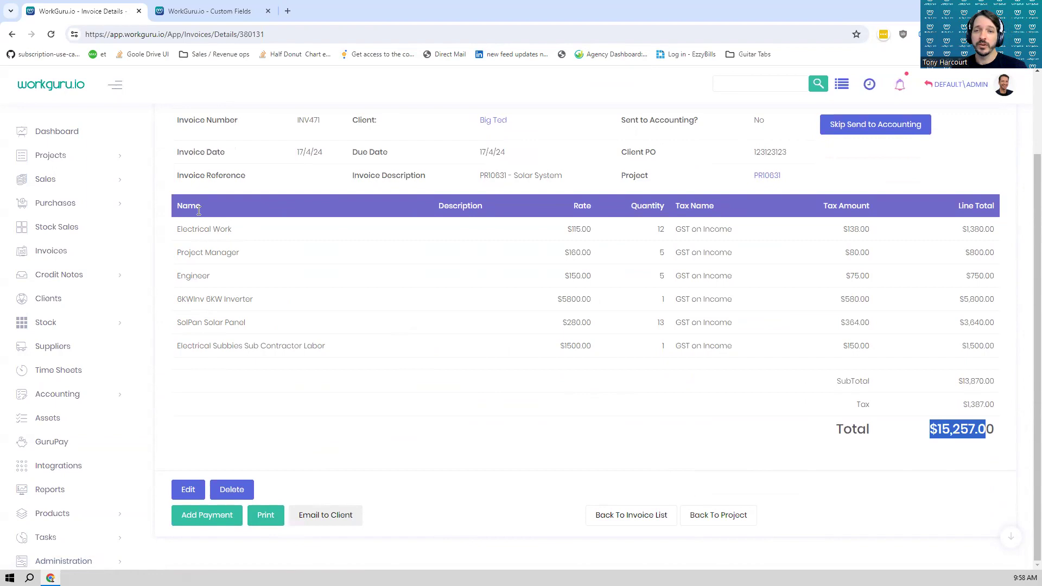
# - Return to the Solar System project and compare its actual and forecast invoiced, cost and profit figures
pyautogui.click(767, 177)
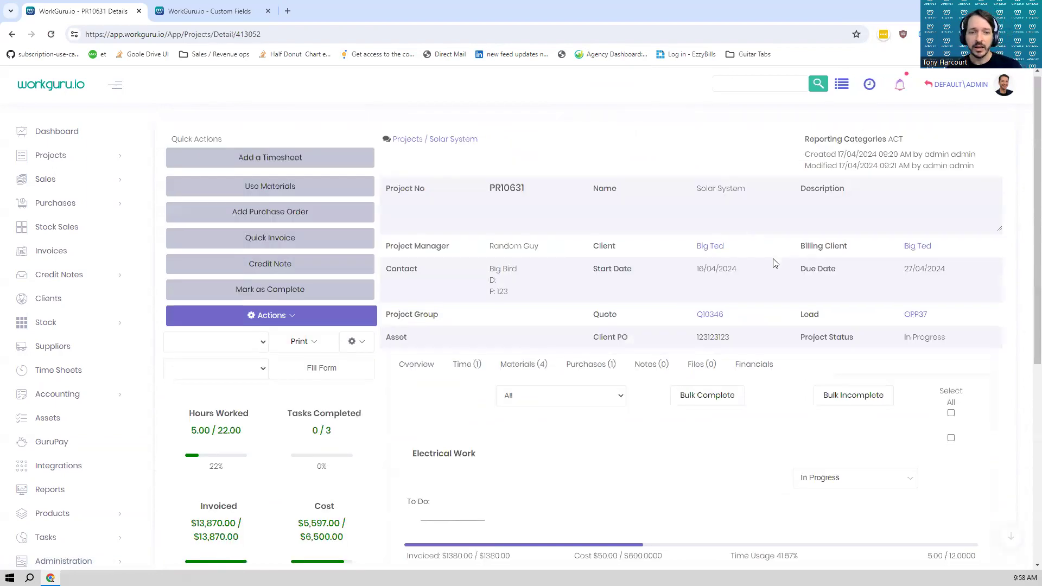
pyautogui.scroll(-4, 685, 291)
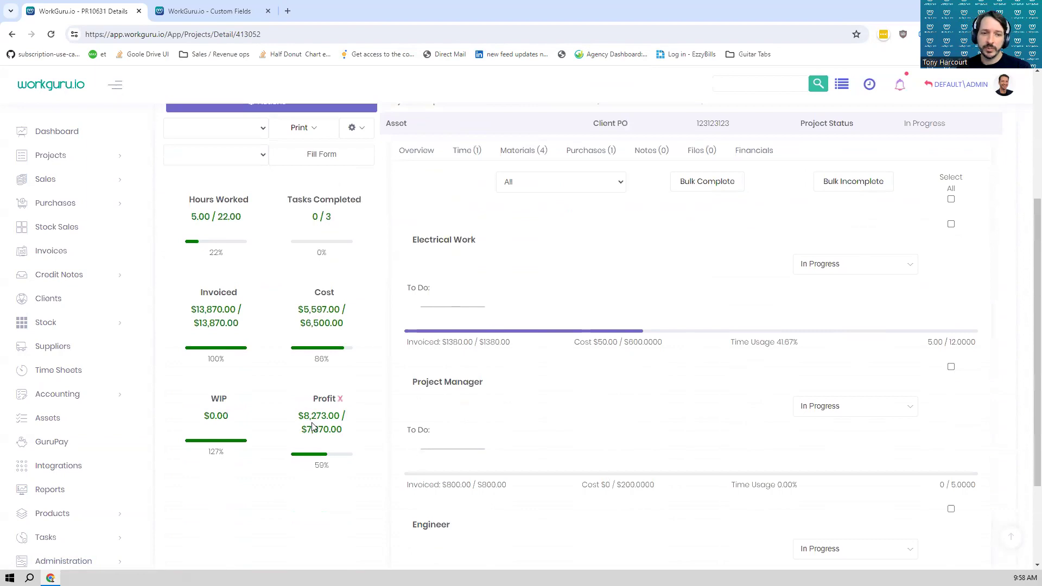
pyautogui.moveTo(303, 417)
pyautogui.mouseDown()
pyautogui.moveTo(340, 417)
pyautogui.moveTo(304, 420)
pyautogui.mouseUp()
pyautogui.click(332, 423)
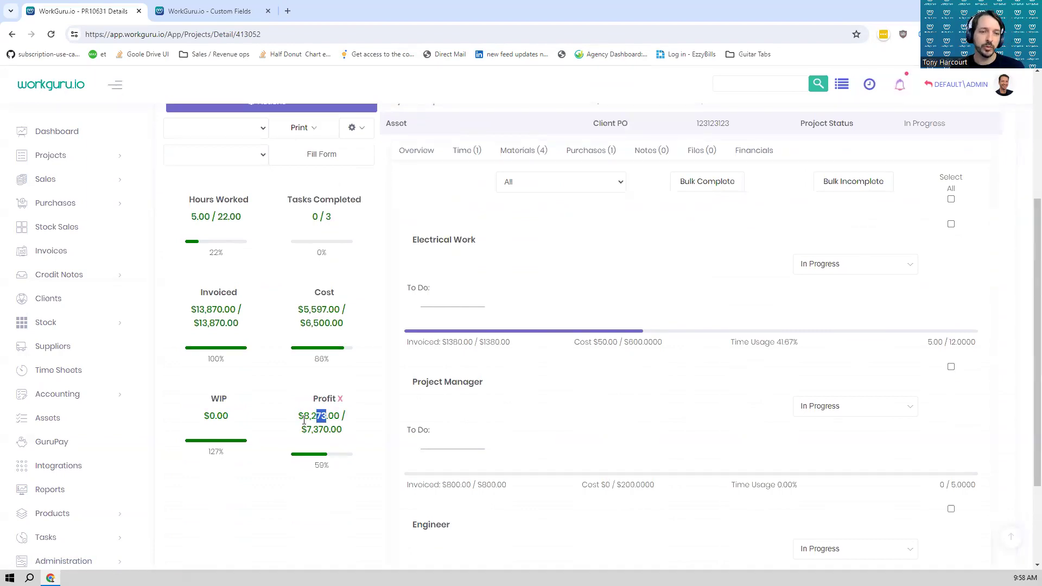
pyautogui.click(313, 442)
pyautogui.scroll(2, 334, 461)
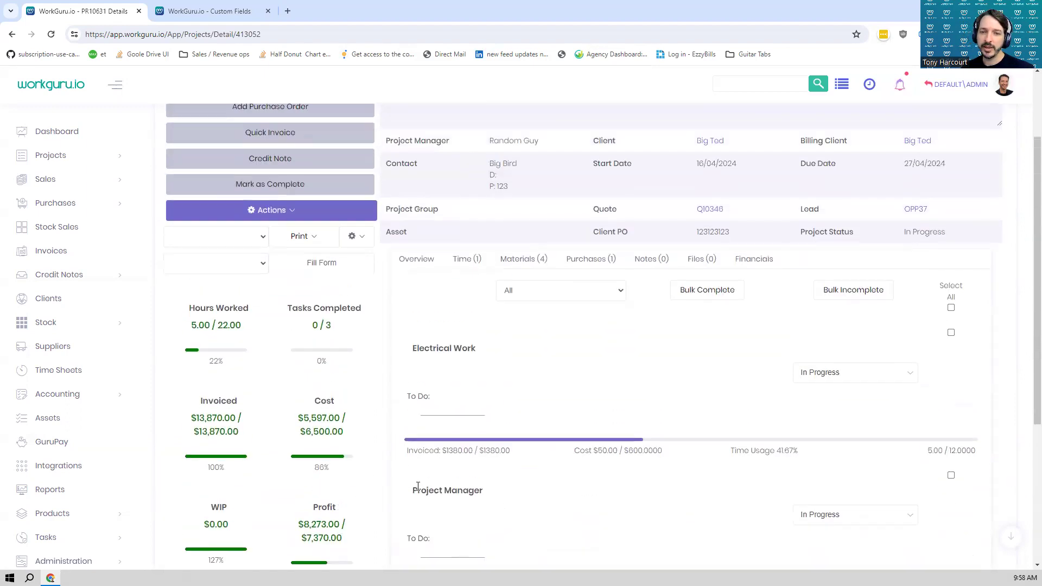
pyautogui.scroll(2, 553, 395)
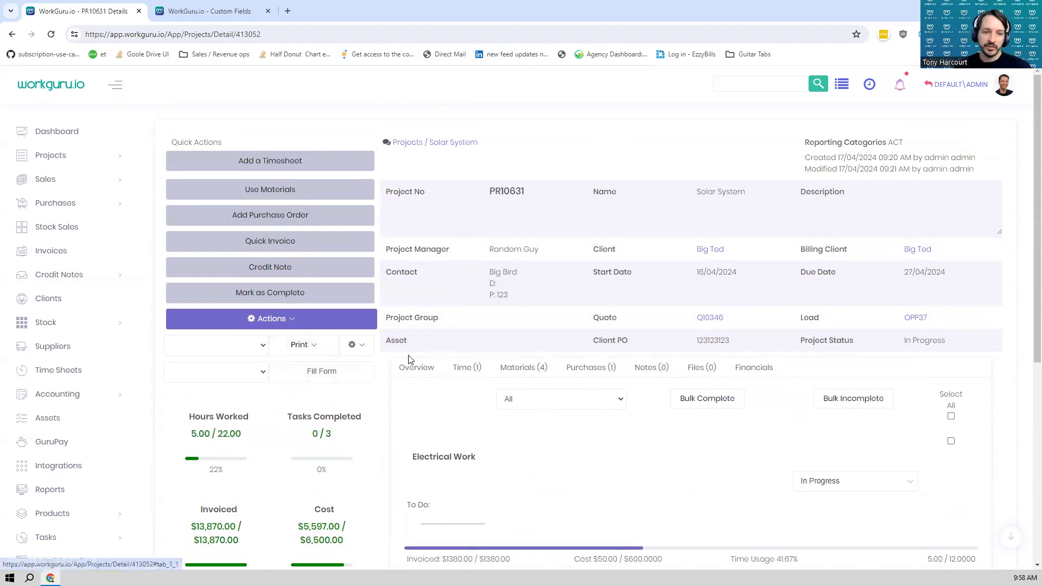
# - Create a variation quote from the Solar System project and check its project group
pyautogui.click(292, 324)
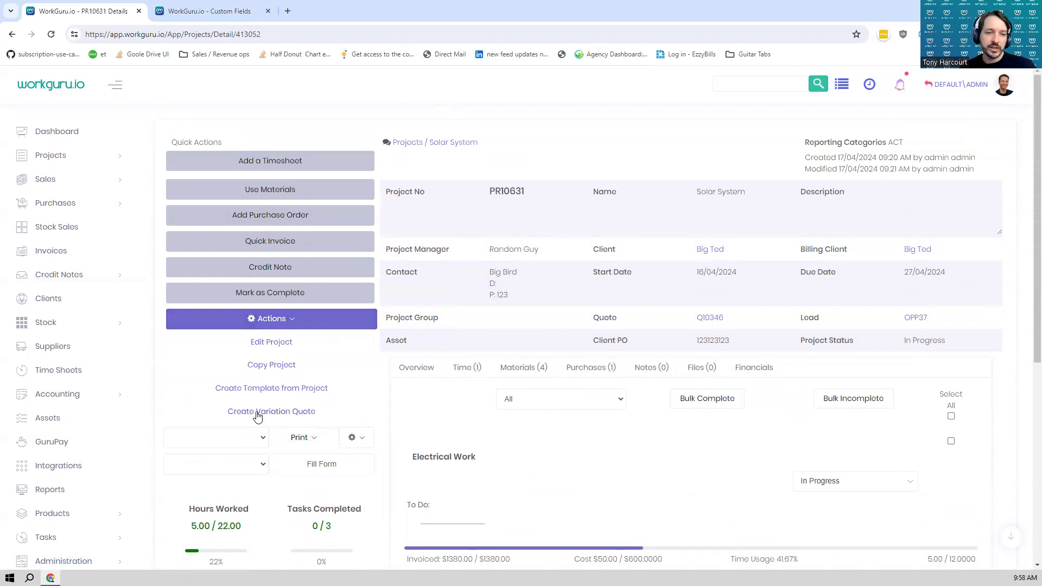
pyautogui.click(256, 415)
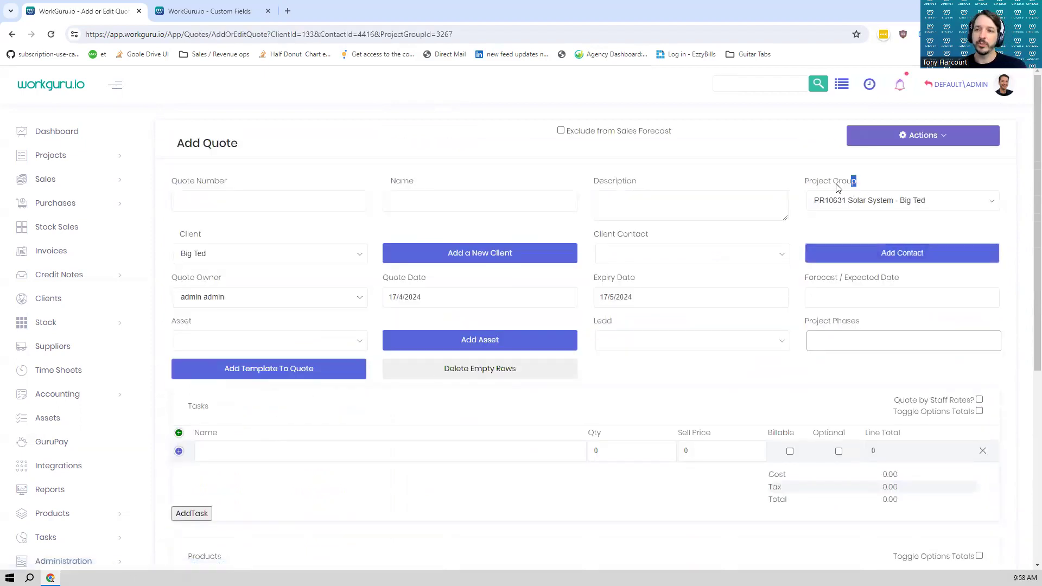
pyautogui.moveTo(857, 182); pyautogui.dragTo(804, 183)
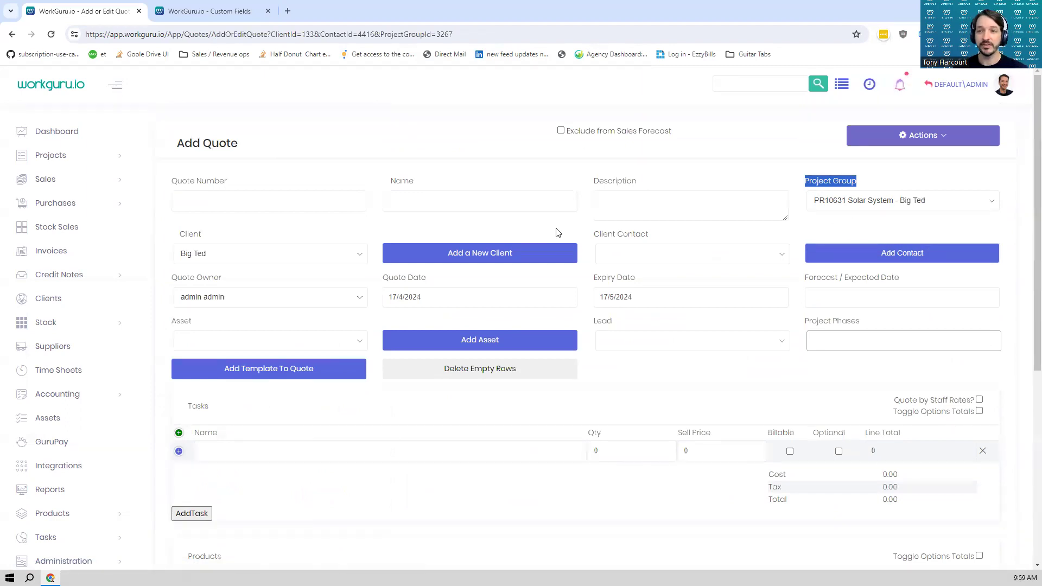
# - Find the 20 kWh Battery install template and add it to the variation quote
pyautogui.click(253, 380)
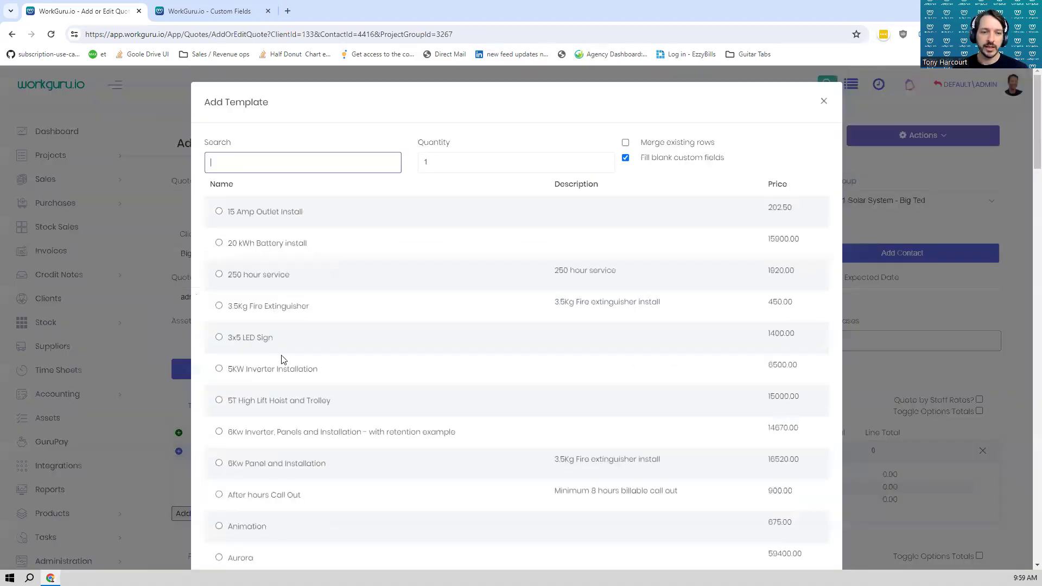
pyautogui.write('batt')
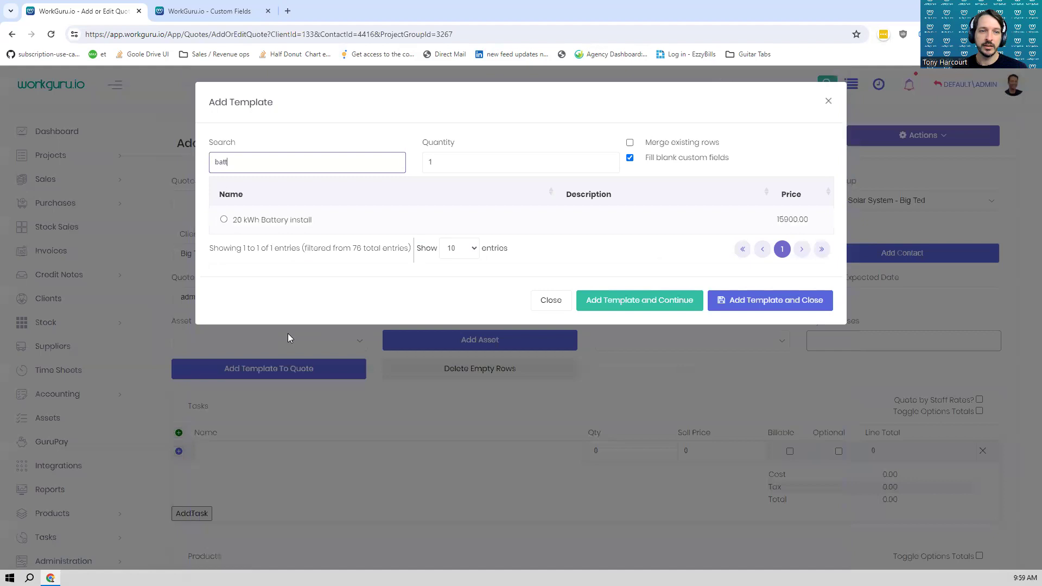
pyautogui.click(225, 219)
pyautogui.click(820, 300)
# - Save and issue the variation quote, and accept it to create a project
pyautogui.scroll(-3, 651, 309)
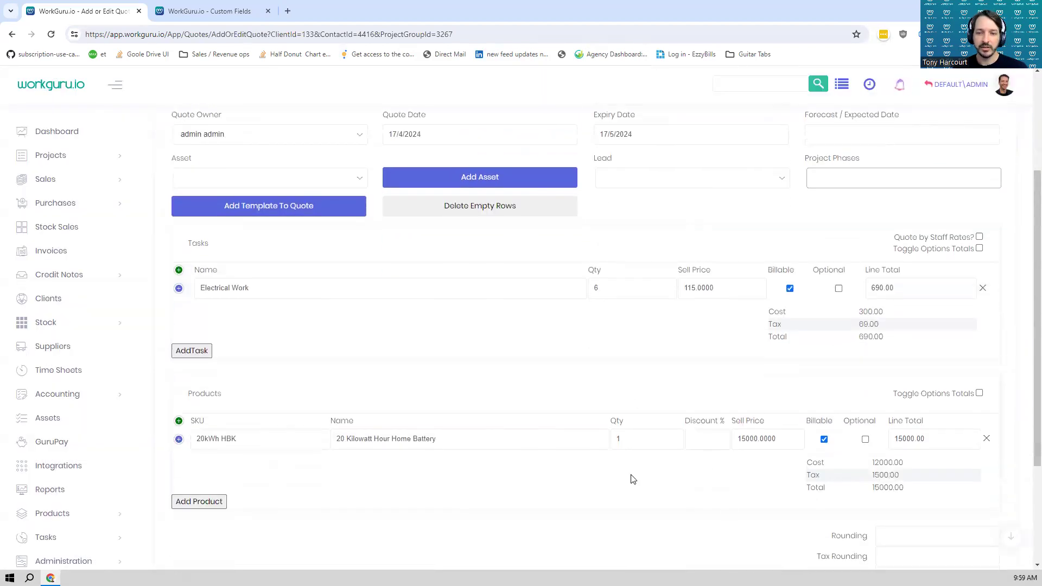
pyautogui.scroll(-3, 380, 380)
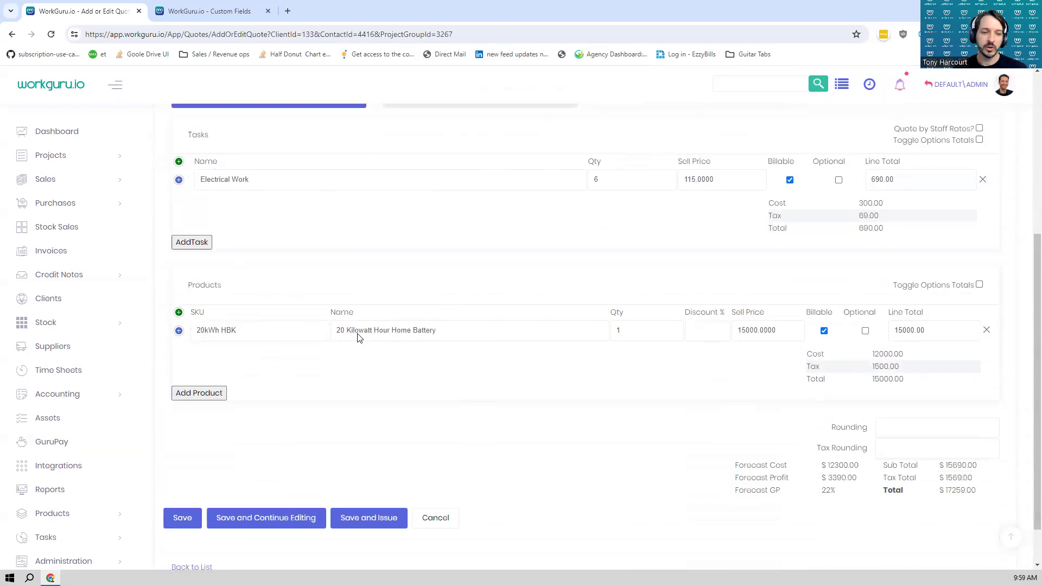
pyautogui.click(358, 470)
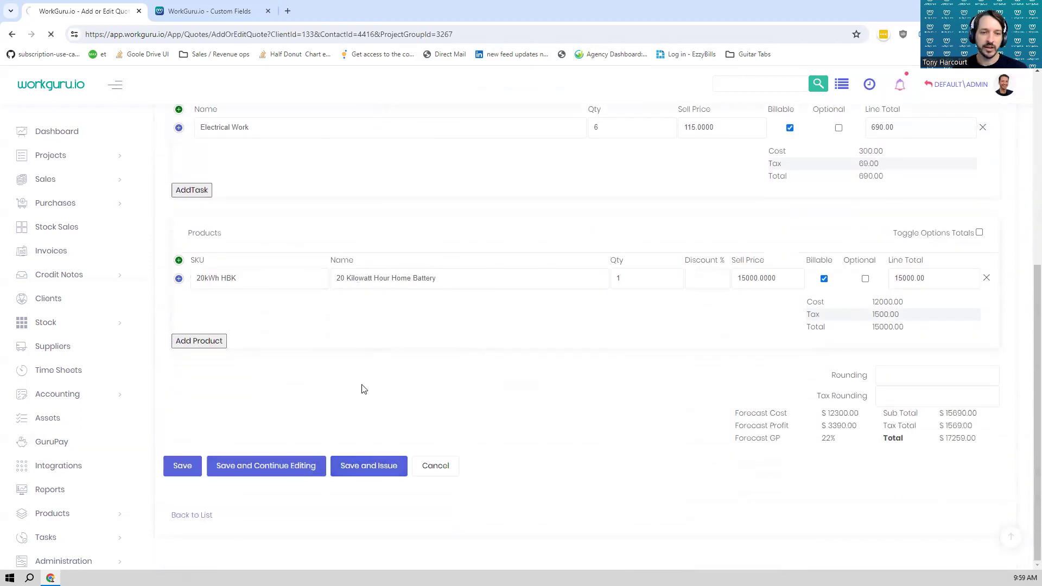
pyautogui.scroll(-7, 414, 367)
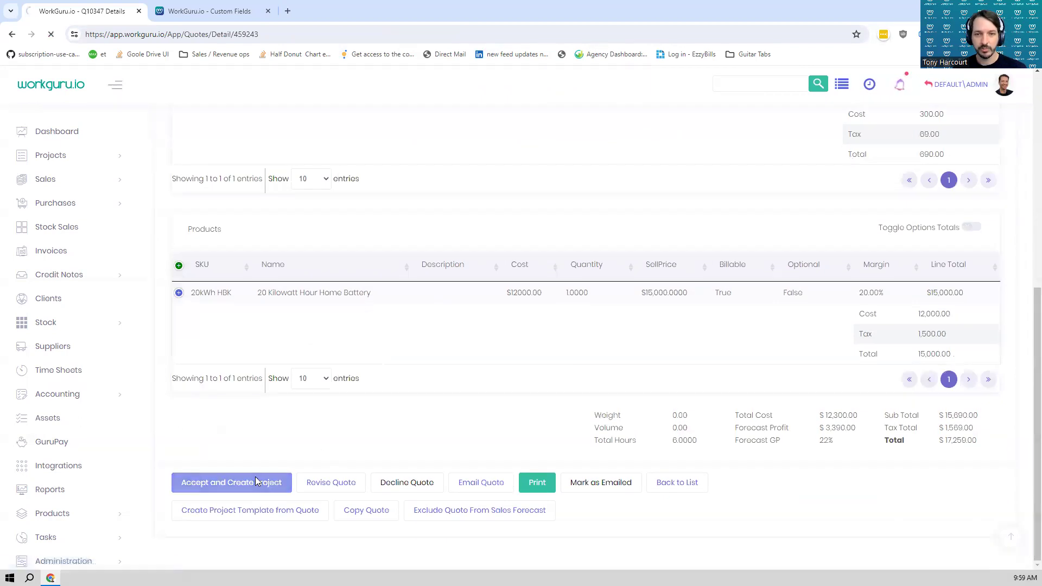
# - Assign the battery project's manager, set its reporting category to ACT and save the project
pyautogui.click(645, 270)
pyautogui.click(652, 334)
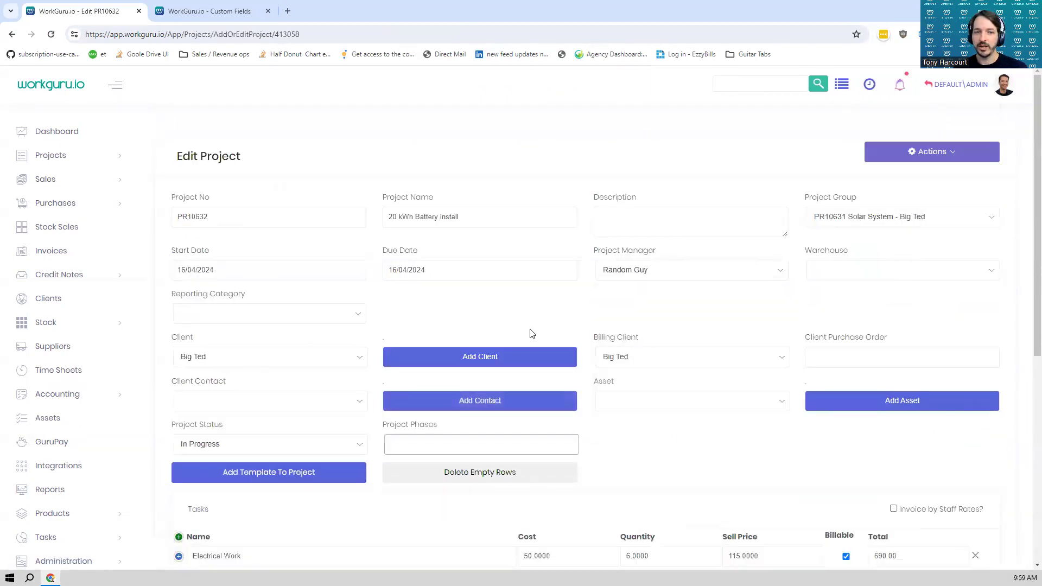
pyautogui.click(255, 318)
pyautogui.click(246, 368)
pyautogui.scroll(-7, 255, 369)
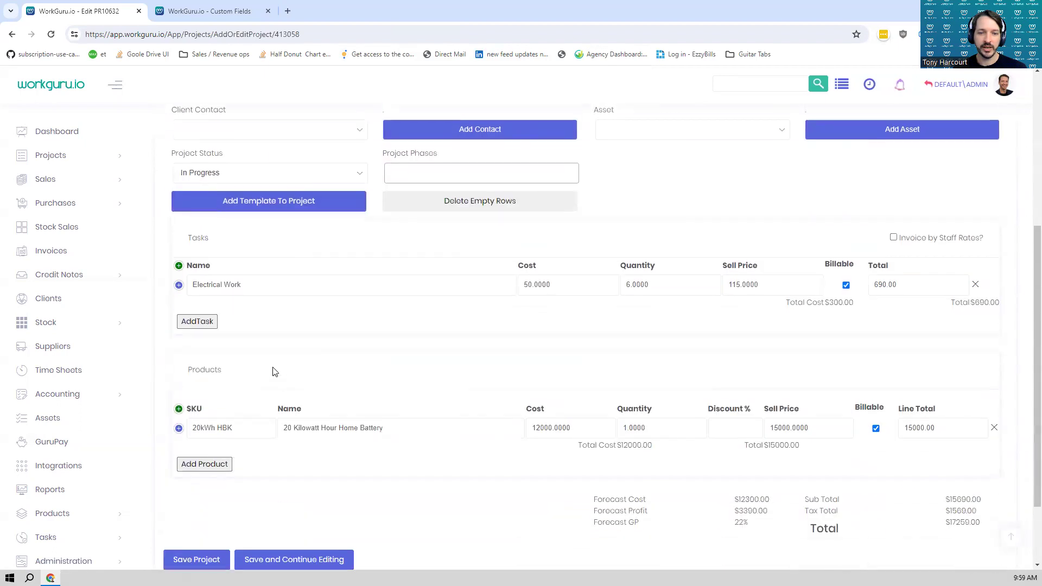
pyautogui.click(207, 464)
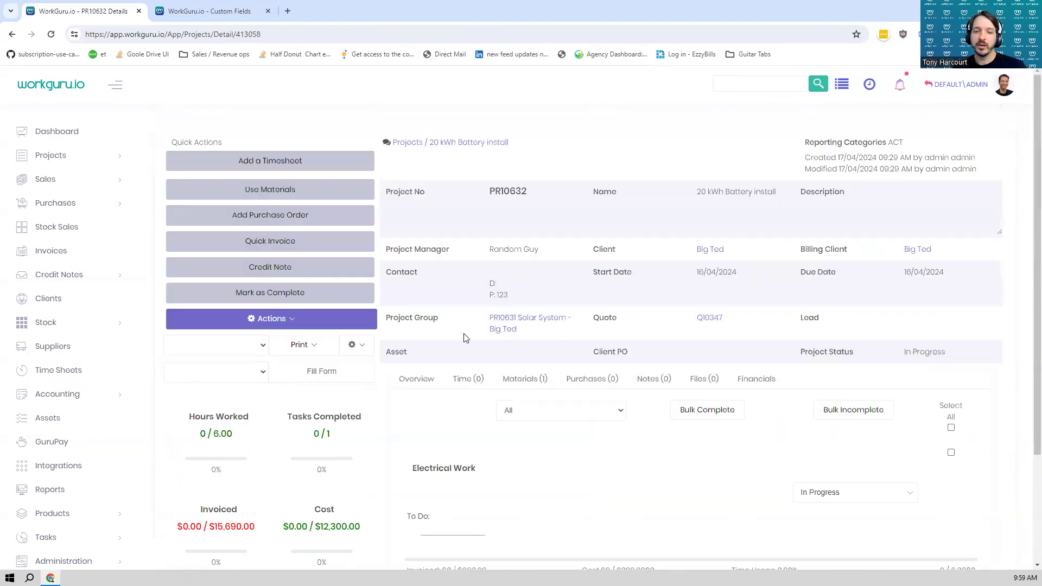
# - Open the battery project's project group in a new tab, examine its grouped projects and combined figures, and close it
pyautogui.moveTo(416, 320); pyautogui.dragTo(428, 320)
pyautogui.middleClick(507, 328)
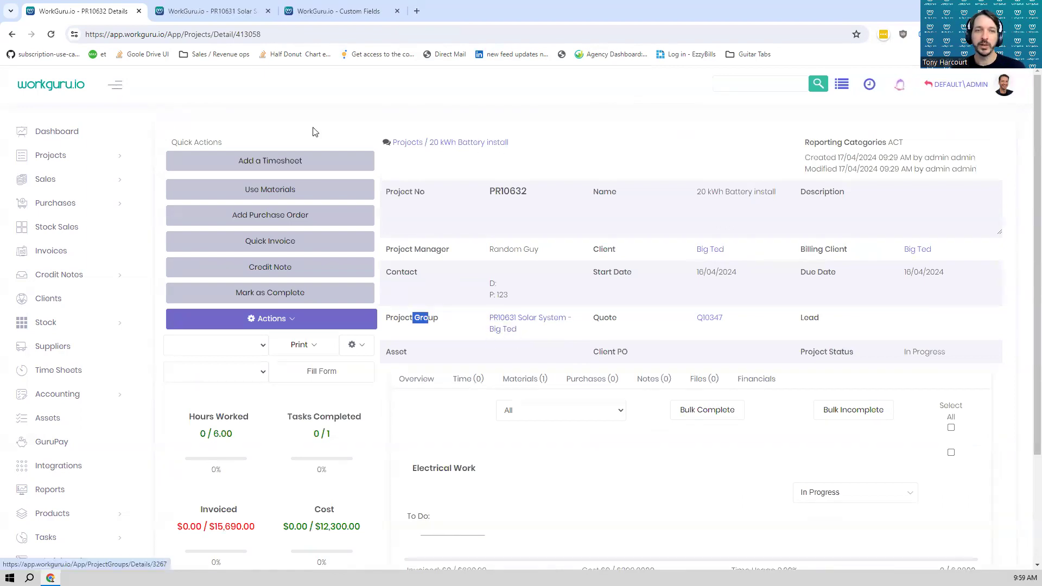
pyautogui.click(222, 15)
pyautogui.scroll(-2, 509, 367)
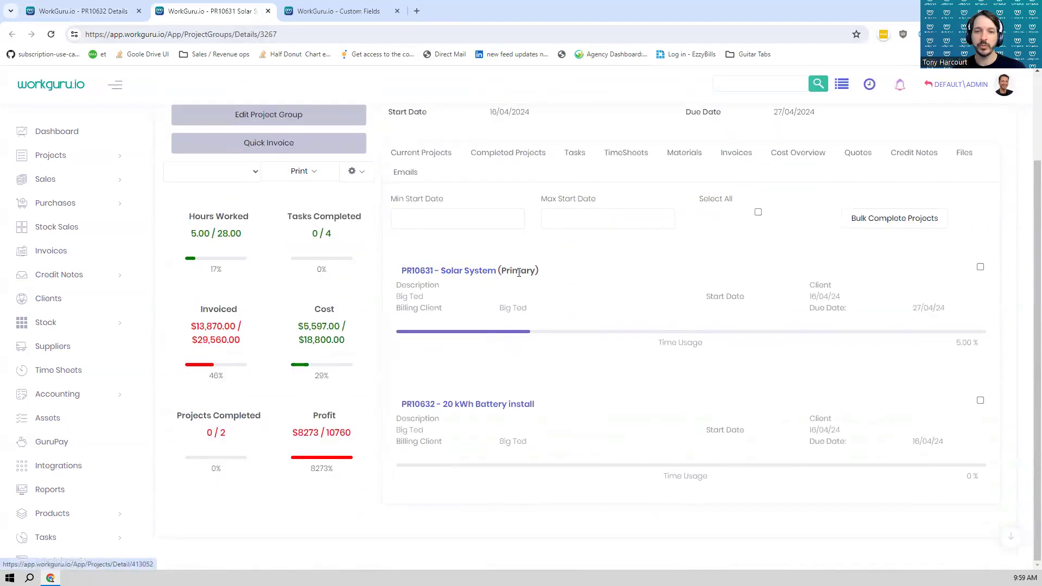
pyautogui.scroll(2, 464, 261)
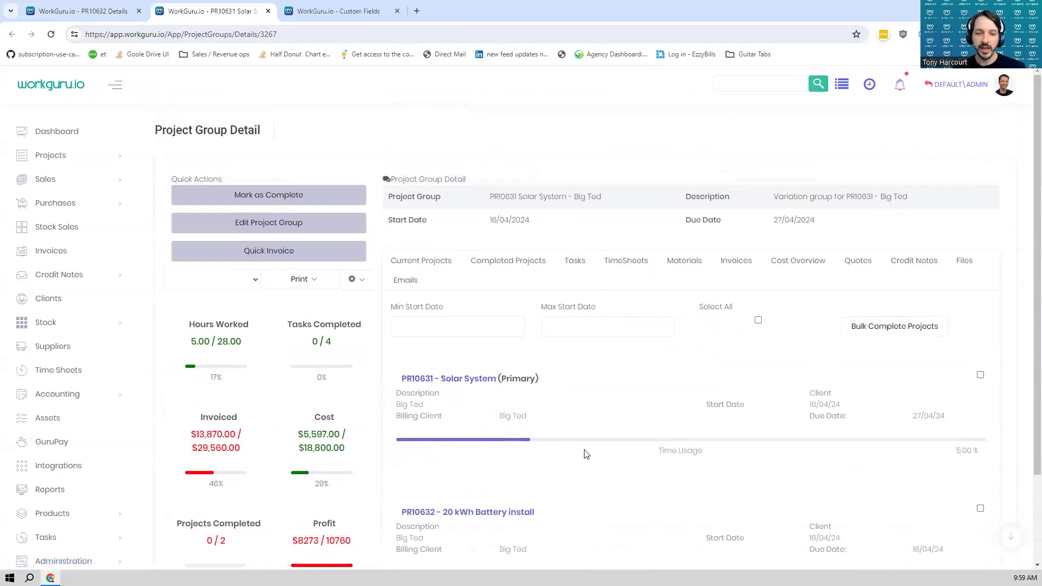
pyautogui.scroll(-1, 584, 454)
pyautogui.moveTo(559, 463); pyautogui.dragTo(459, 454)
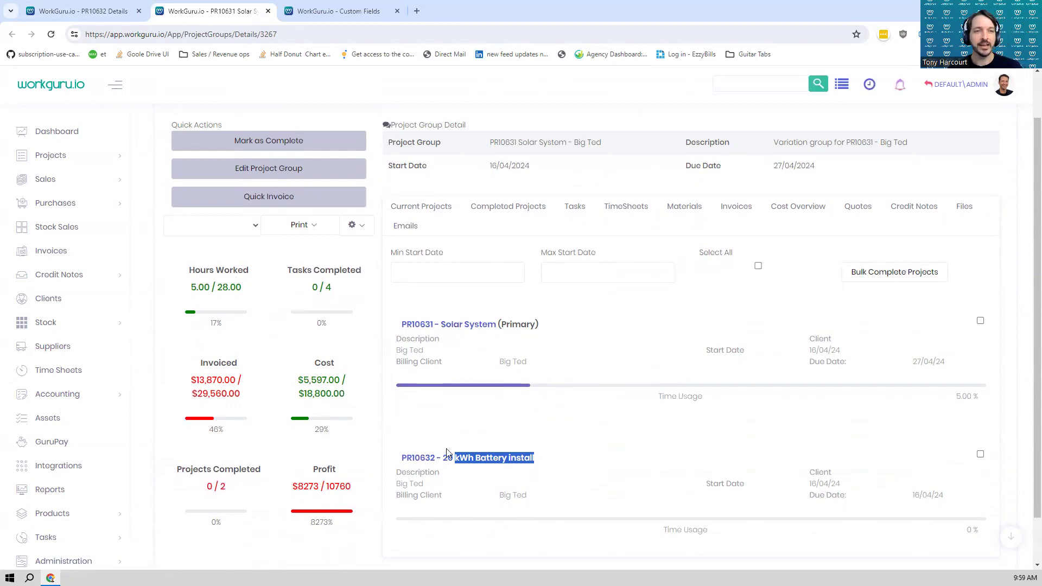
pyautogui.click(268, 12)
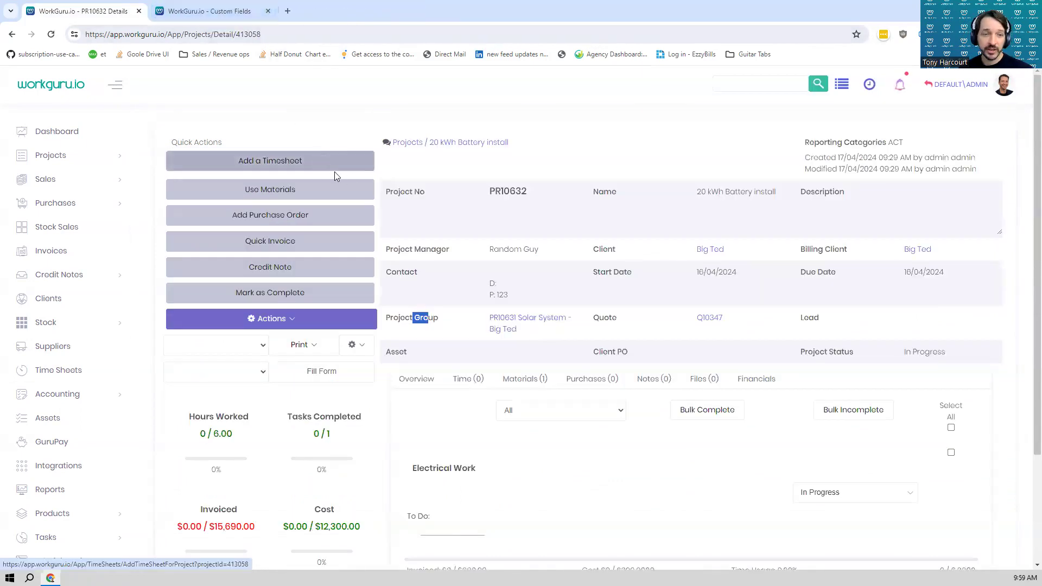